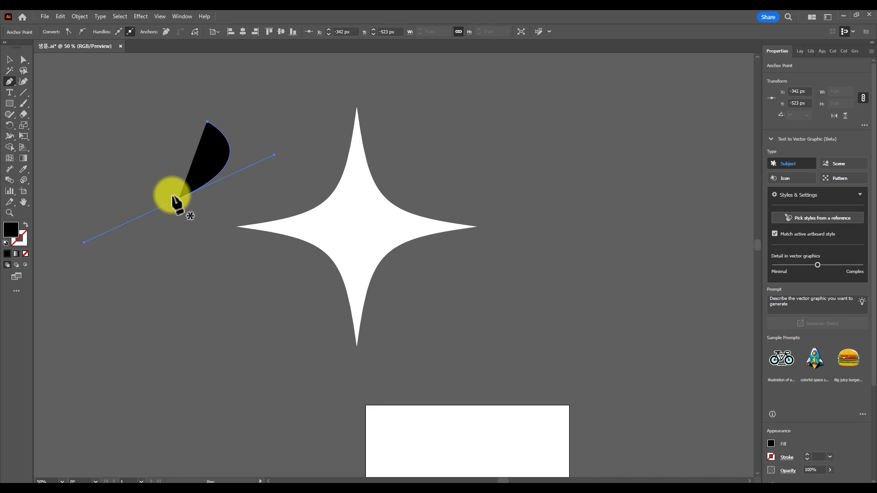
Delete the half-drawn curved black path beside the white star
key("Delete")
key("Delete")
key("v")
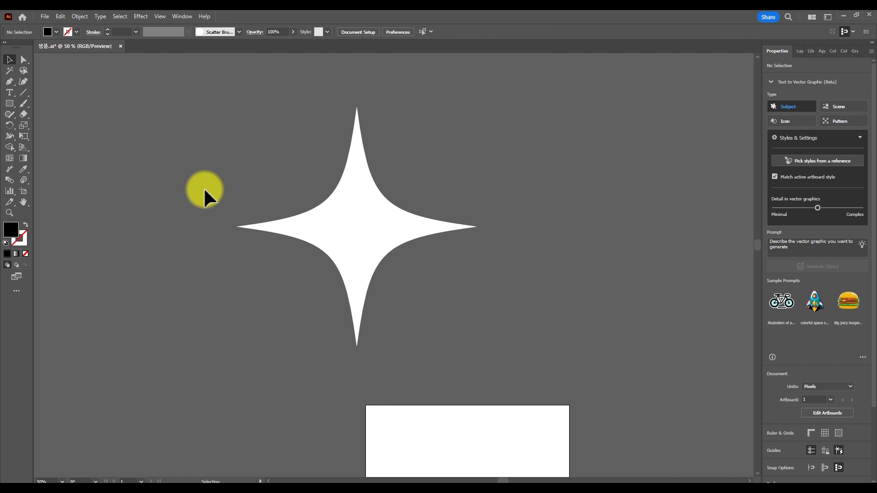
Examine the framed moon poster reference, its vector version and the white four-pointed star
left_click(363, 238)
left_click(129, 239)
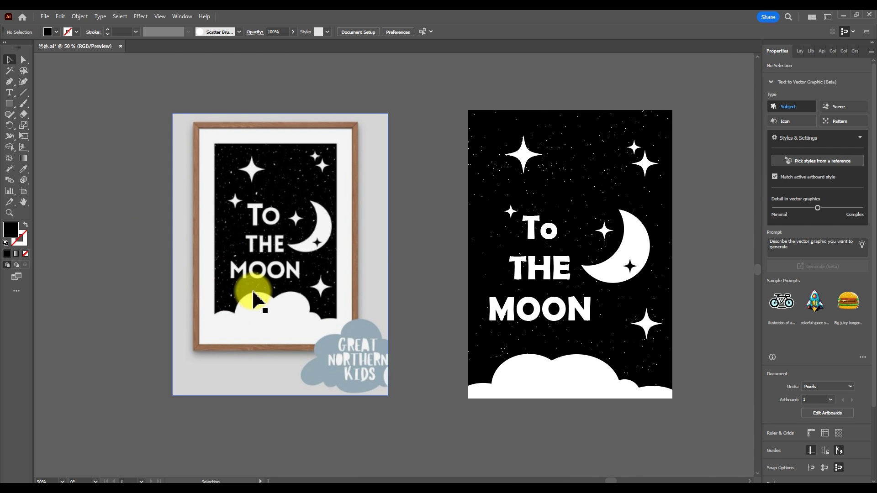
left_click(243, 295)
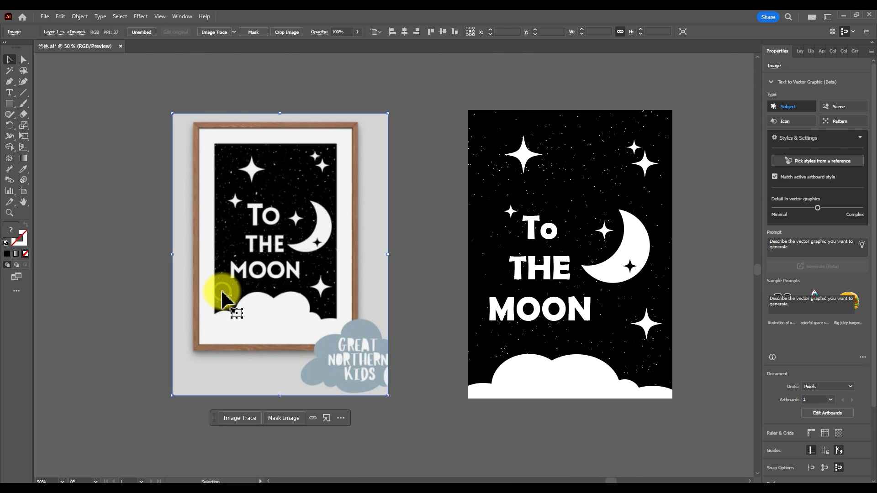
left_click(574, 235)
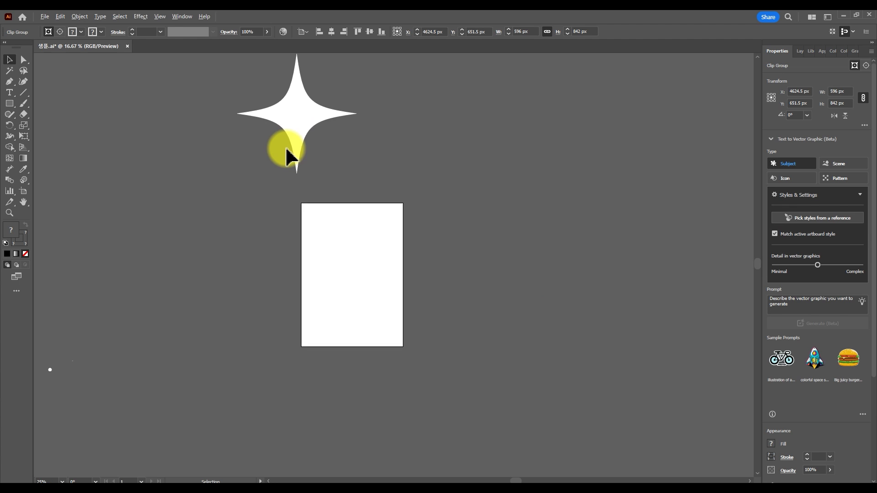
left_click_drag(286, 149, 299, 212)
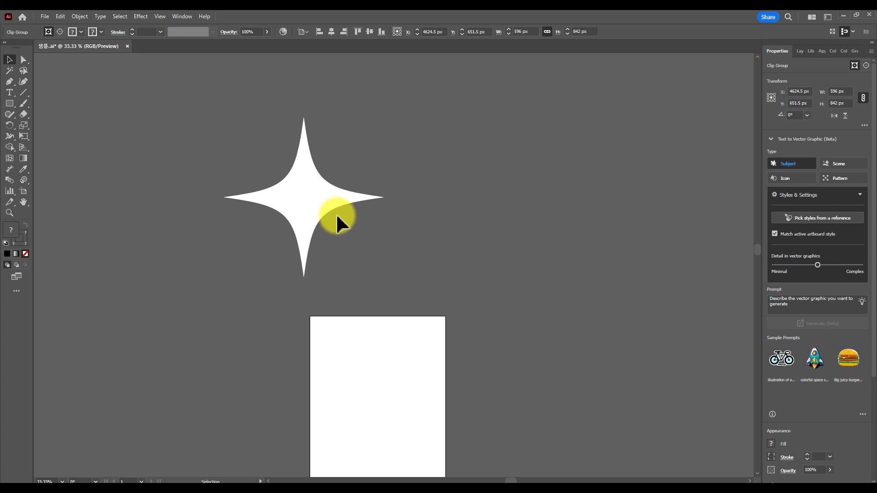
left_click(397, 212)
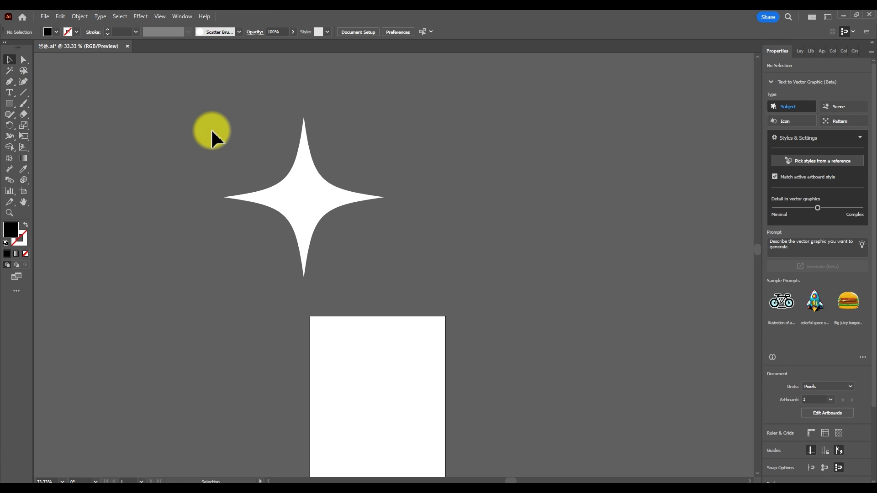
Set up a new 1000 x 1000 px document with the RGB Color mode
left_click(44, 16)
left_click(56, 23)
left_click(639, 158)
left_click(663, 264)
left_click(665, 263)
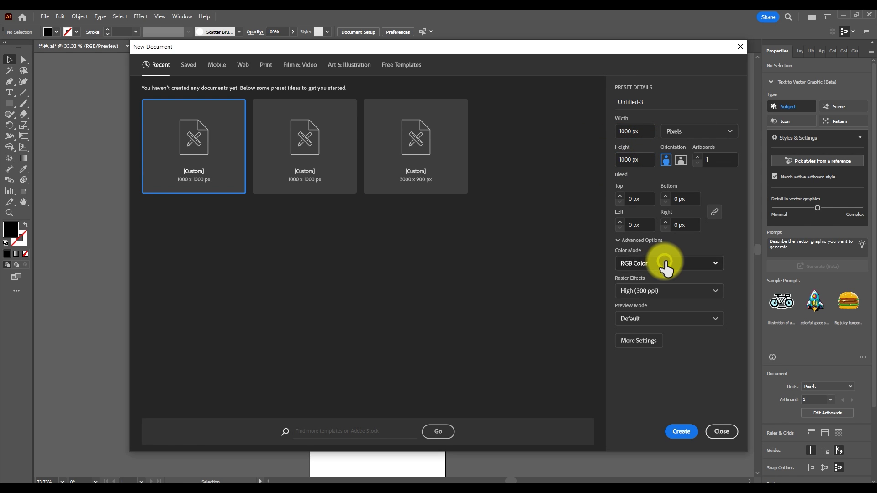
left_click(666, 263)
left_click(666, 264)
left_click(677, 265)
left_click(676, 266)
left_click(675, 267)
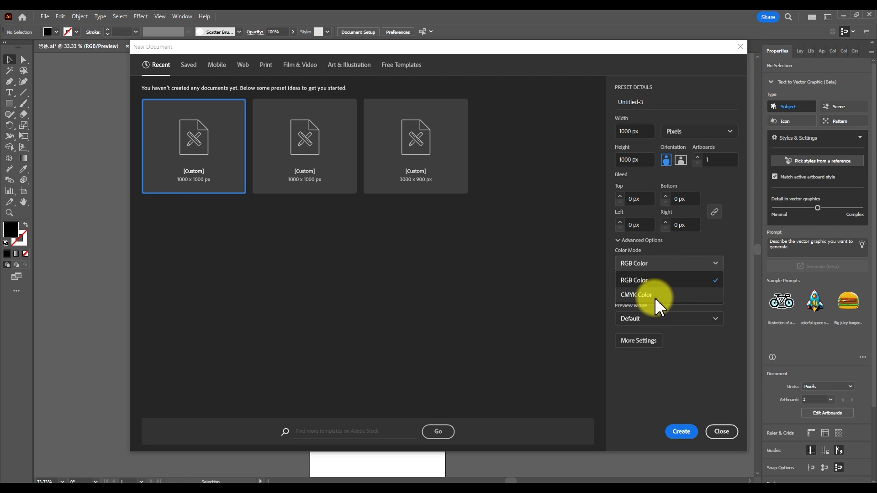
left_click(651, 280)
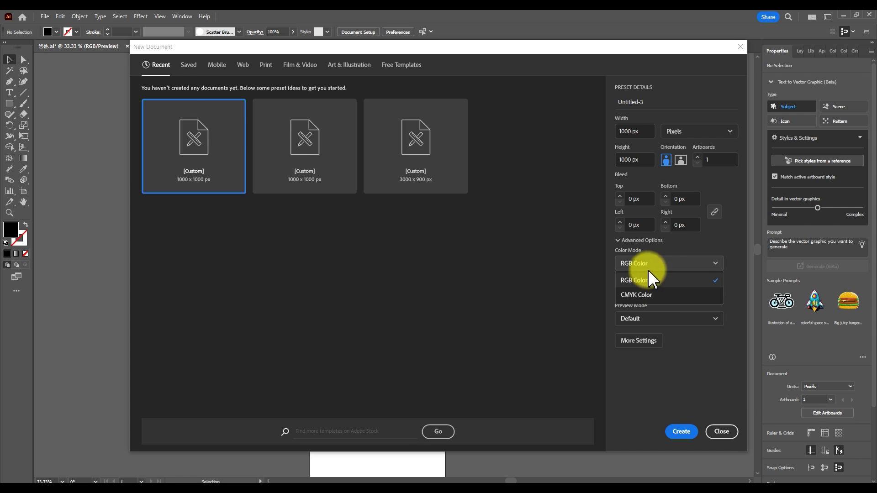
left_click_drag(582, 50, 544, 49)
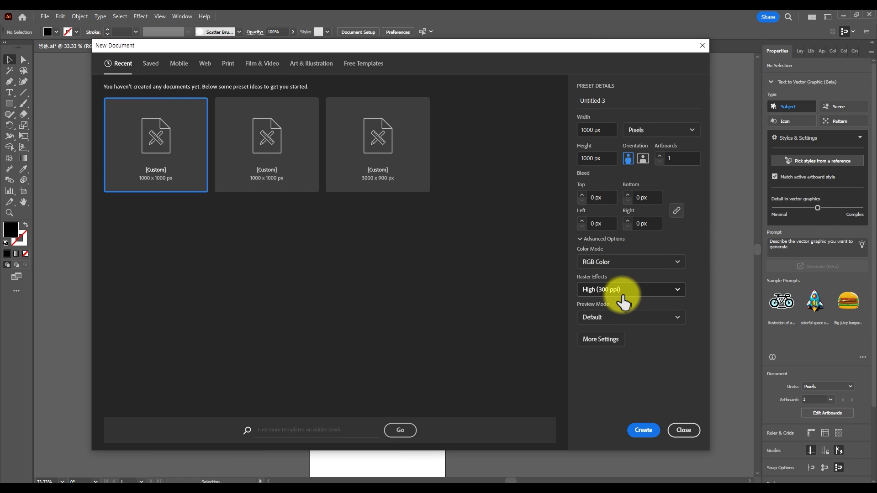
Keep the raster effects at High (300 ppi) and create the document
left_click(645, 296)
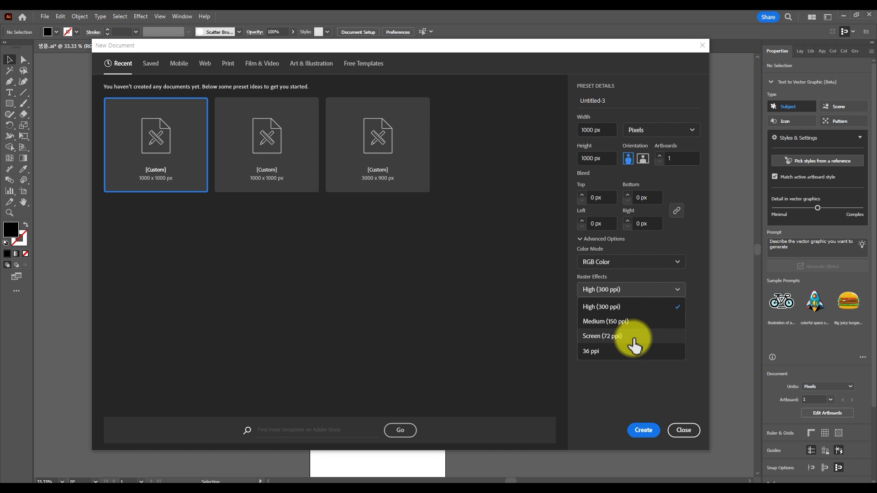
left_click(632, 290)
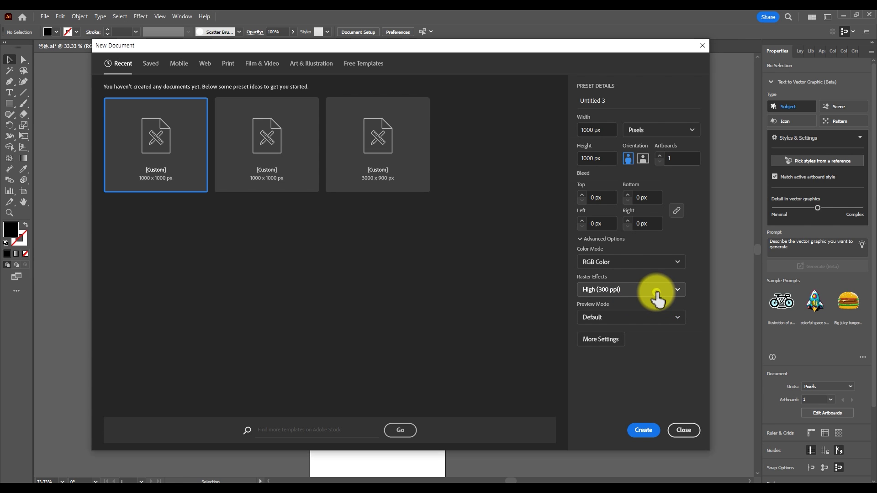
left_click(655, 294)
left_click(649, 305)
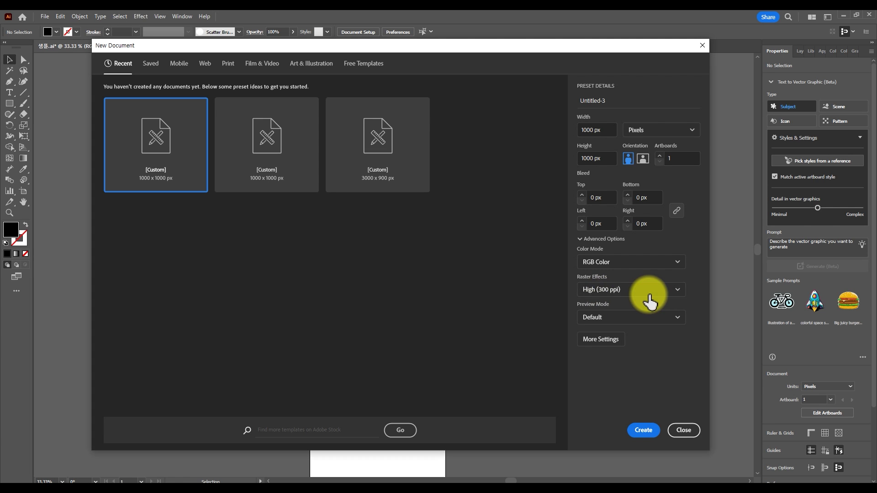
left_click(648, 436)
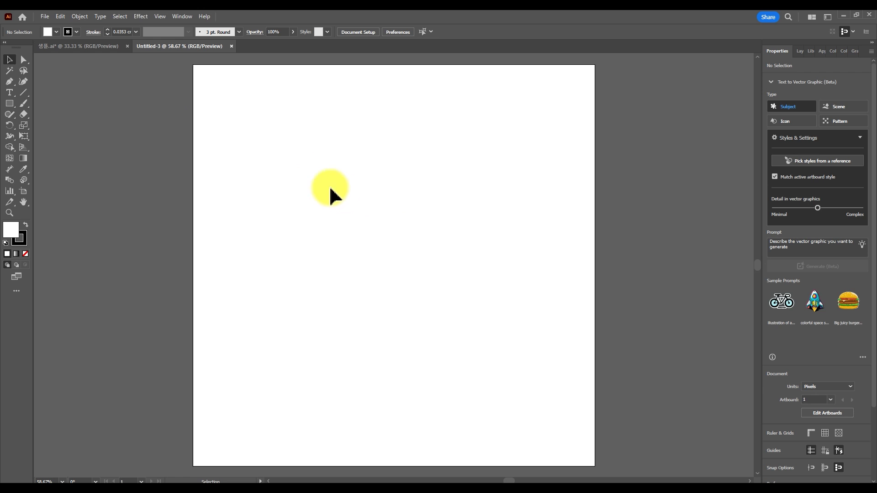
Return to the sample document and draw a star beside the white one with radii 25 px and 50 px and 4 points
left_click(80, 46)
left_click_drag(331, 185, 210, 51)
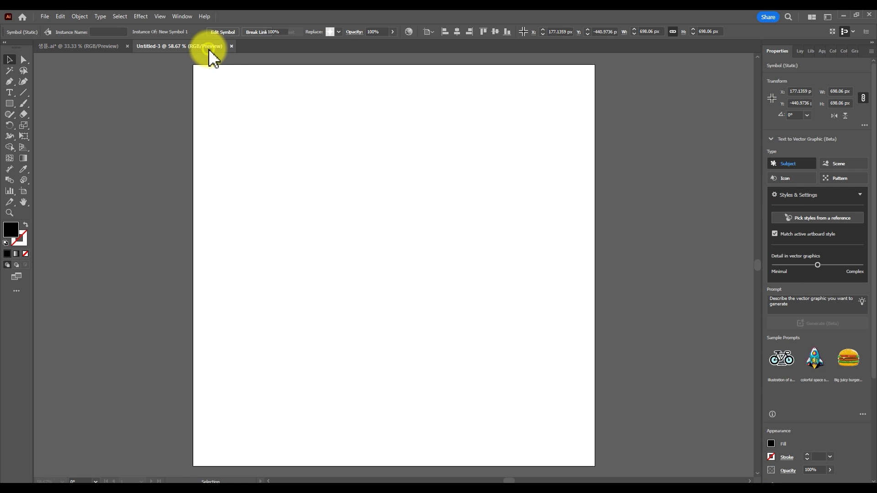
left_click(91, 48)
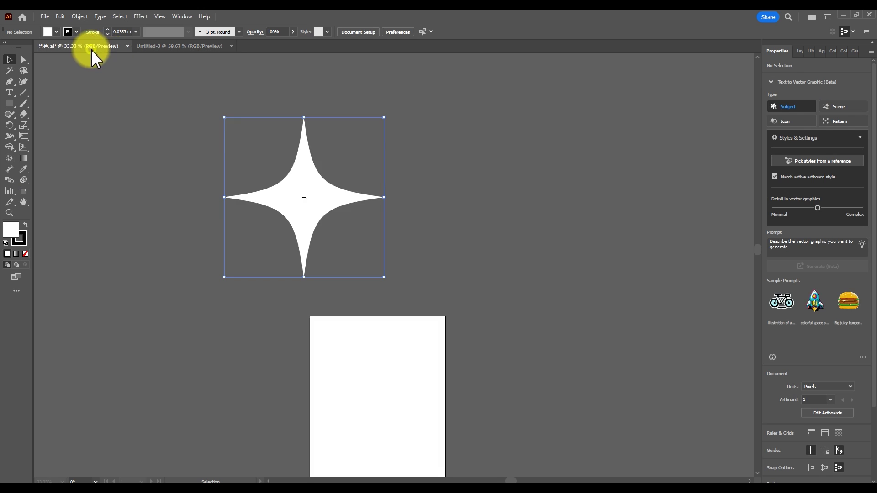
left_click(129, 218)
left_click(10, 104)
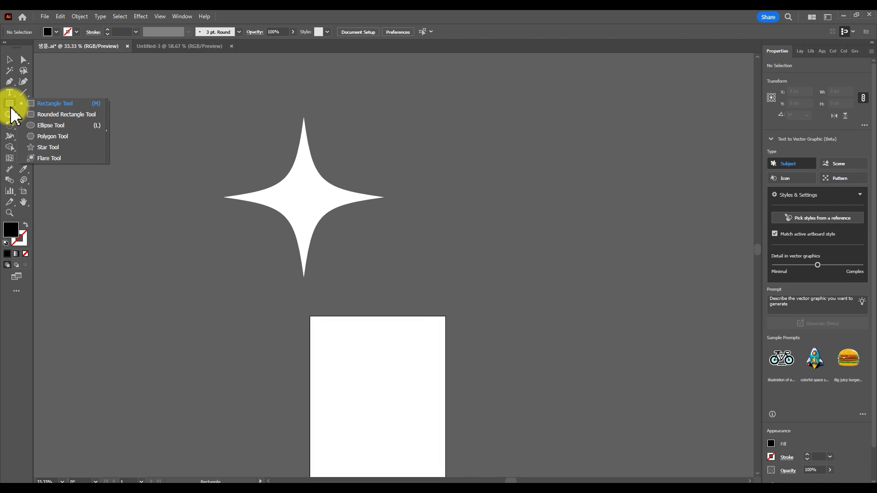
left_click(59, 148)
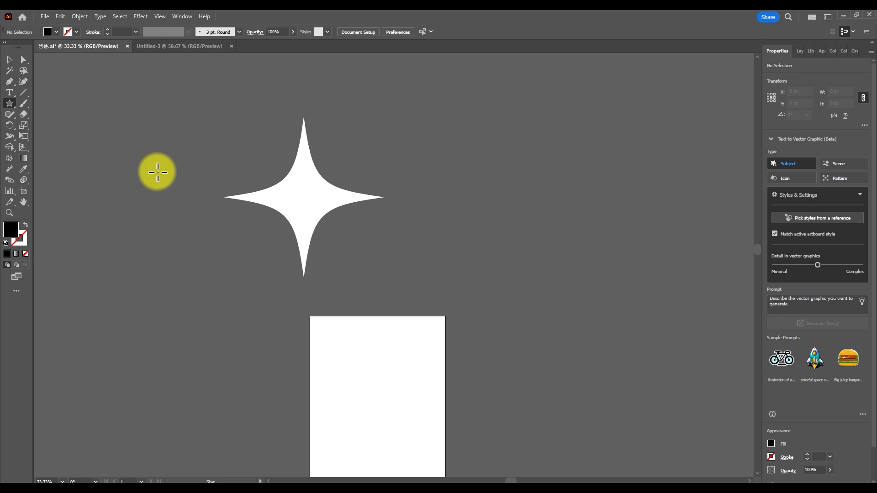
left_click(156, 174)
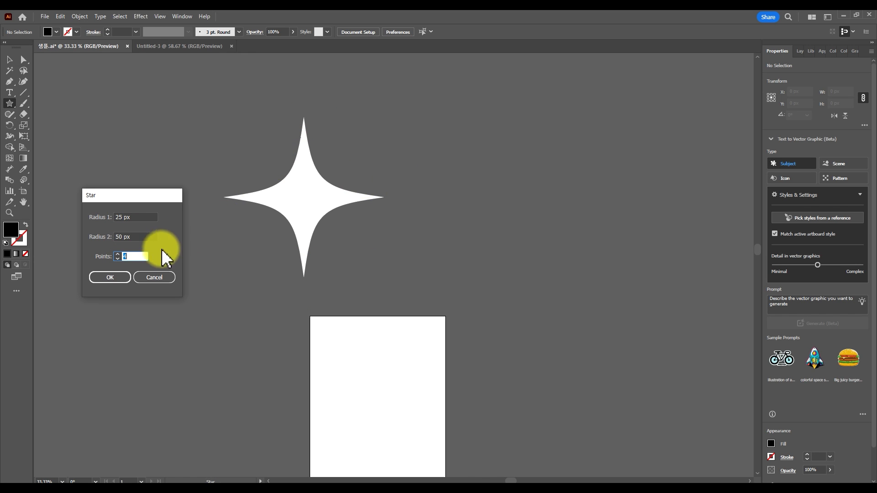
left_click(123, 261)
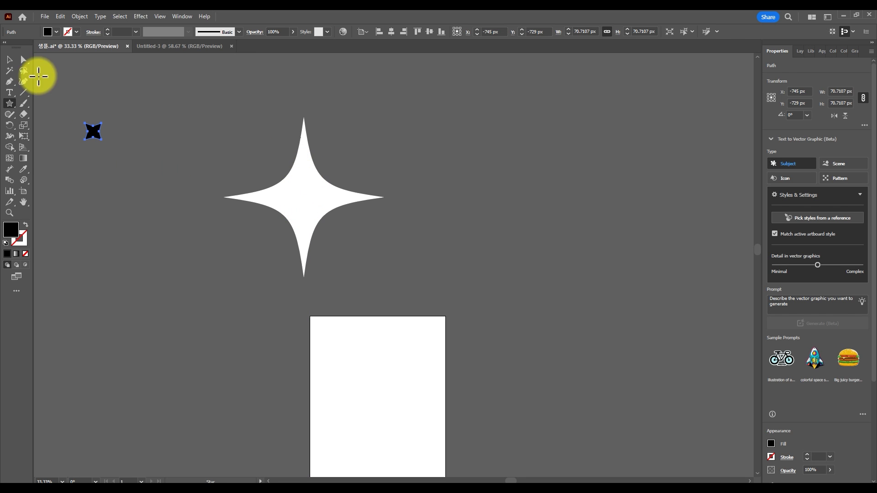
Enlarge the small black star proportionally to about 303 px wide and deselect it
key("v")
left_click_drag(100, 139, 154, 192)
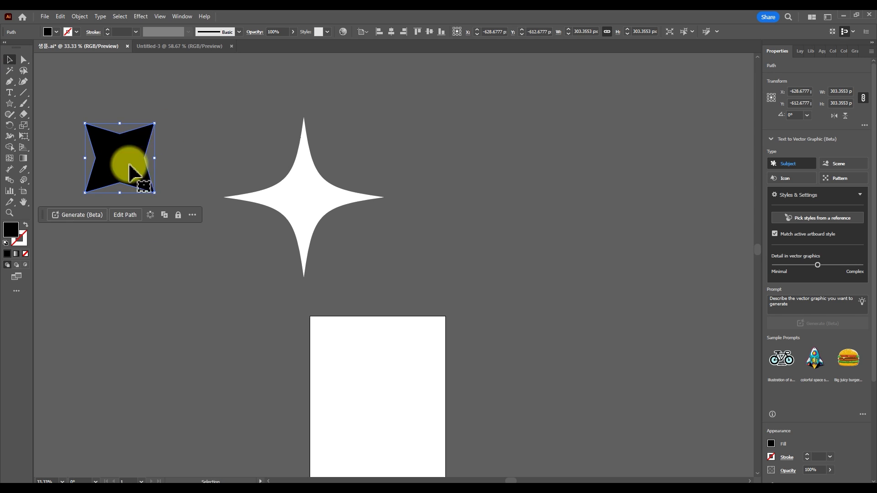
key("ctrl+shift+a")
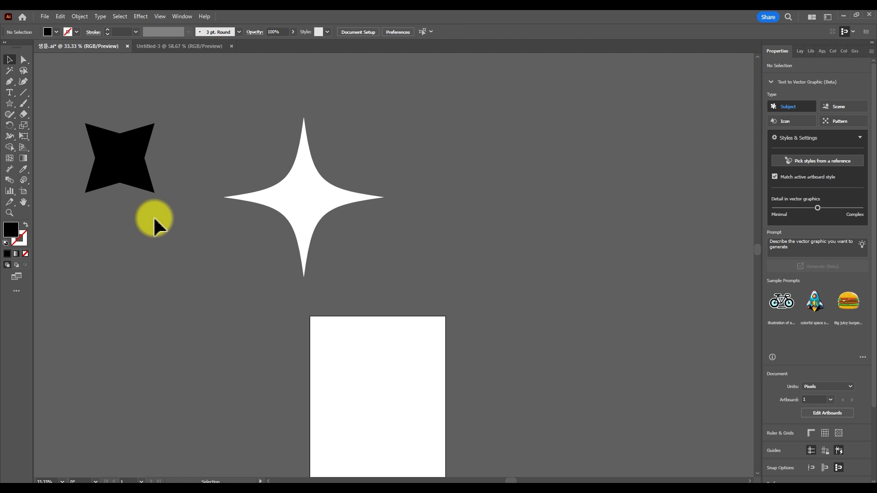
Draw a two-point curved path with the Pen tool between the black star and the white star
left_click(9, 83)
left_click(272, 118)
left_click_drag(203, 187, 143, 199)
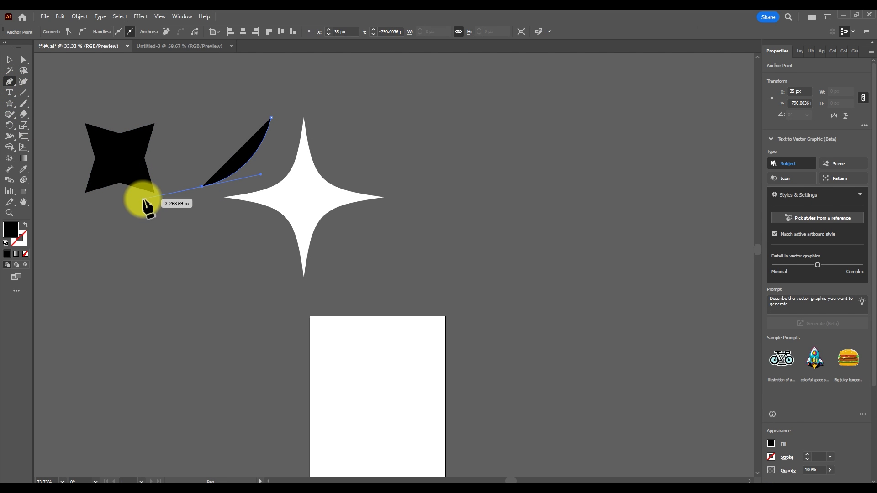
left_click(207, 219, "ctrl")
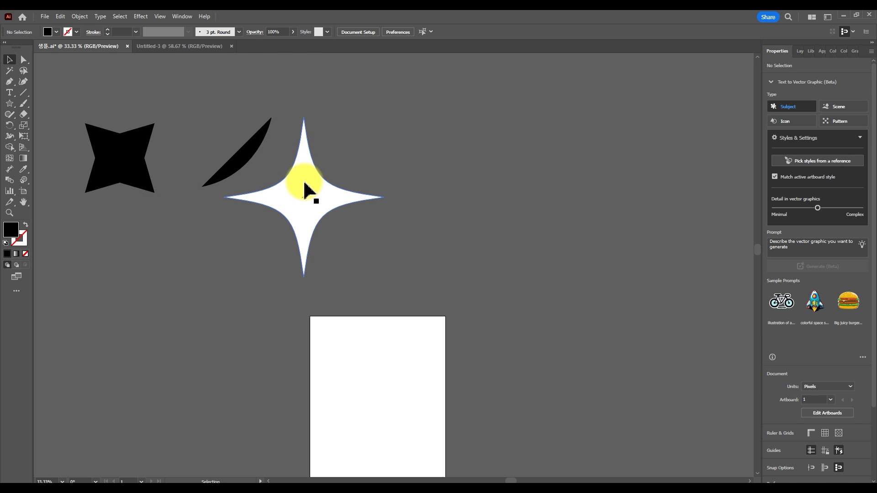
Delete the black star and the curved black path, leaving only the white star
left_click(242, 151)
left_click(280, 110)
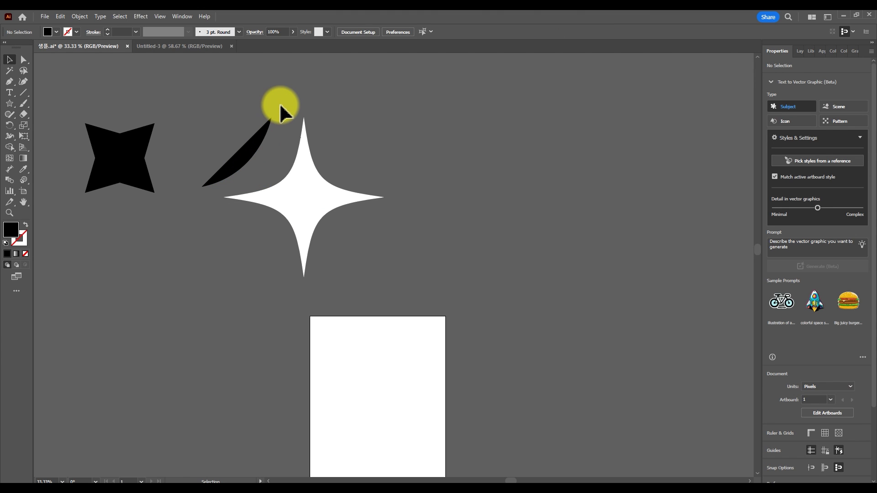
left_click(293, 191)
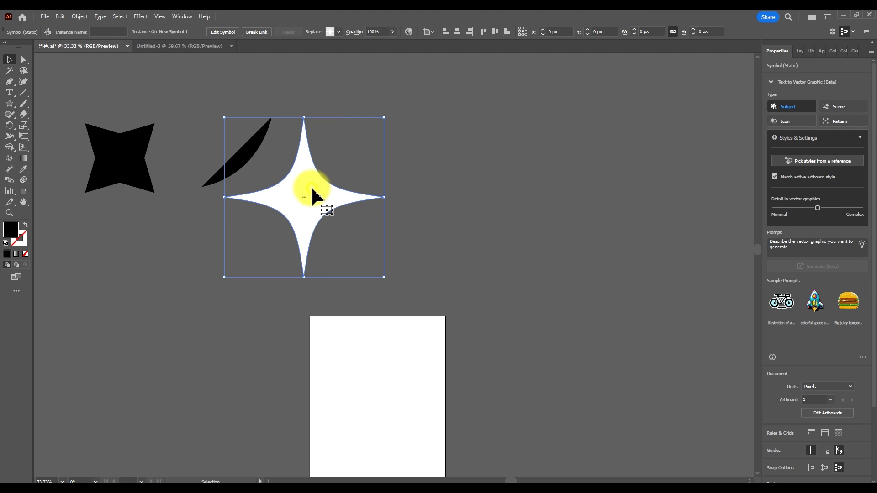
left_click(440, 154)
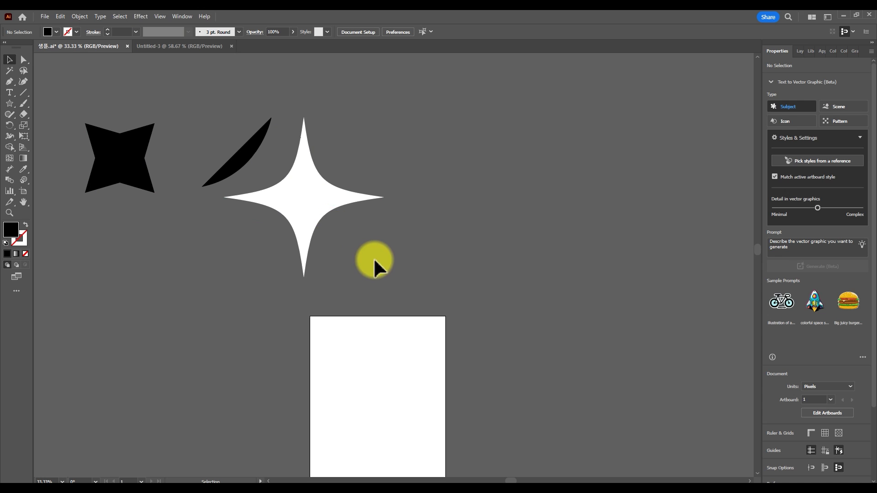
left_click_drag(79, 93, 246, 167)
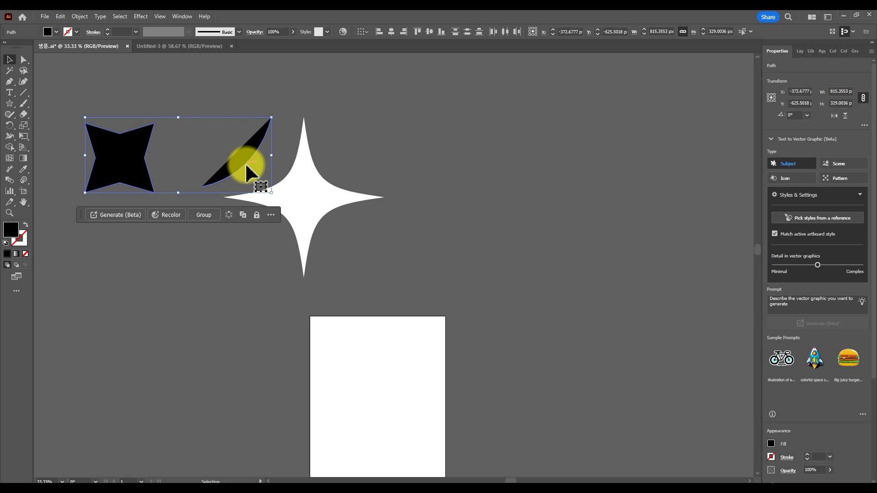
key("Delete")
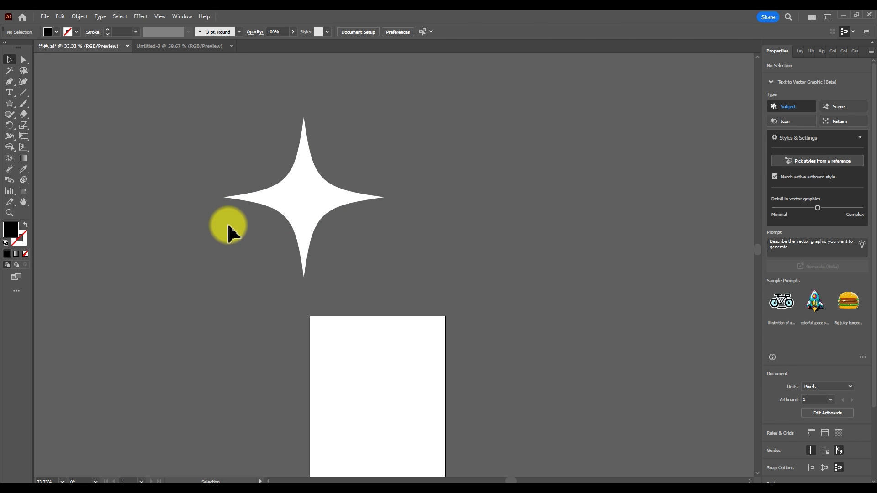
left_click(323, 201)
left_click(183, 244)
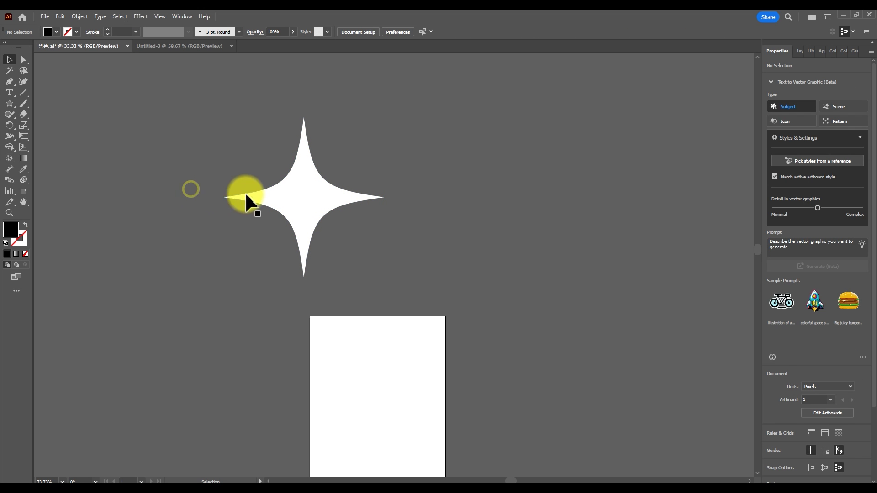
In the Untitled-3 document, draw a circle about 682 px in diameter with the Ellipse tool, left of the artboard
left_click(174, 46)
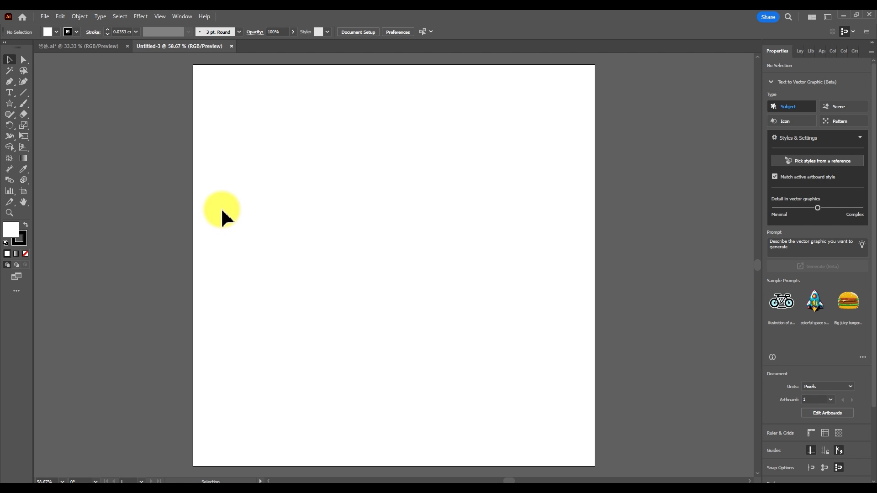
left_click(14, 107)
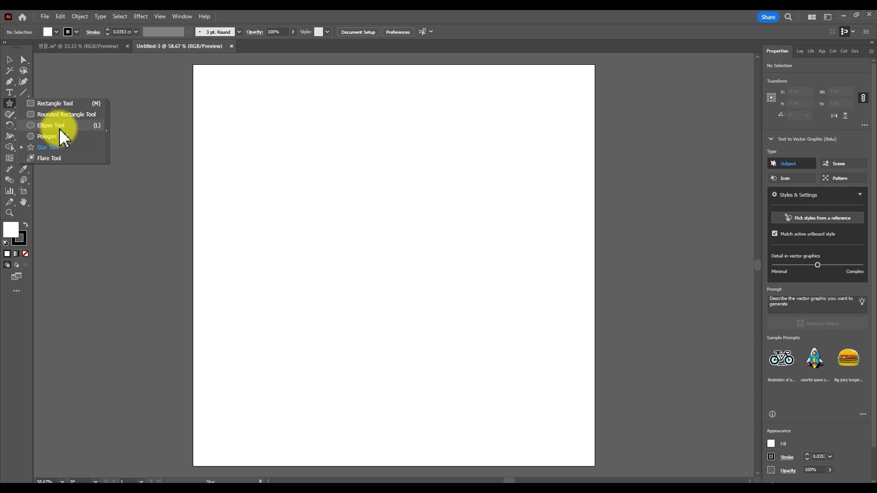
key("l")
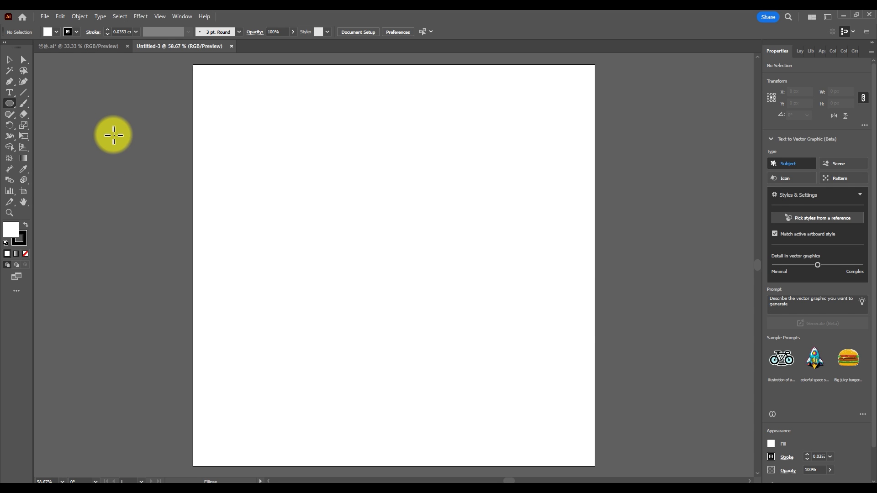
key("ctrl+minus")
key("ctrl+minus")
left_click_drag(108, 174, 192, 331)
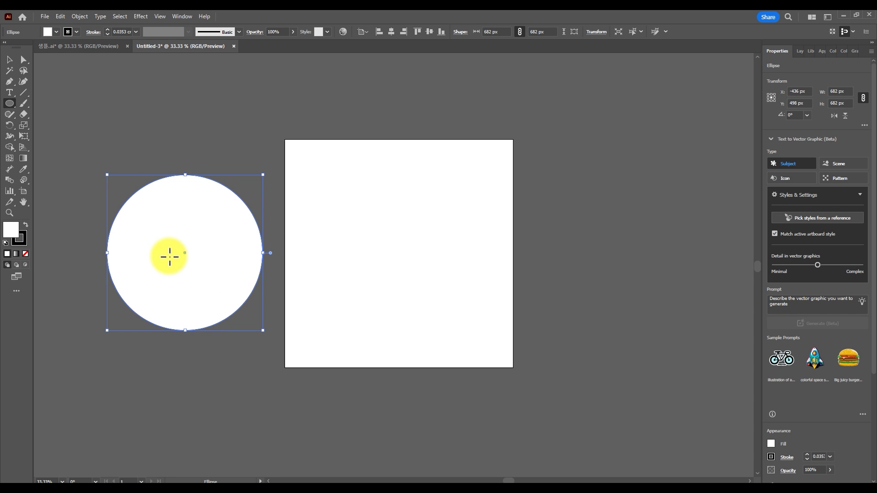
key("v")
left_click(98, 102)
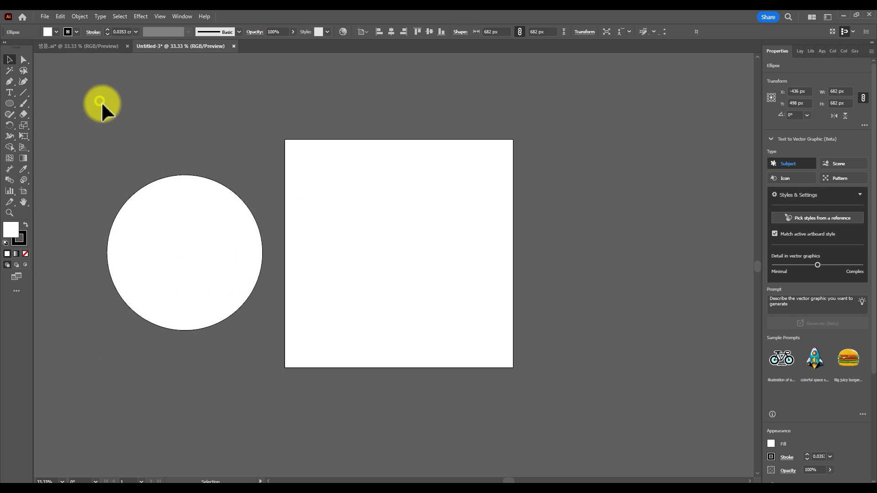
Remove the stroke from the large white circle beside the artboard and deselect it
scroll(126, 171, "up", 1)
left_click(161, 241)
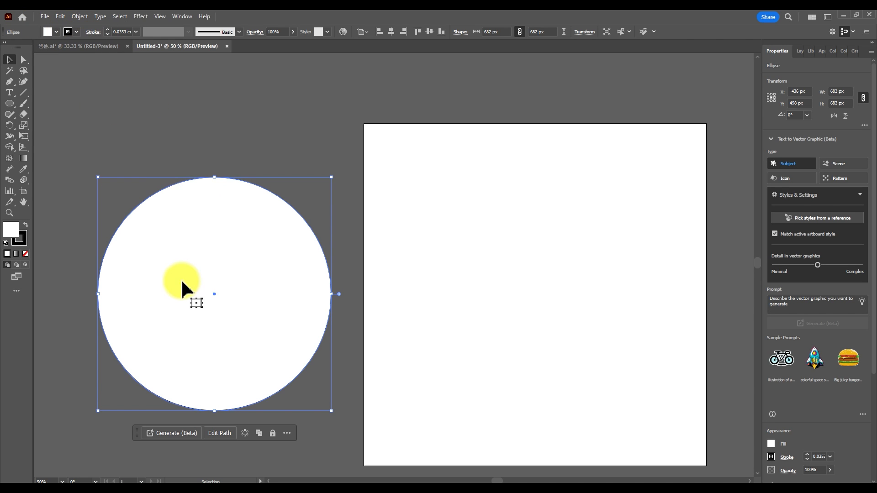
left_click(71, 32)
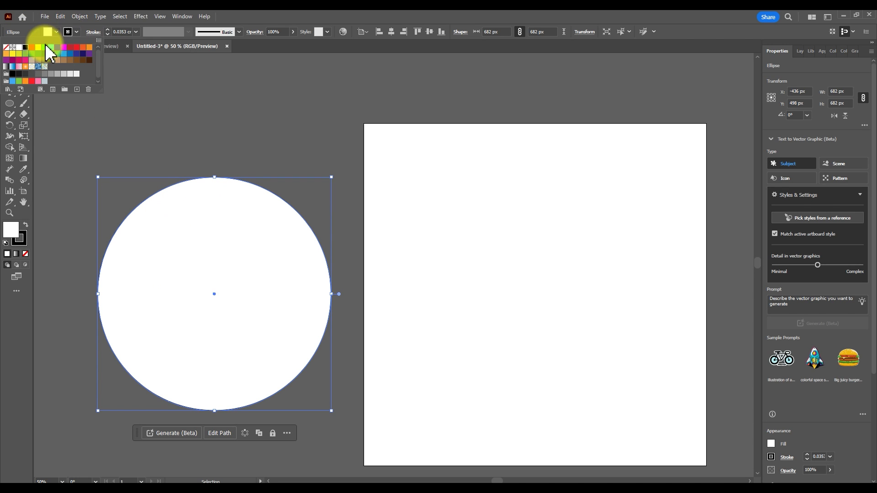
left_click(8, 55)
left_click(178, 135)
left_click(180, 137)
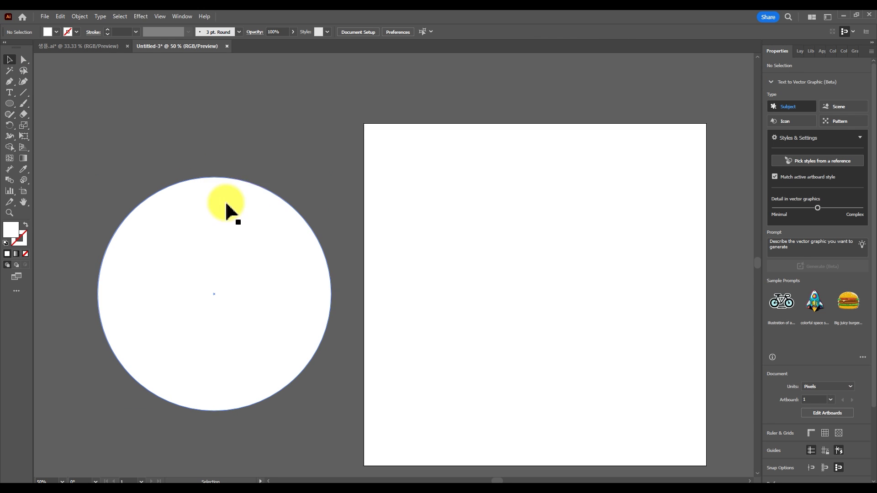
Fill the large circle with bright green
left_click(162, 186)
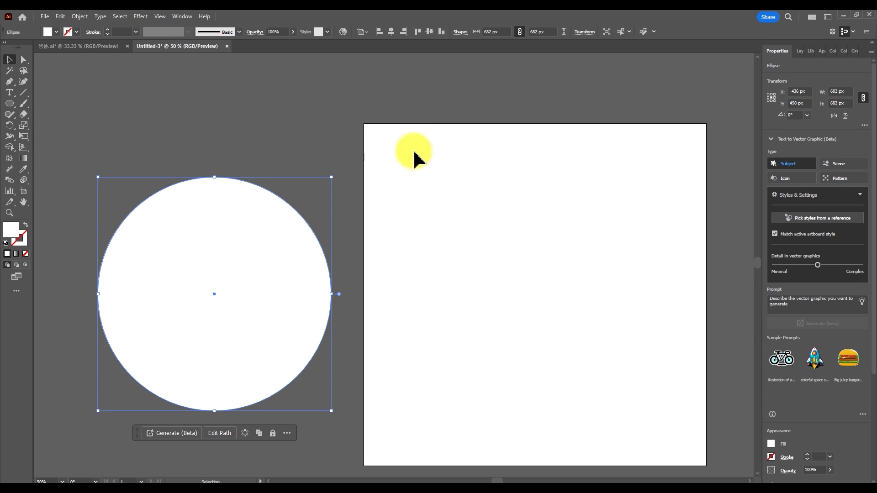
left_click(446, 167)
left_click(249, 286)
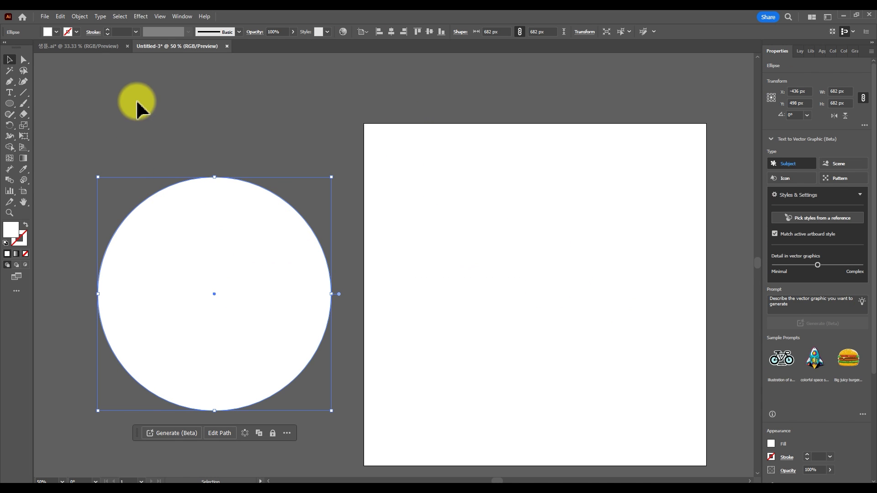
left_click(56, 31)
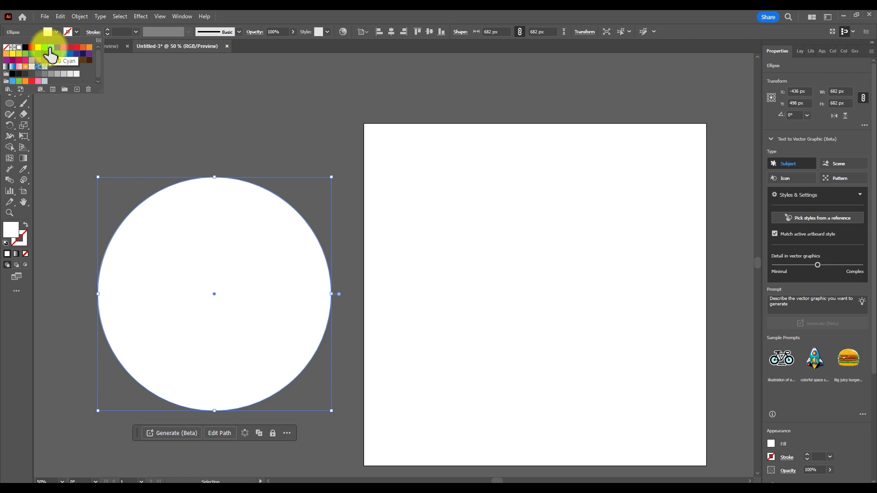
left_click(64, 50)
Apply the Pucker & Bloat effect at -62% to the green circle to form a four-pointed star, and deselect it
left_click(139, 18)
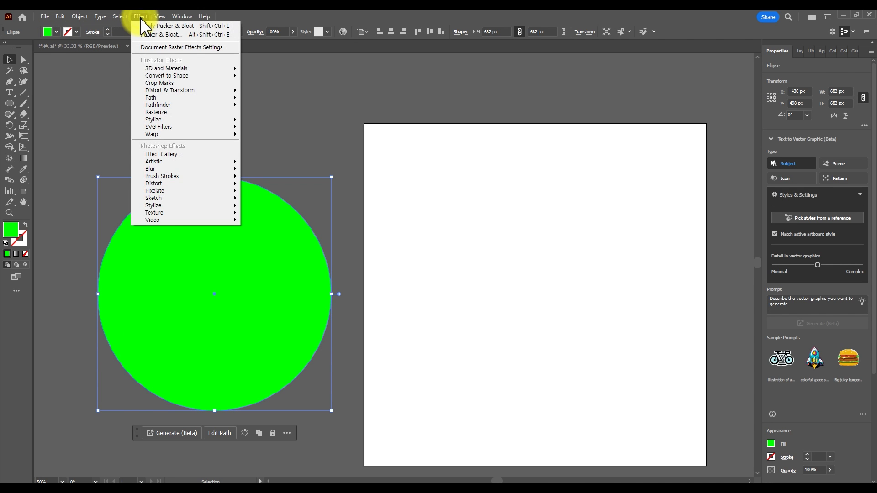
mouse_move(213, 92)
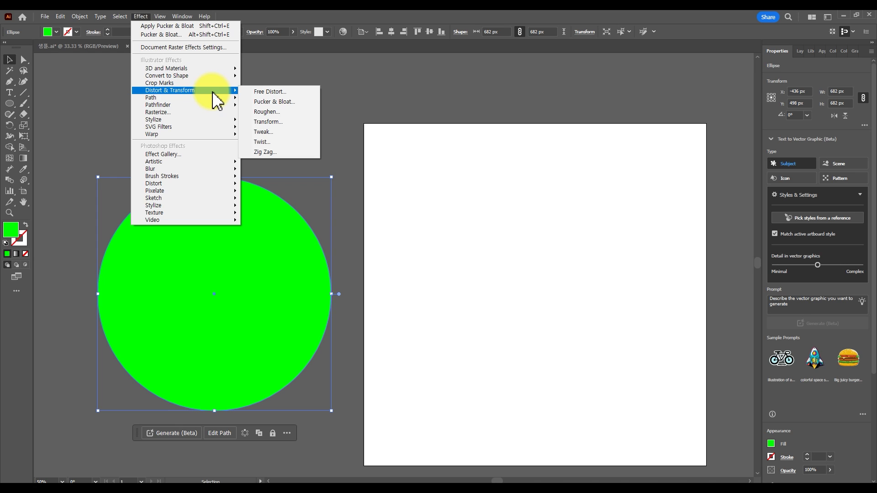
left_click(275, 101)
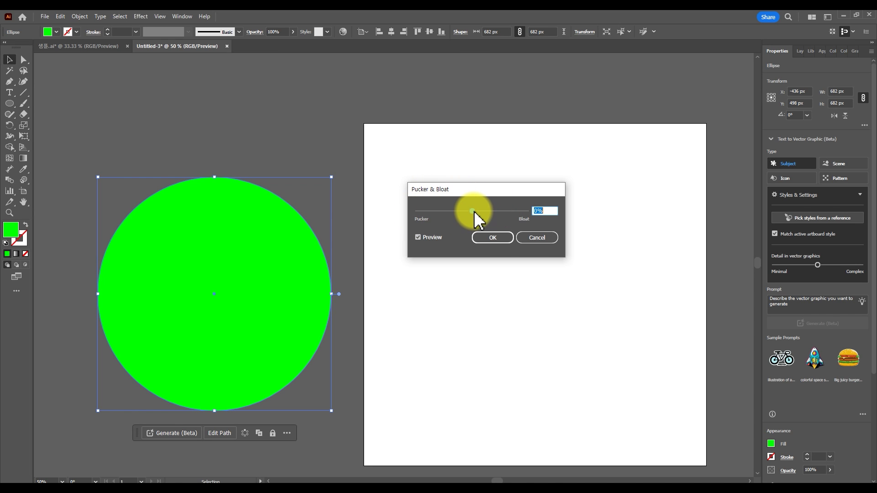
left_click_drag(459, 211, 455, 211)
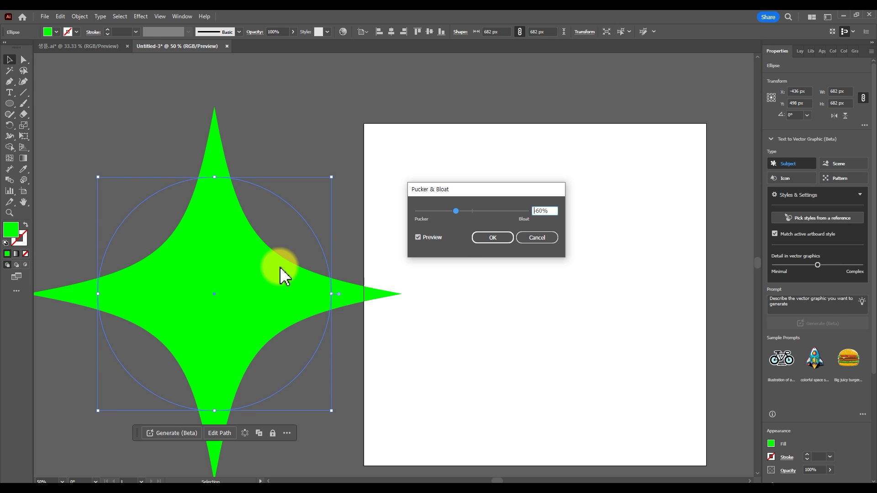
left_click(457, 211)
mouse_move(456, 210)
left_mouse_down()
mouse_move(448, 209)
mouse_move(457, 209)
left_mouse_up()
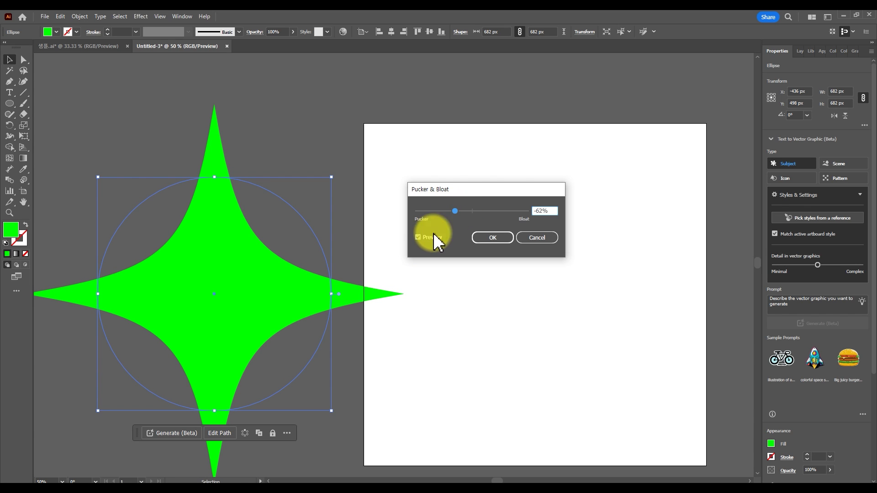
left_click(493, 238)
left_click(426, 216)
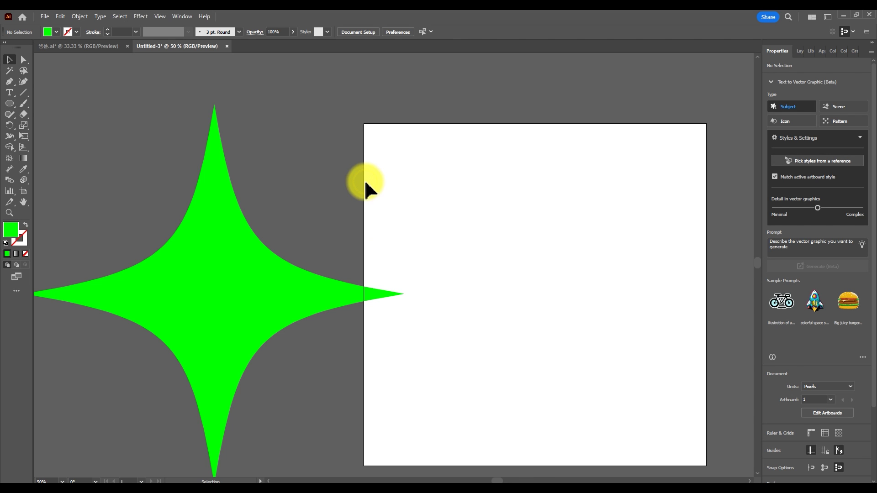
Draw a green circle about 494 px in diameter and place it over the upper part of the artboard
key("l")
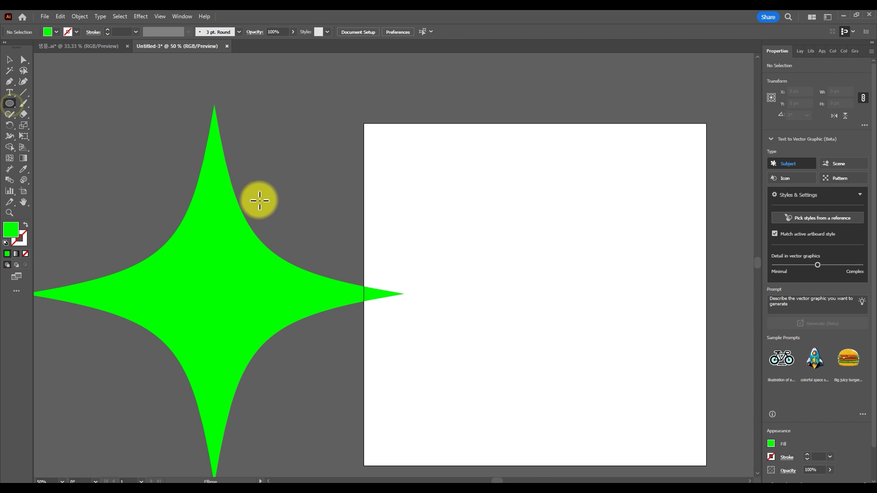
left_click_drag(507, 162, 592, 246)
left_click(10, 60)
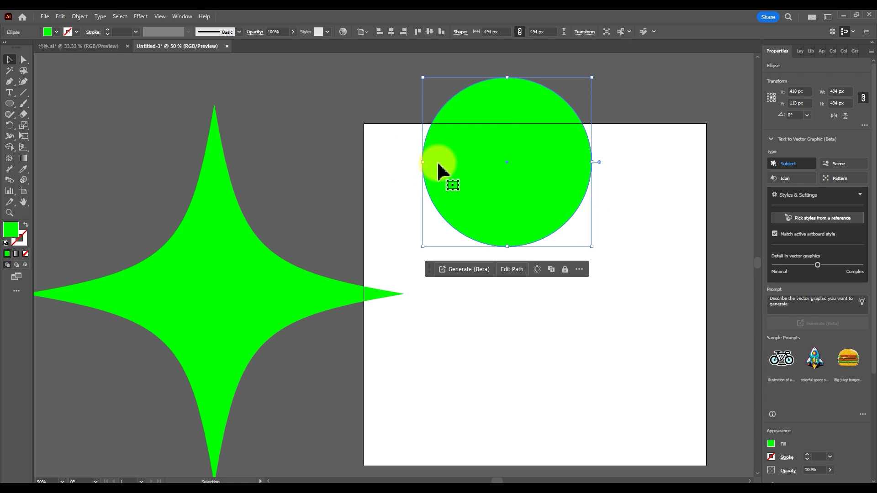
left_click_drag(435, 146, 419, 184)
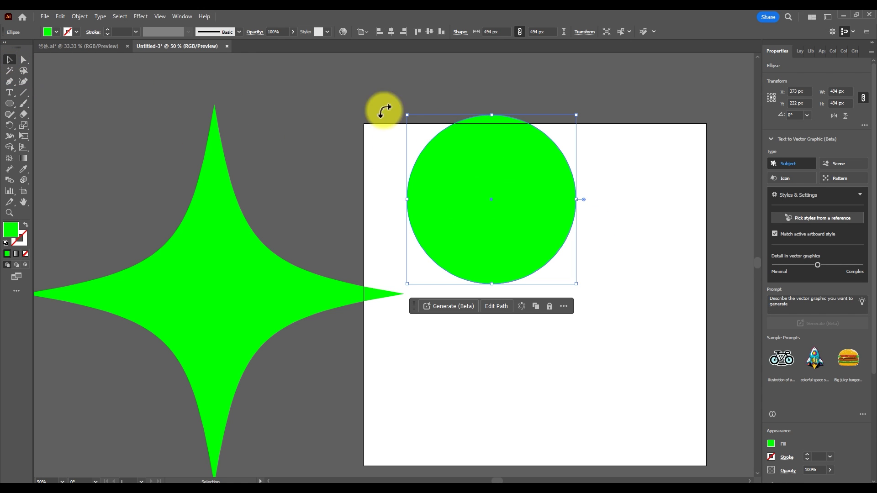
Apply the Pucker & Bloat effect at 73% to the 494 px circle to form a four-petal flower
left_click(142, 19)
mouse_move(209, 100)
left_click(284, 99)
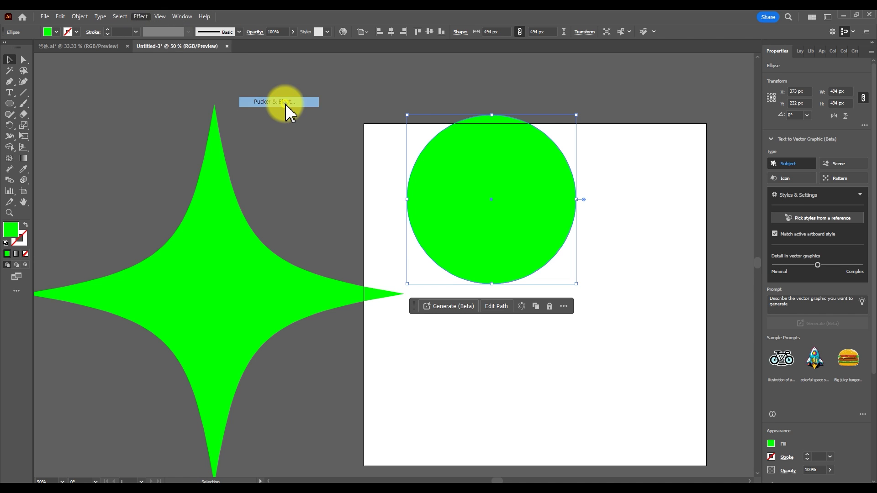
left_click_drag(461, 190, 224, 166)
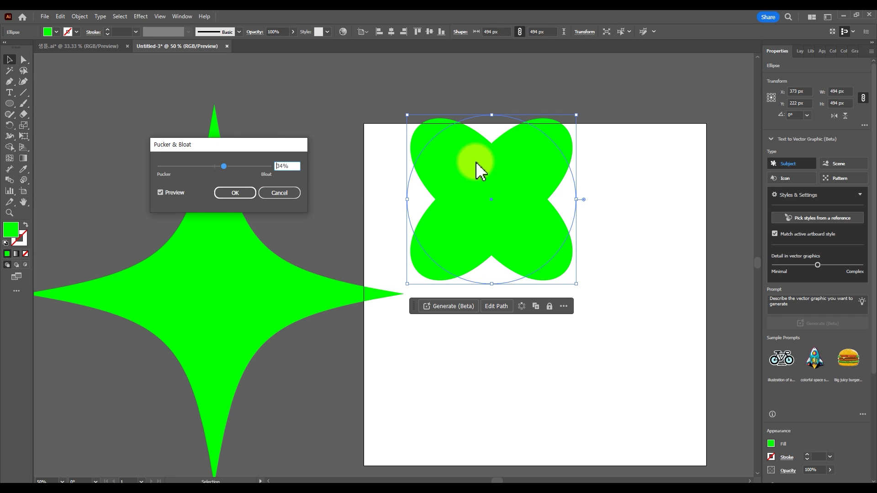
left_click_drag(224, 166, 234, 166)
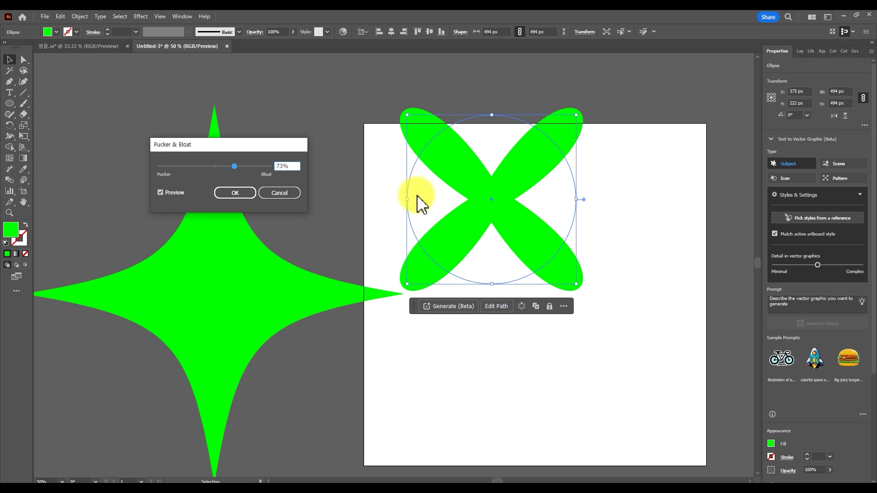
left_click(235, 194)
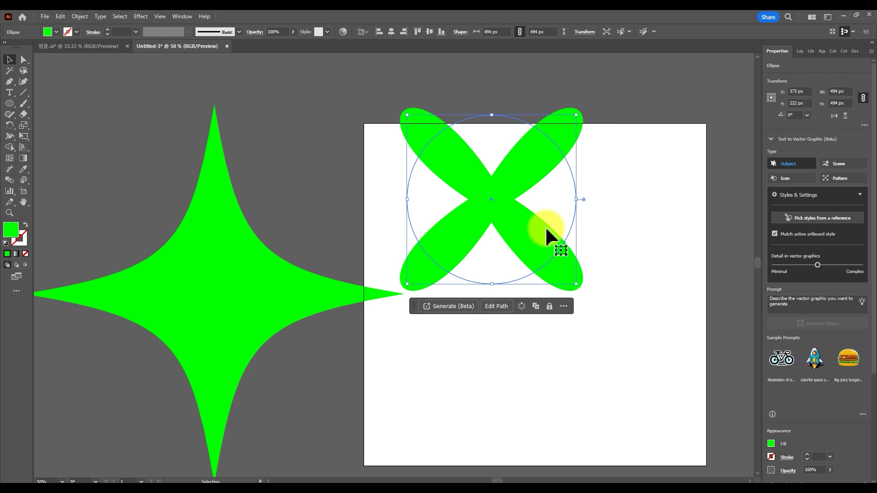
Add a copy of the four-petal flower rotated 45° about its center to make an eight-petal flower
left_click_drag(548, 235, 471, 115)
left_click(631, 264)
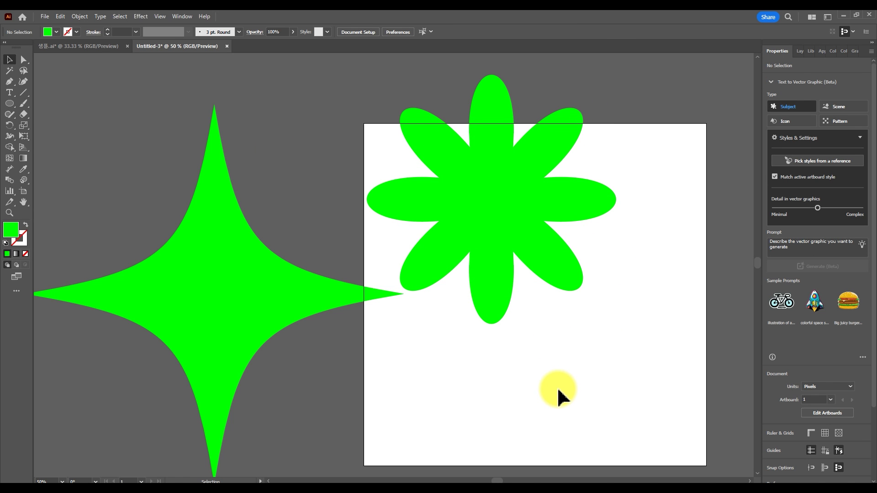
left_click(208, 257)
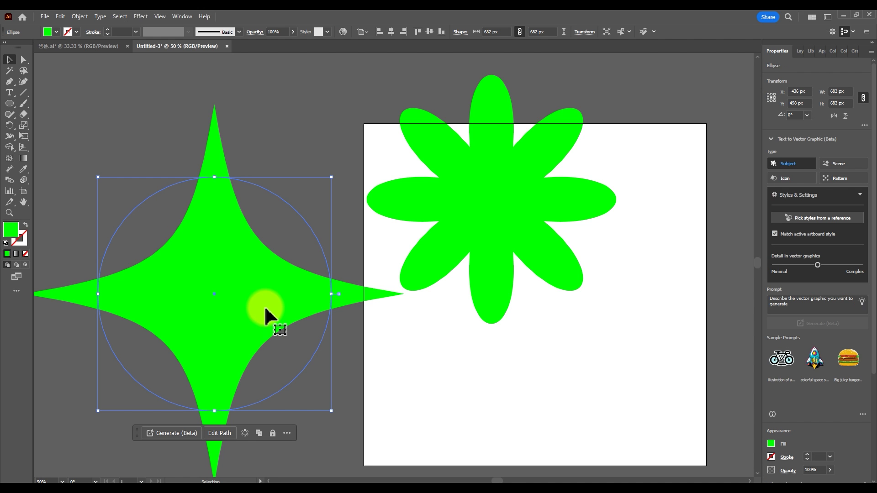
Switch to the browser and examine the To The Moon poster on its Pinterest page
key("alt+Tab")
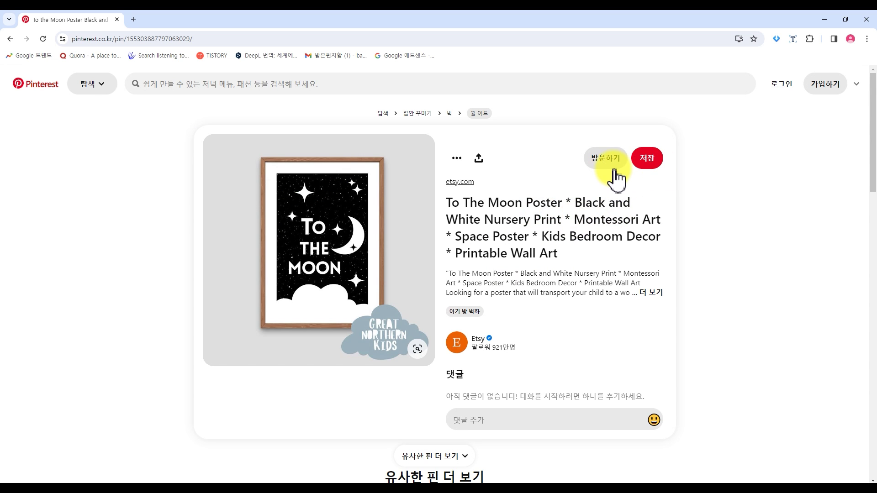
left_click(605, 158)
left_click_drag(354, 234, 412, 239)
left_click(392, 249)
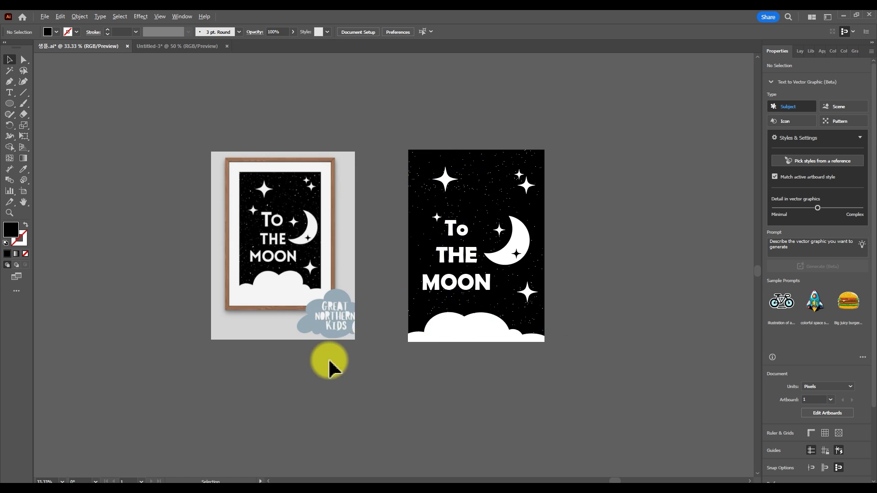
Copy the framed moon poster image from 샘플.ai into Untitled-3, placing it left of the artboard and the green shapes to the right
scroll(329, 363, "up", 2)
left_click_drag(350, 209, 345, 270)
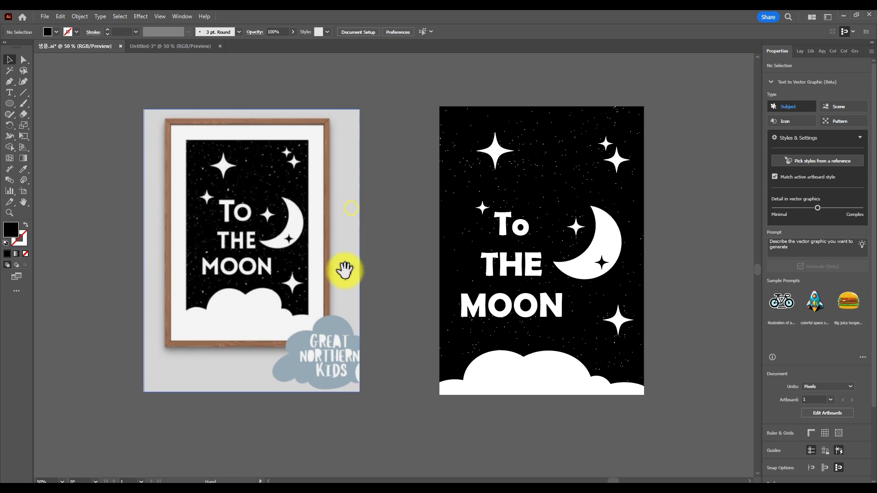
left_click(274, 171)
left_click_drag(242, 149, 241, 175)
left_click(355, 250)
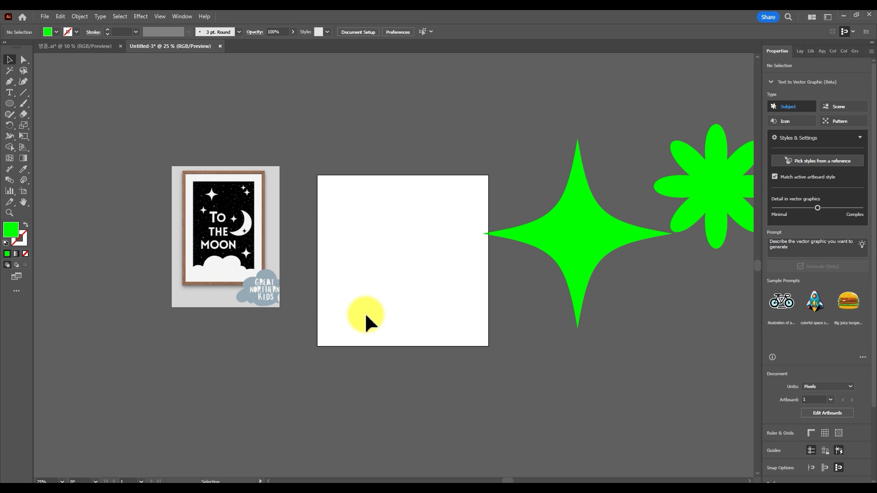
scroll(274, 233, "up", 2)
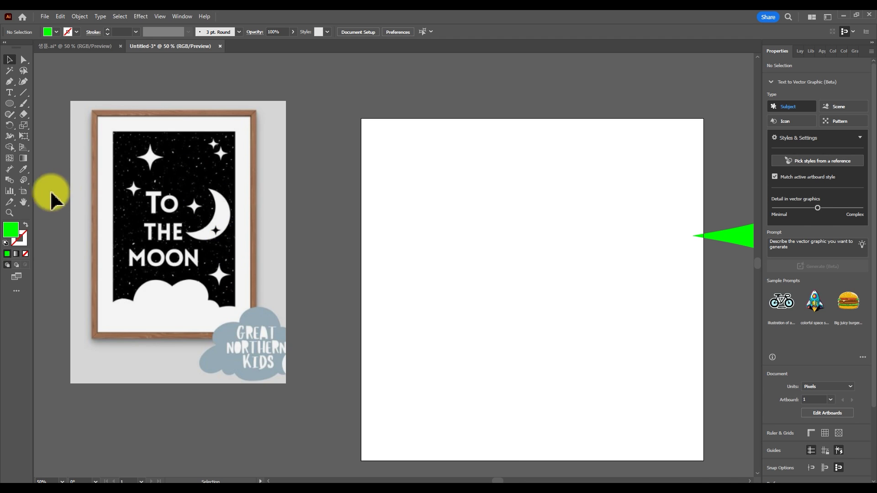
Change the artboard to the A4 preset in portrait orientation and leave artboard editing
left_click(24, 192)
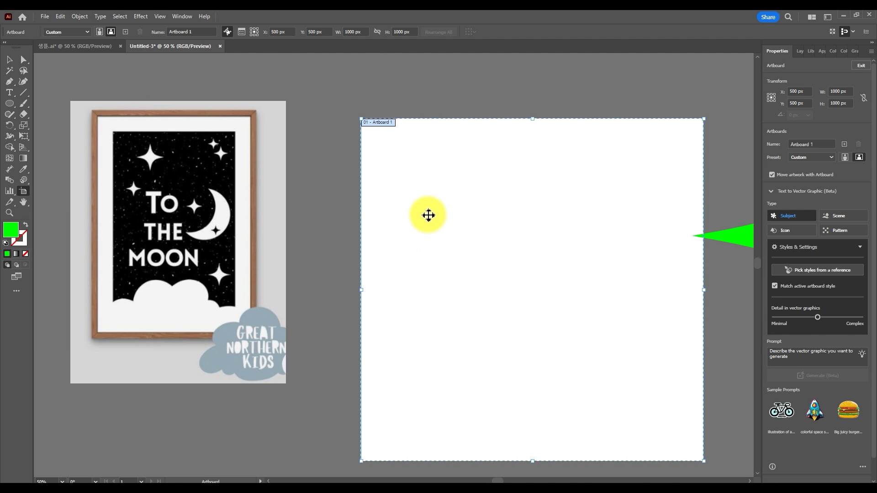
left_click(63, 33)
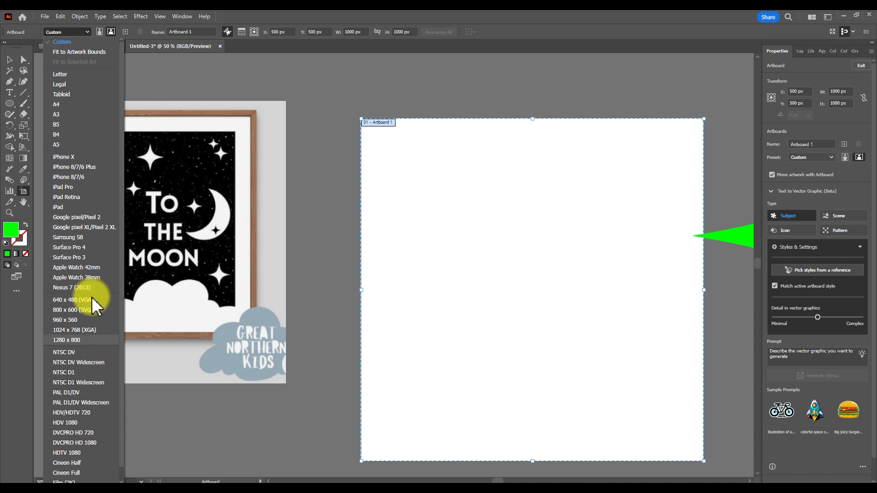
left_click(78, 105)
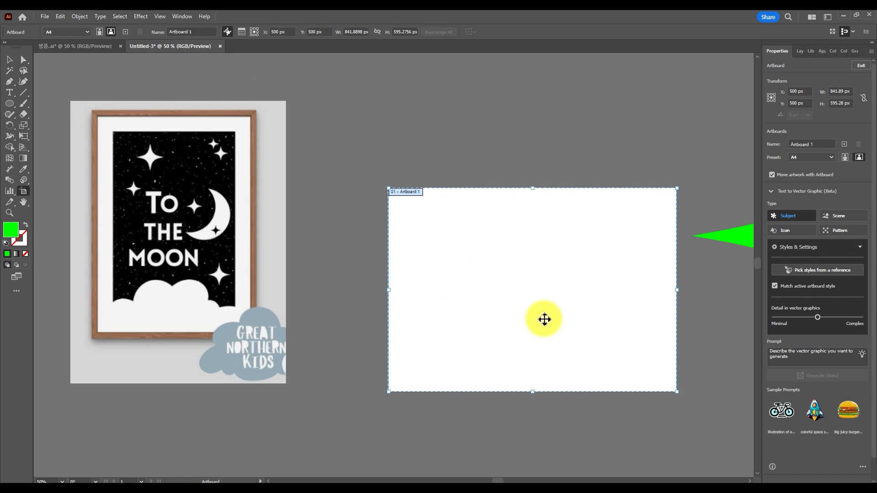
left_click(100, 32)
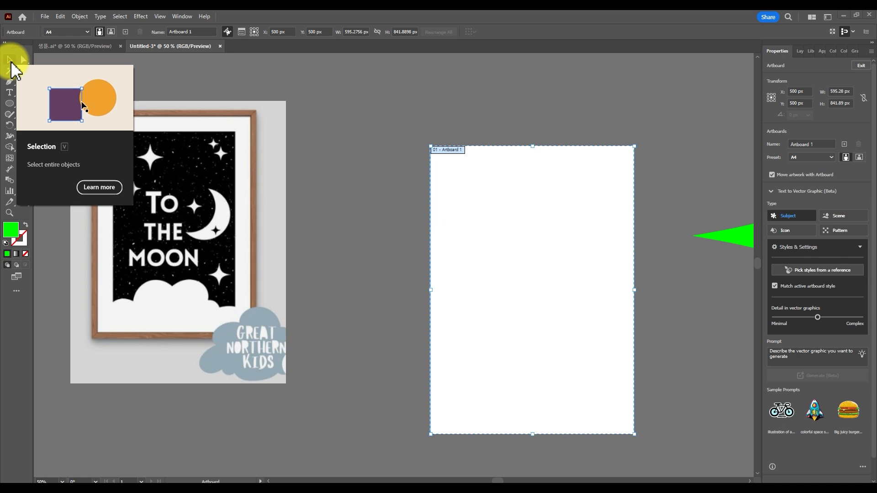
left_click(10, 60)
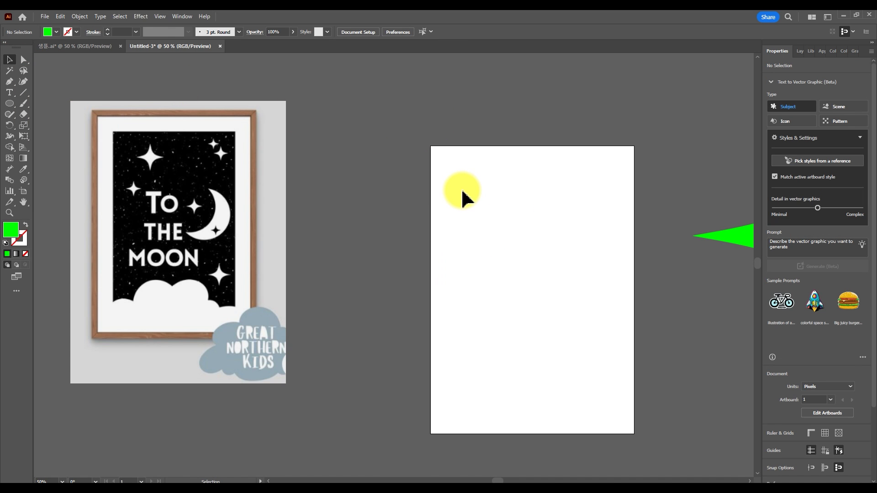
Cover the artboard with a rectangle about 596 x 842 px and fill it with black
key("m")
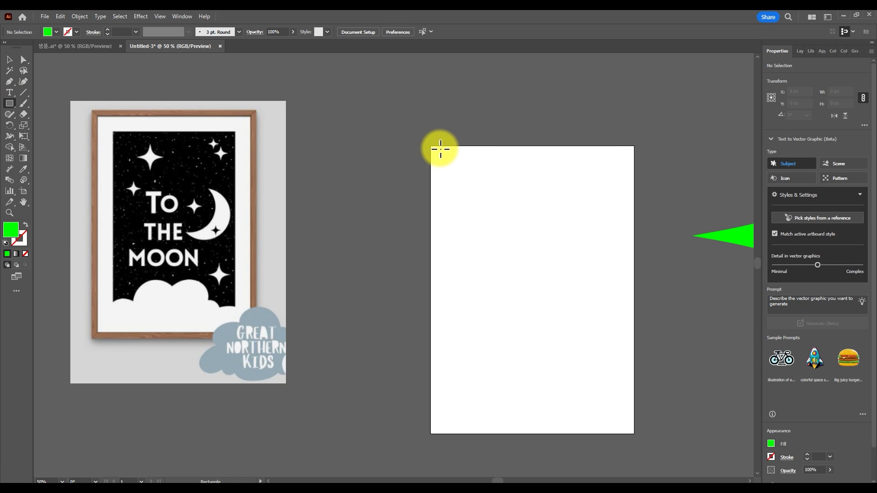
left_click_drag(431, 147, 635, 434)
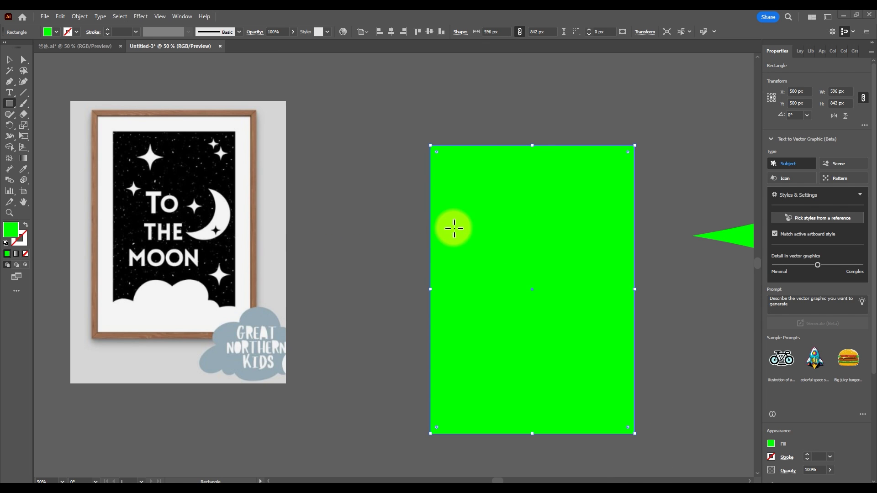
left_click(55, 32)
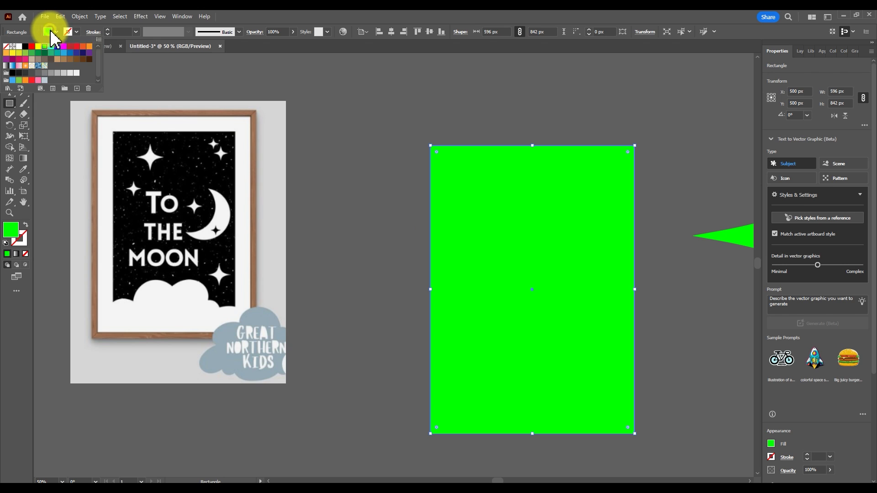
left_click(19, 46)
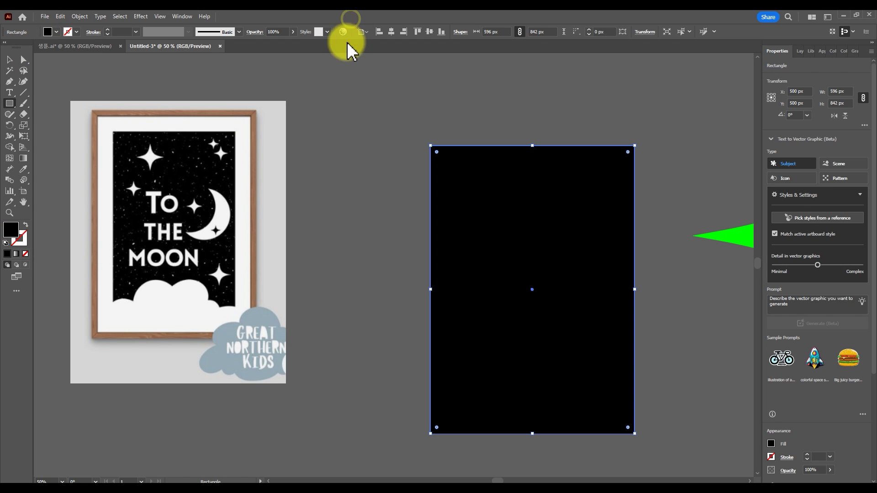
Move the green four-pointed star above the gap between the reference image and the black rectangle, and deselect it
key("v")
key("ctrl+shift+a")
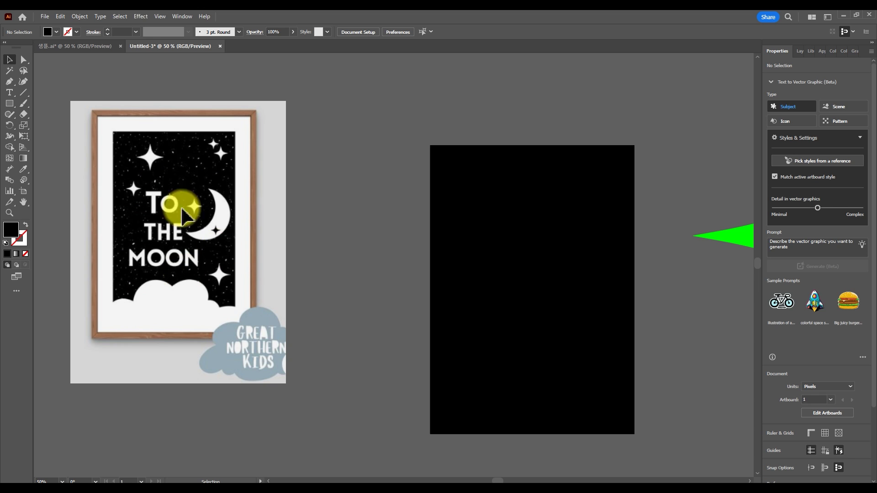
scroll(497, 284, "down", 3)
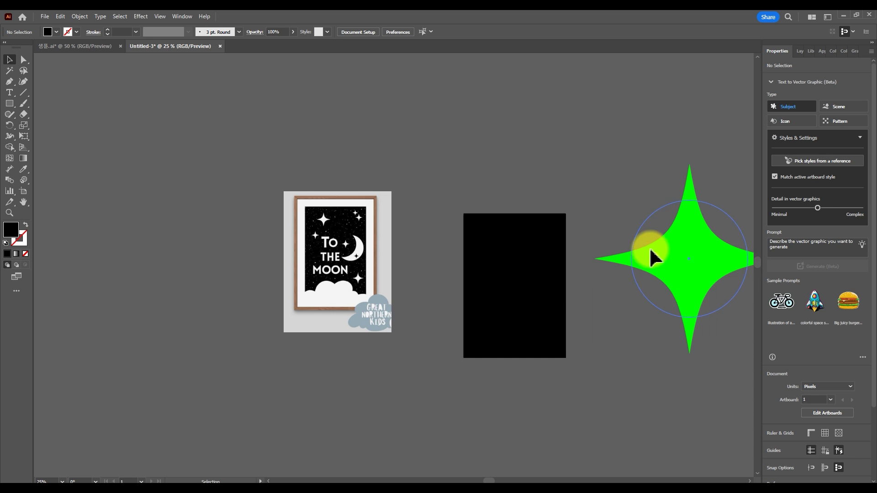
left_click_drag(651, 255, 421, 167)
scroll(423, 211, "up", 3)
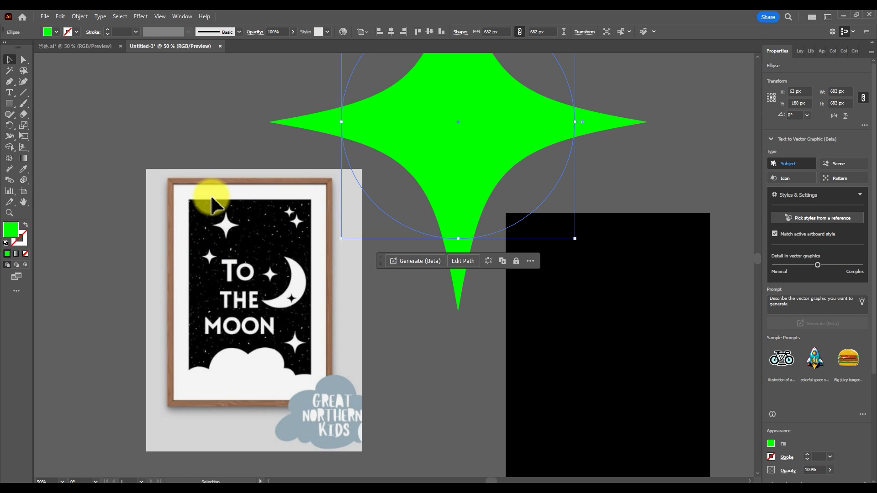
left_click(258, 352)
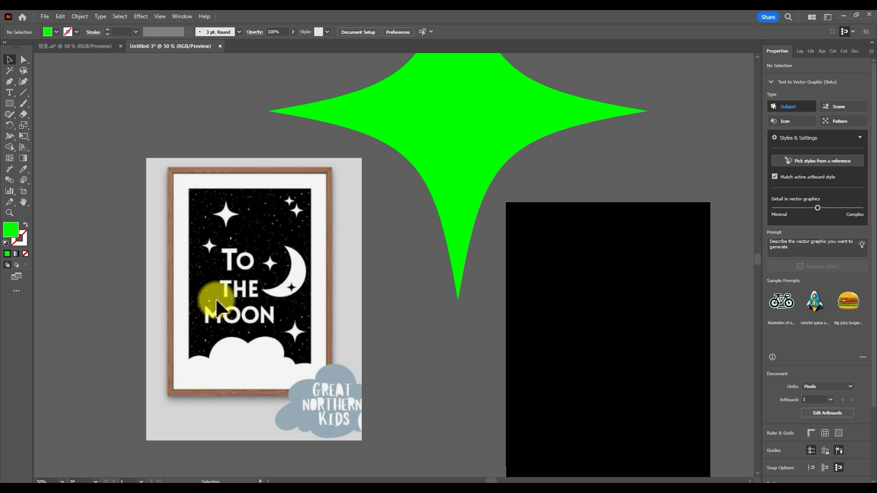
Draw a circle about 278 px in diameter below the reference image and fill it with white
scroll(203, 285, "down", 1)
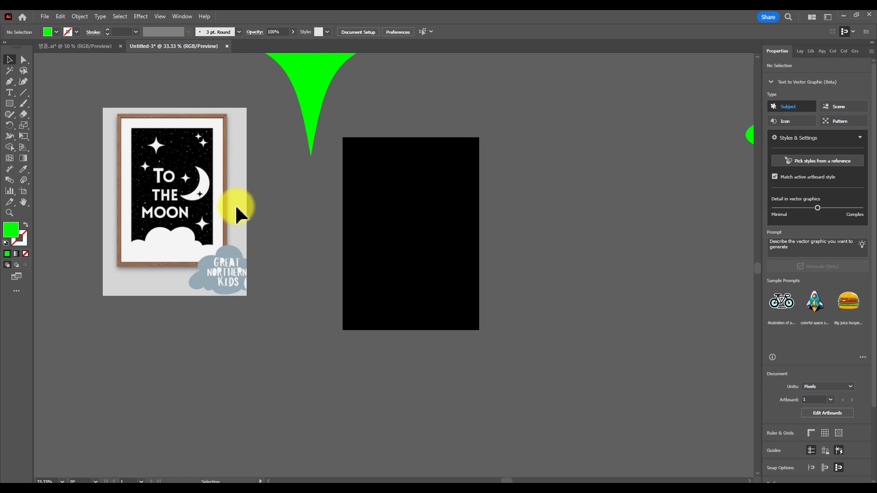
key("l")
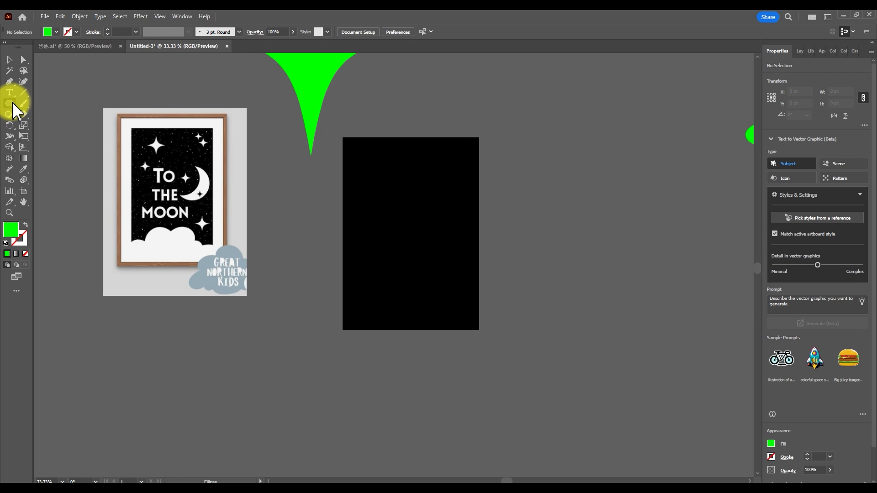
key("shift")
left_click_drag(243, 333, 308, 387)
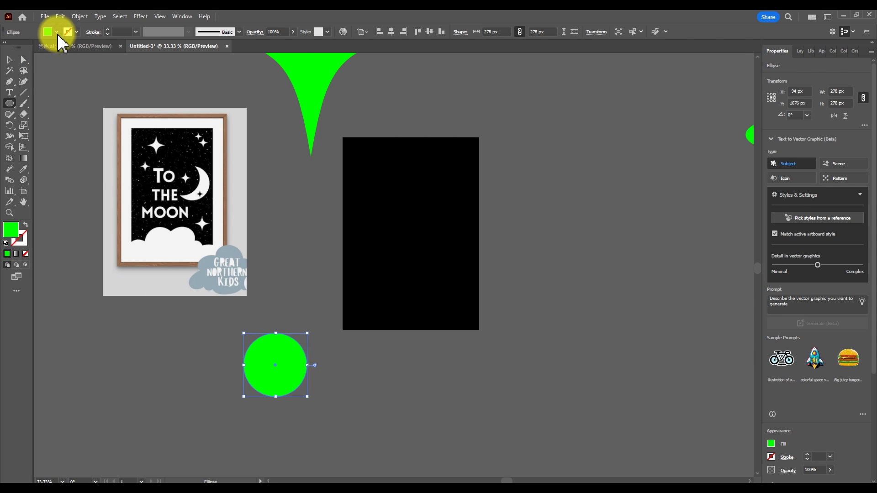
left_click(54, 32)
left_click(17, 47)
key("v")
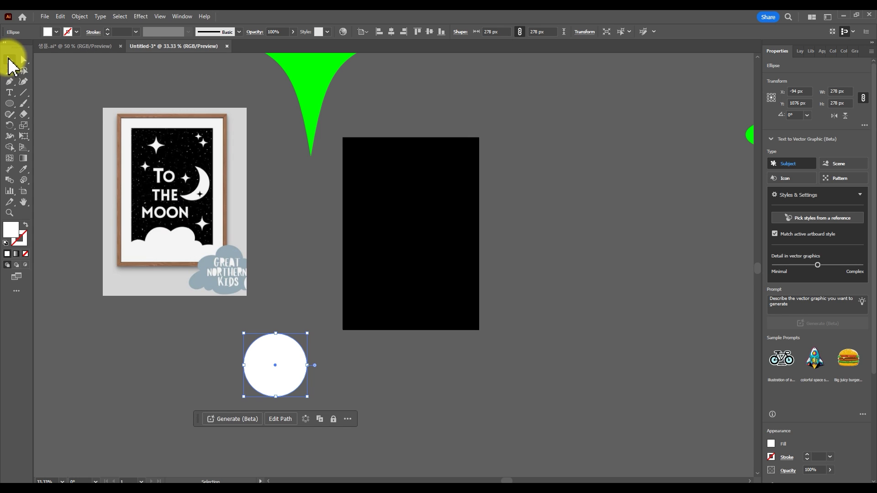
Duplicate the white circle, fill the copy with blue, and overlap it on the original, offset toward the upper left
left_click(227, 367)
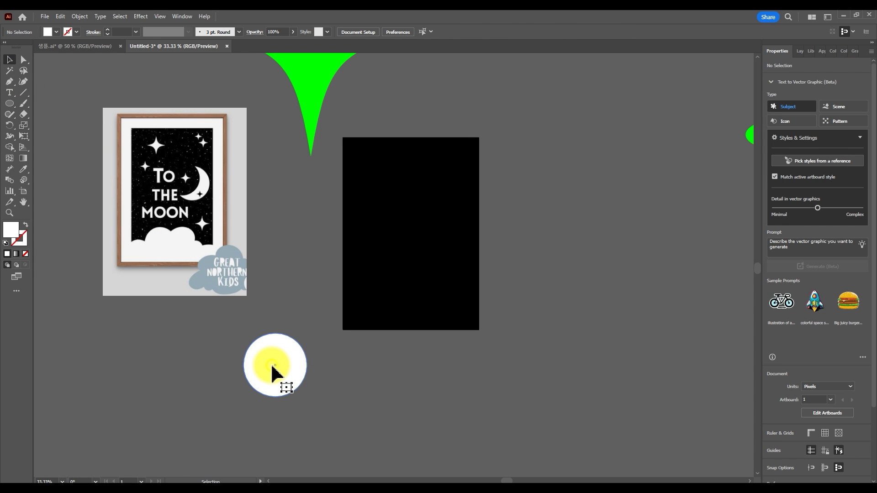
left_click(273, 374)
key("alt")
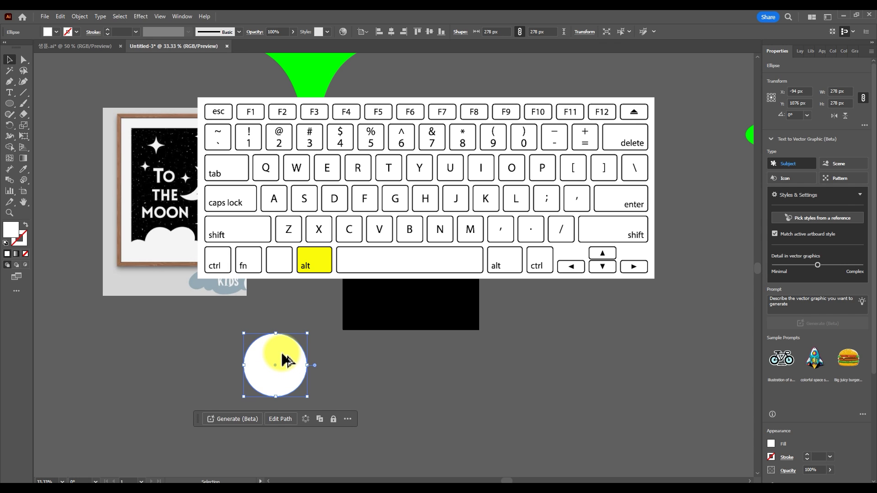
left_click_drag(286, 361, 217, 358)
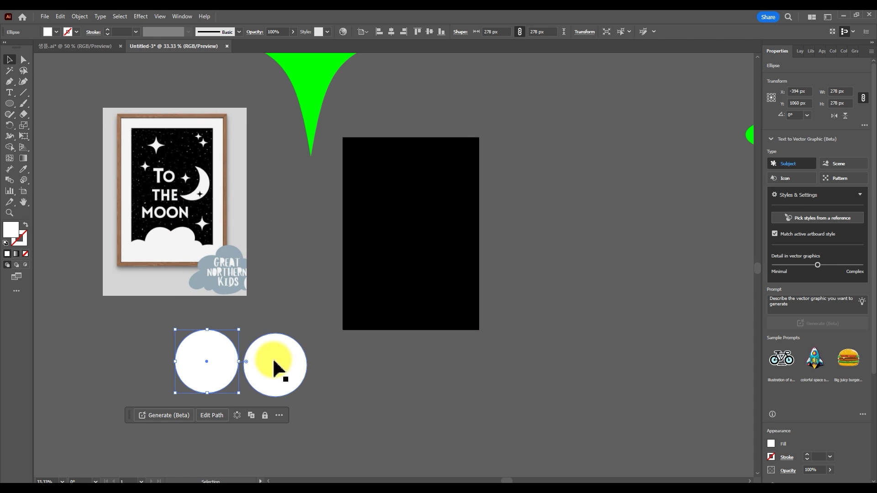
left_click(48, 31)
left_click(69, 43)
left_click_drag(216, 363, 269, 359)
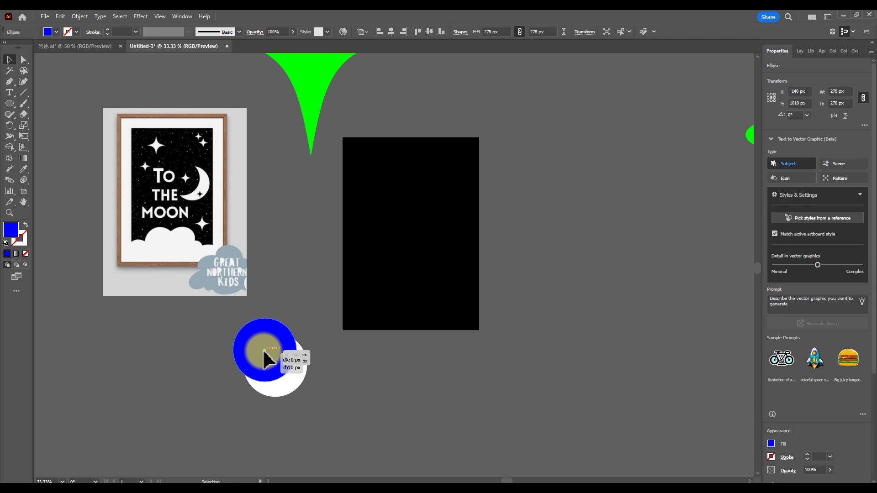
left_click(265, 386)
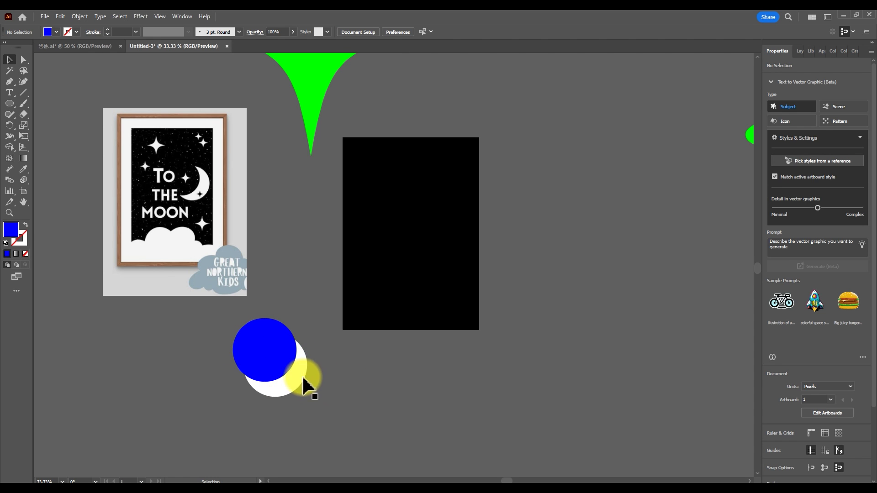
Subtract the blue circle from the white one with Pathfinder's Minus Front to form a crescent moon
left_click_drag(201, 325, 333, 404)
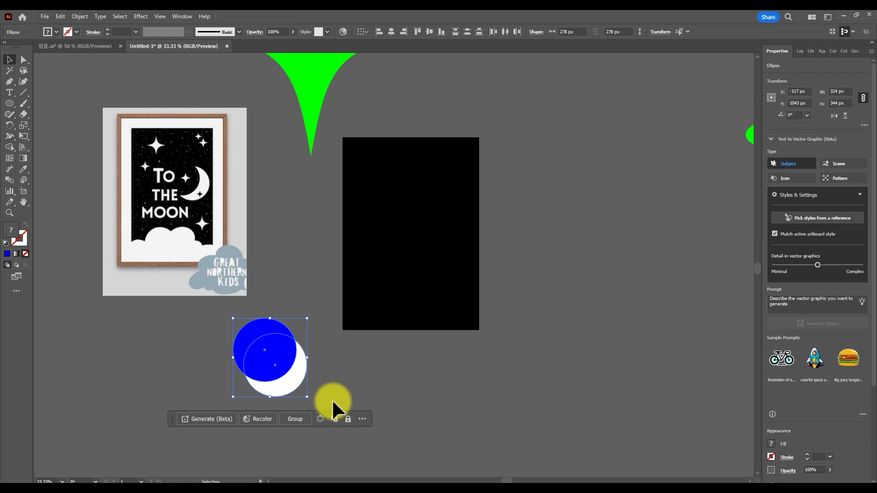
left_click(178, 17)
left_click(255, 370)
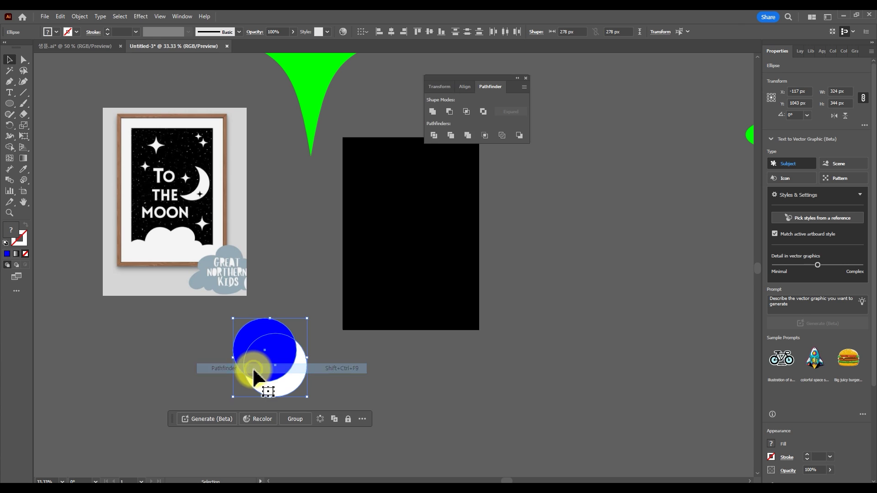
left_click_drag(462, 85, 139, 329)
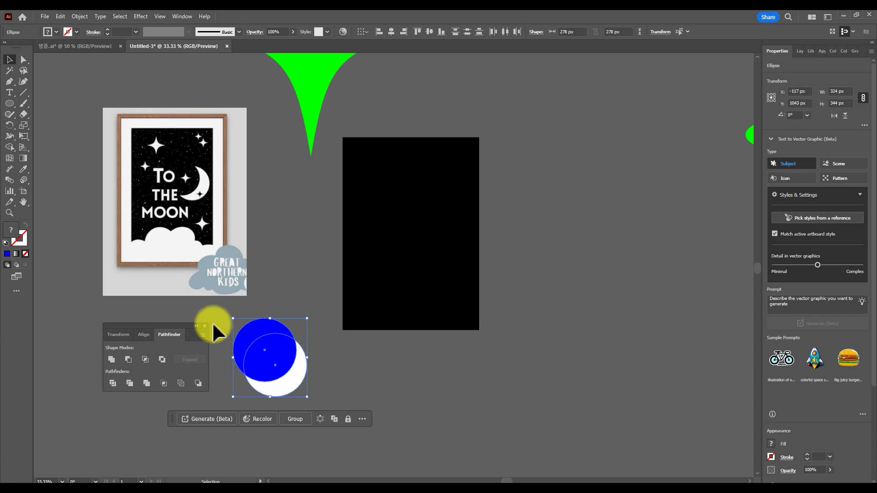
left_click(128, 361)
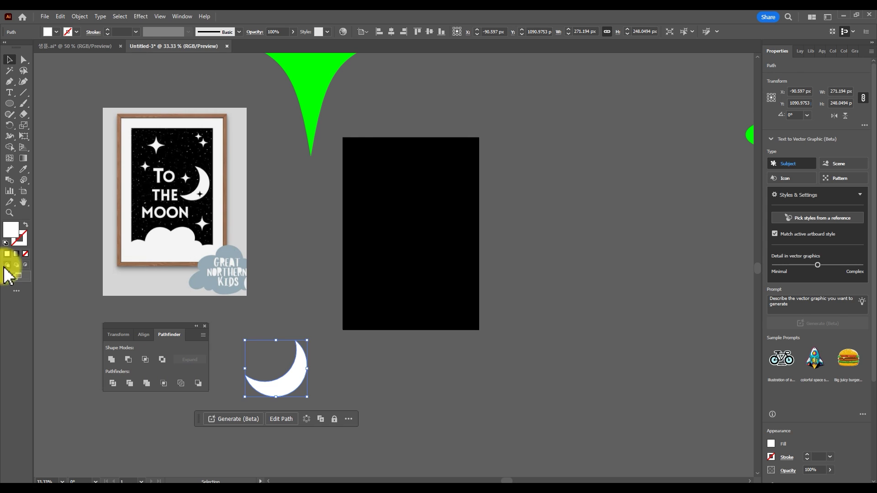
left_click(345, 364)
left_click(301, 385)
left_click(246, 324)
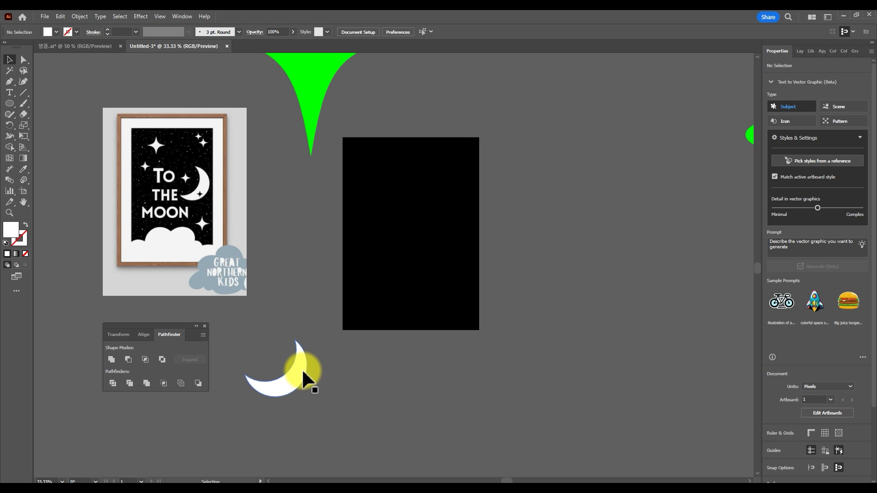
Place the crescent at the right side of the black rectangle, scaled proportionally to about 209 px wide and rotated about 11°
left_click_drag(293, 388, 458, 247)
key("shift")
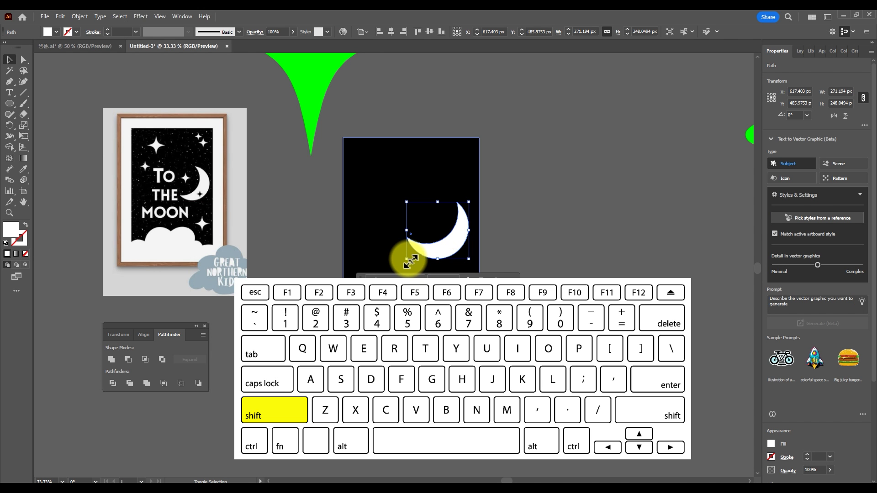
left_click_drag(408, 264, 421, 246)
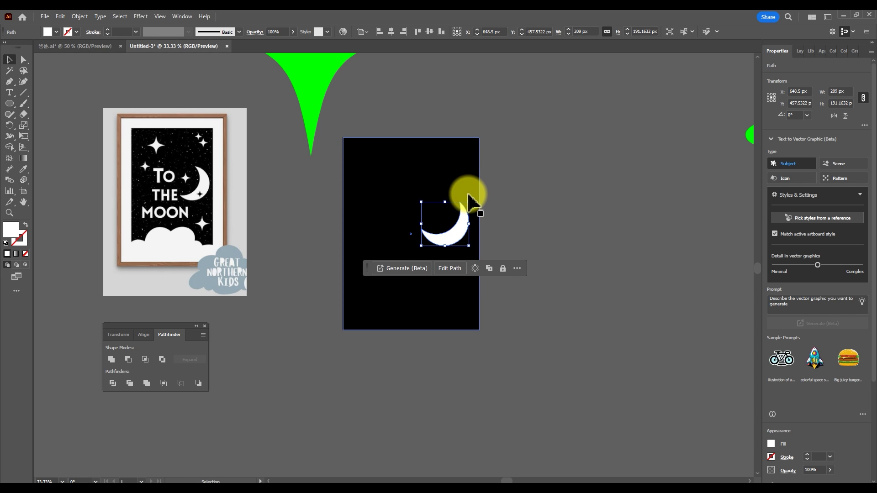
left_click_drag(471, 198, 464, 185)
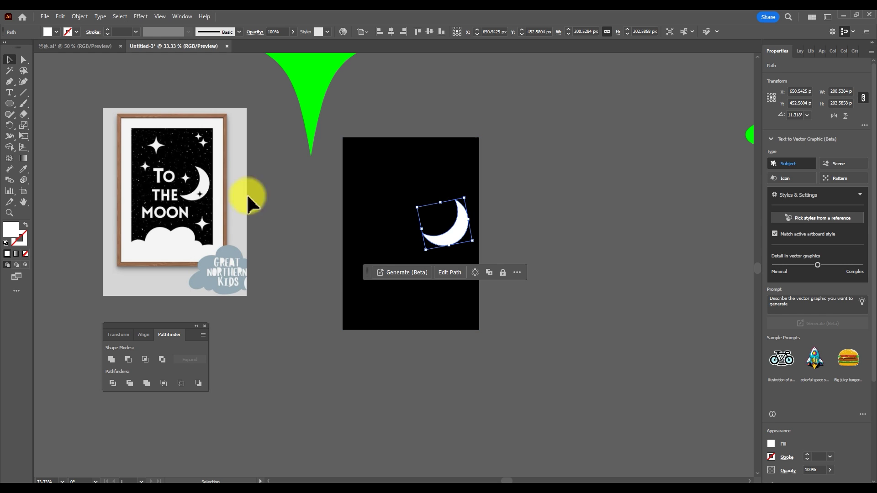
left_click(526, 213)
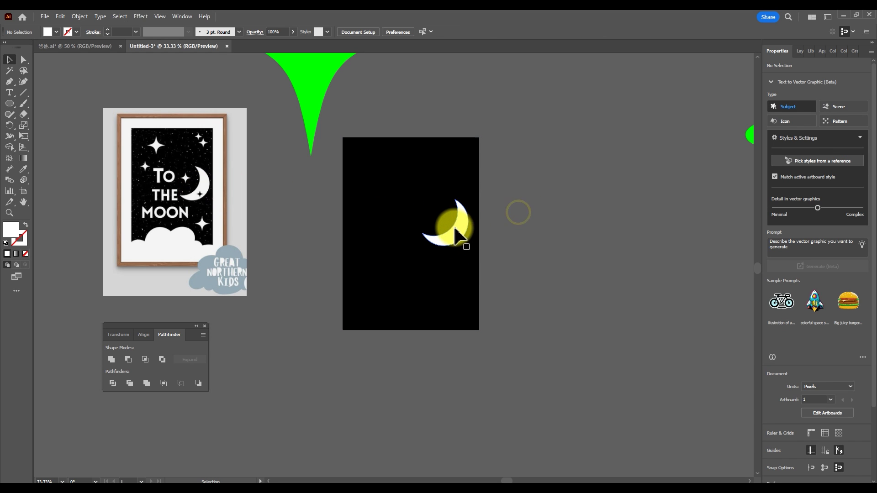
left_click_drag(457, 230, 490, 231)
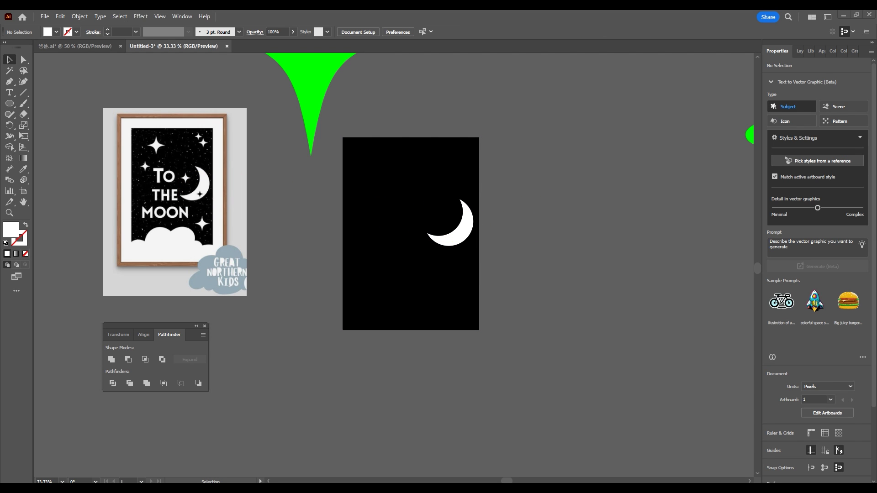
Draw five overlapping white ellipses of varying sizes along the bottom edge of the black rectangle as a cloud
key("l")
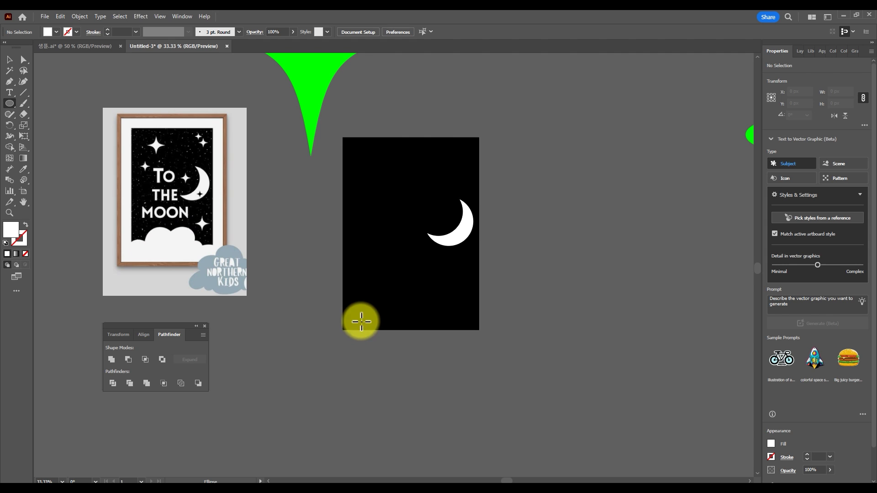
mouse_move(342, 318)
left_mouse_down()
mouse_move(371, 342)
mouse_move(362, 294)
mouse_move(353, 305)
left_mouse_up()
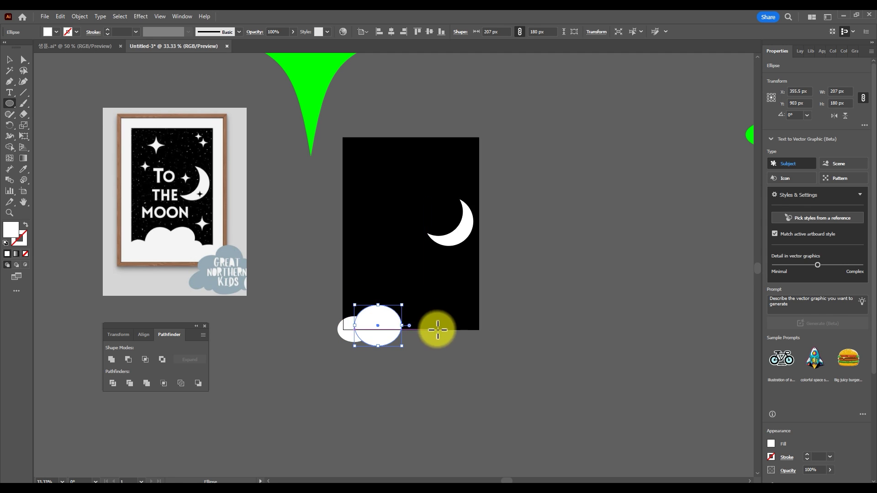
left_click_drag(446, 345, 389, 301)
left_click_drag(460, 346, 433, 315)
left_click_drag(490, 338, 455, 318)
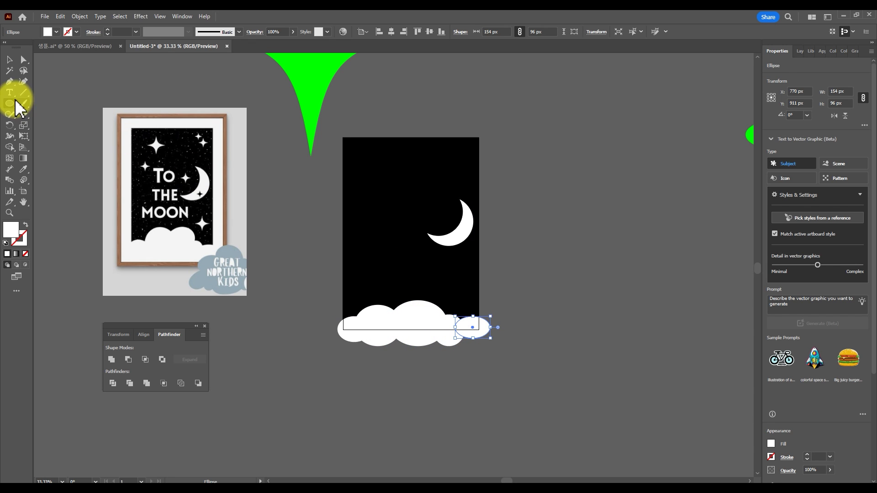
left_click(9, 59)
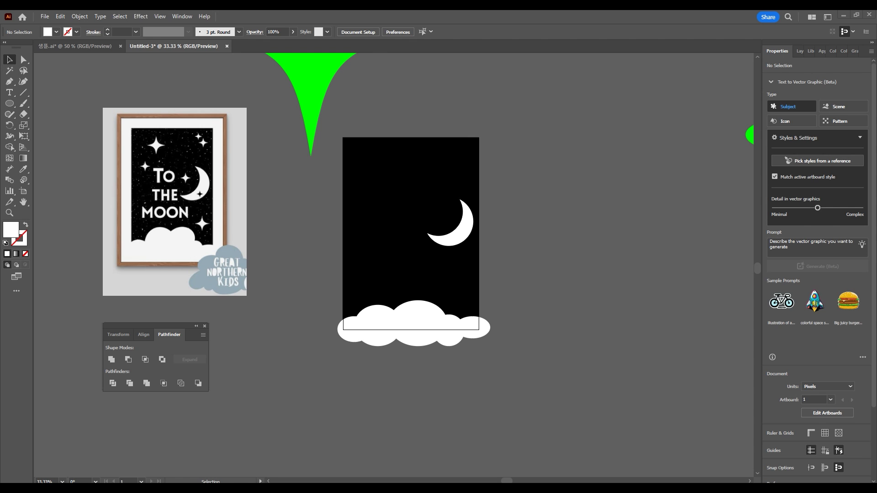
Select the five cloud ellipses without the black background and merge them into one shape with Pathfinder's Unite
left_click_drag(598, 379, 313, 299)
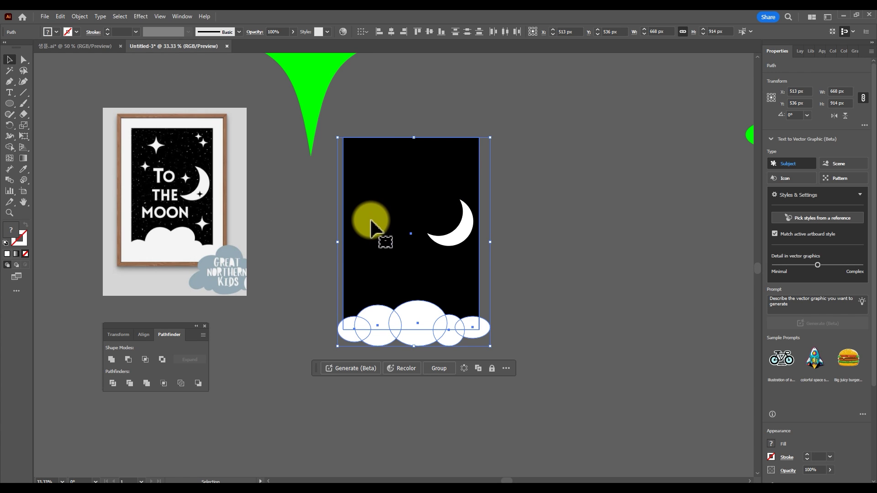
key("shift")
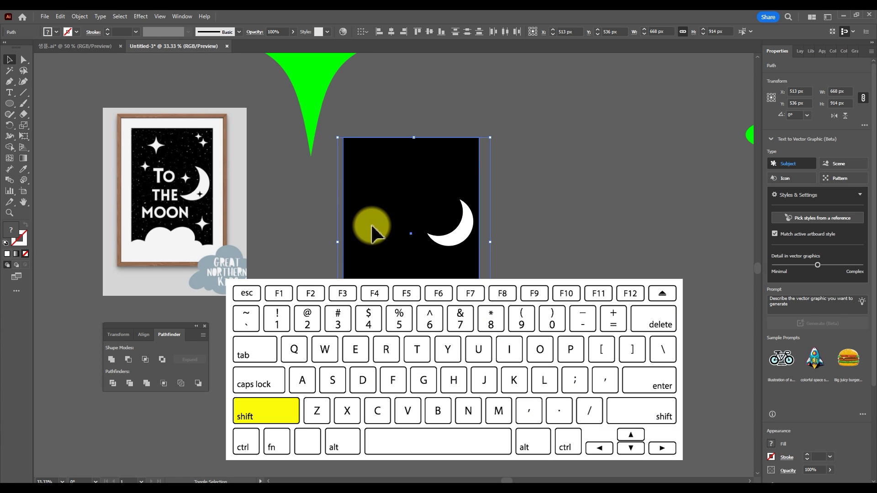
left_click(398, 183, "shift")
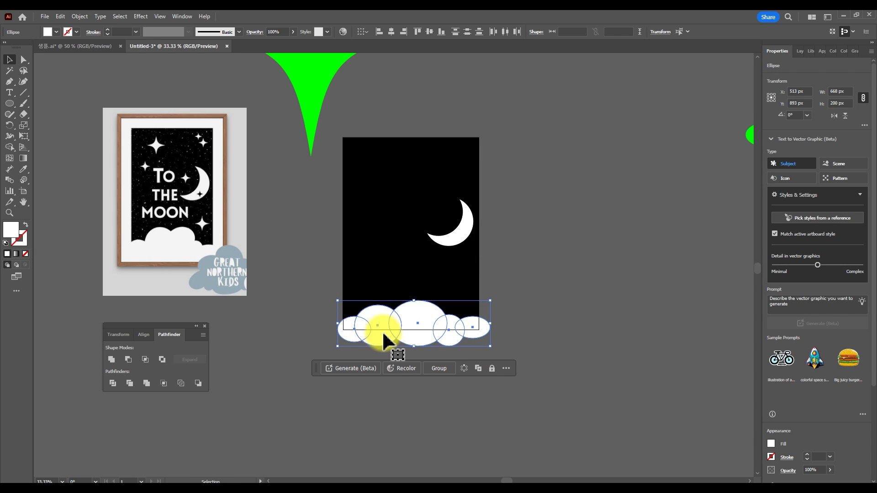
left_click_drag(159, 324, 275, 305)
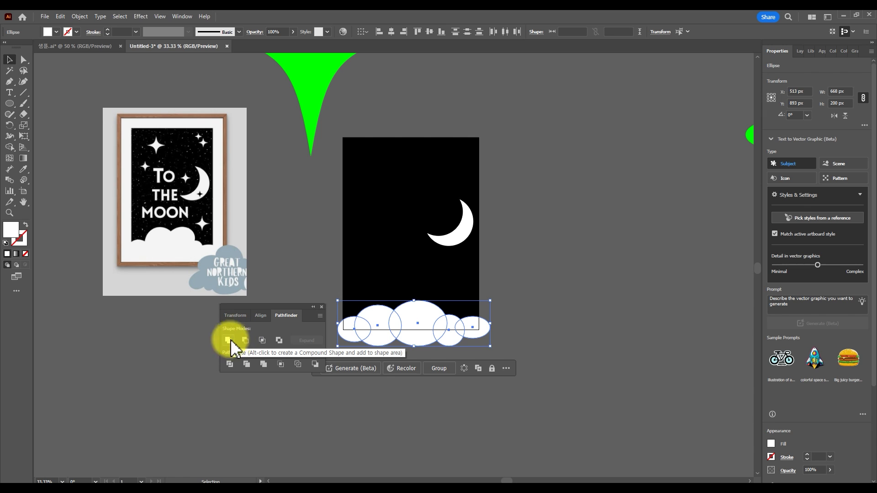
left_click(231, 341)
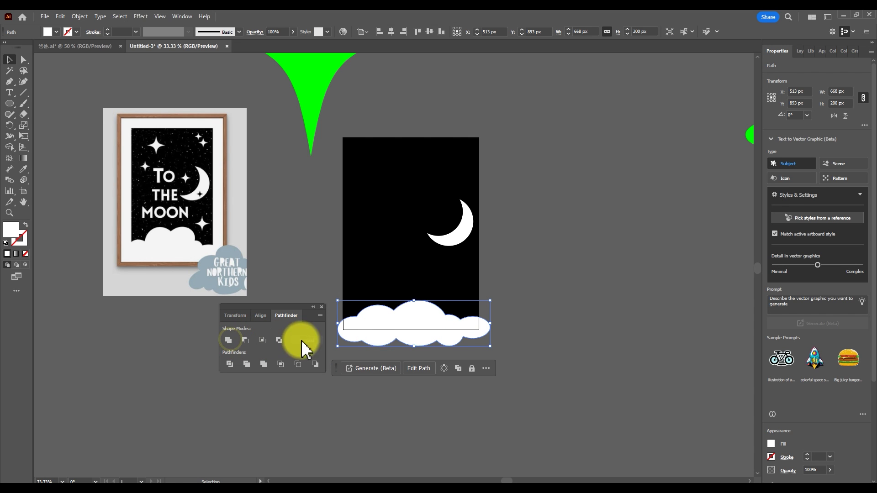
left_click(567, 324)
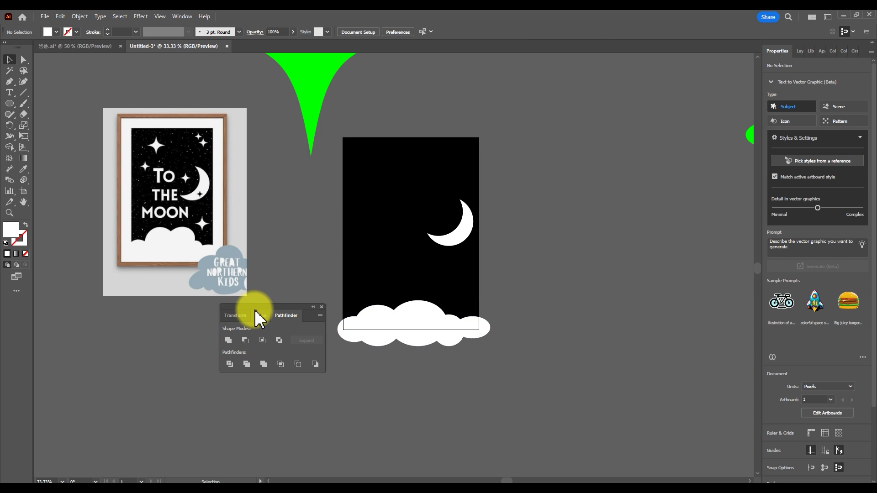
left_click_drag(249, 311, 206, 335)
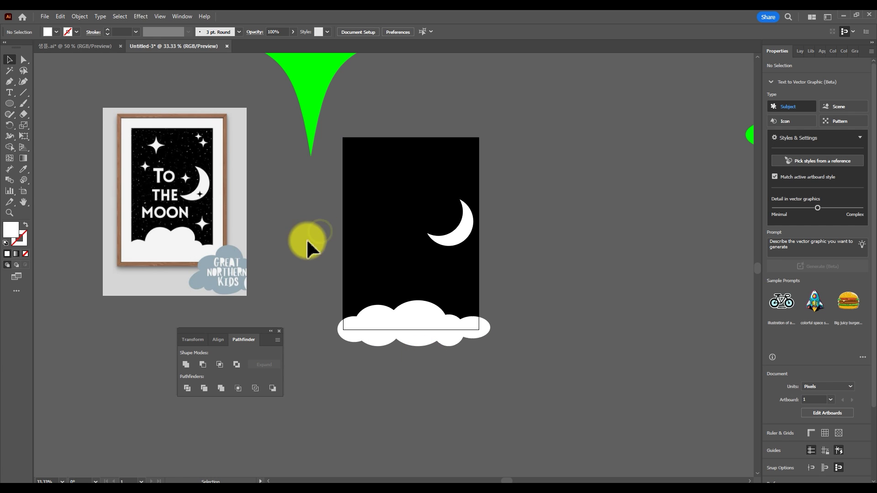
scroll(292, 230, "down", 2)
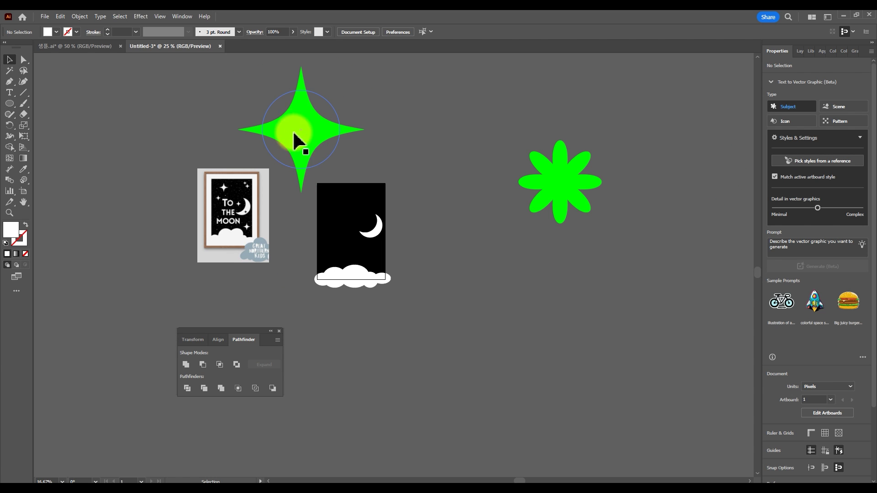
Expand the appearance of the green four-pointed star so that it becomes a plain path
left_click(312, 134)
mouse_move(314, 121)
left_mouse_down()
mouse_move(300, 129)
mouse_move(317, 143)
mouse_move(303, 102)
mouse_move(289, 157)
mouse_move(300, 125)
left_mouse_up()
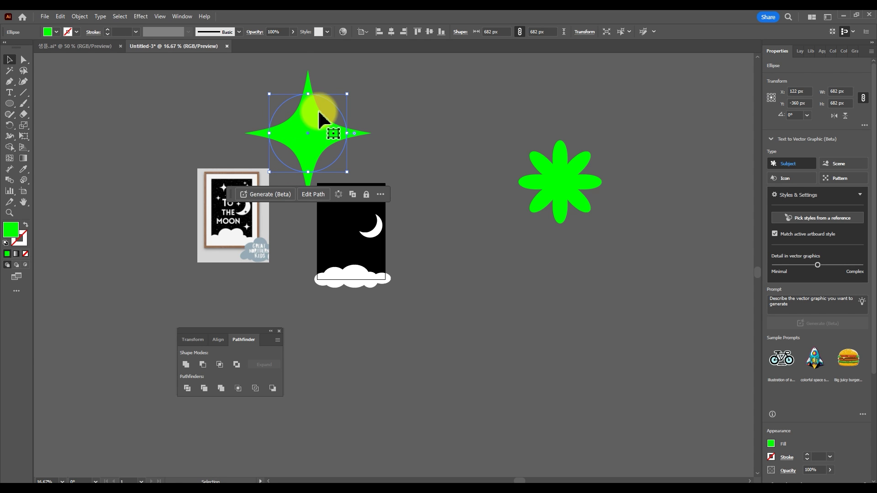
scroll(313, 112, "up", 1)
scroll(342, 162, "down", 1)
left_click_drag(322, 87, 291, 151)
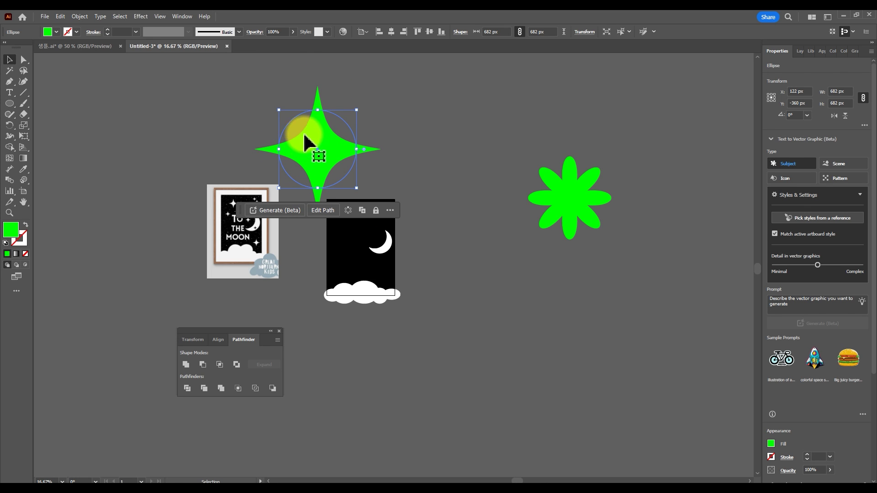
left_click(80, 17)
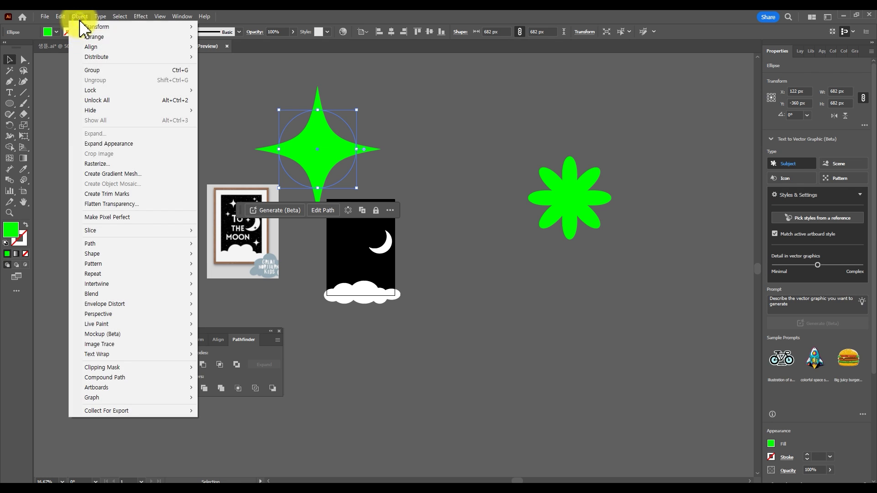
left_click(144, 146)
left_click(221, 127)
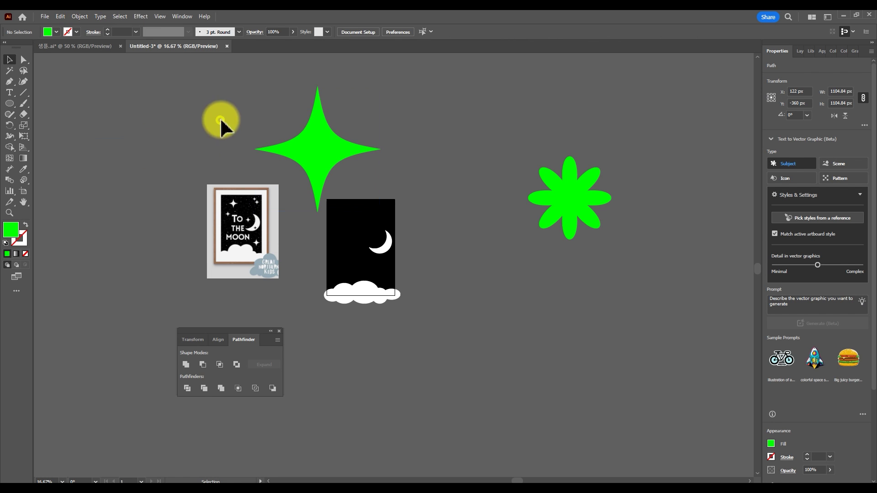
left_click(321, 129)
left_click(333, 118)
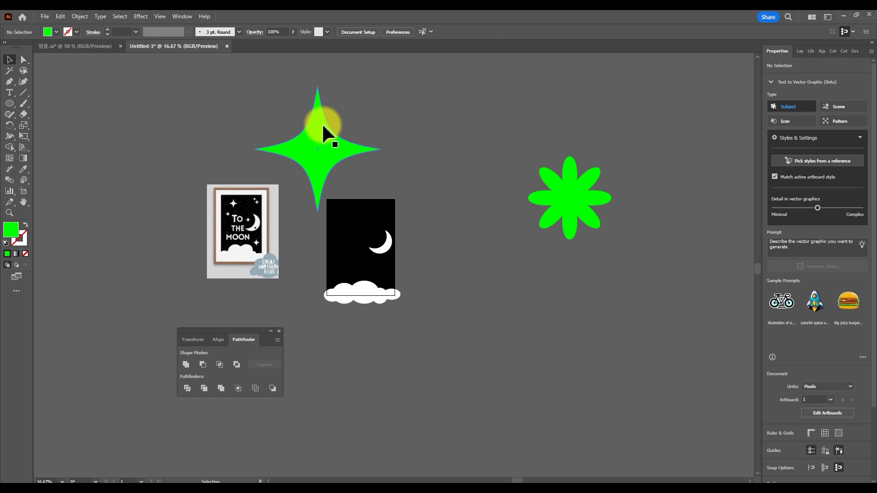
left_click(323, 132)
left_click(416, 163)
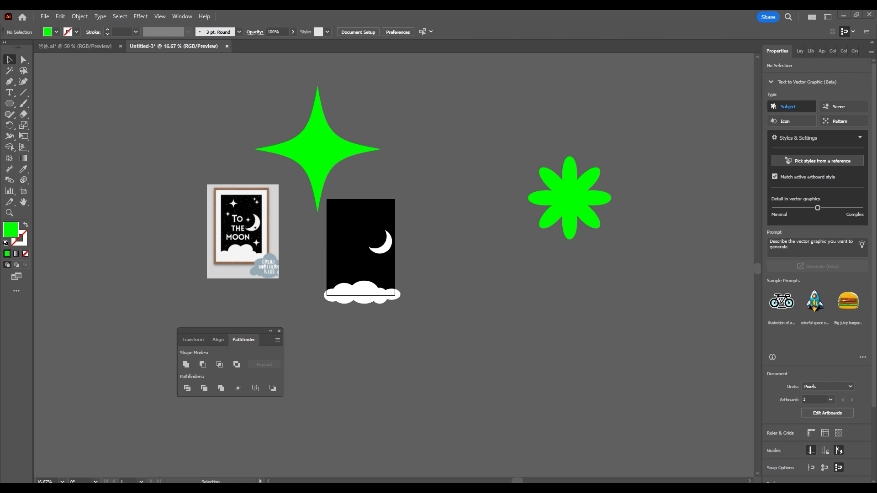
Fill the expanded four-pointed star with white
left_click(329, 160)
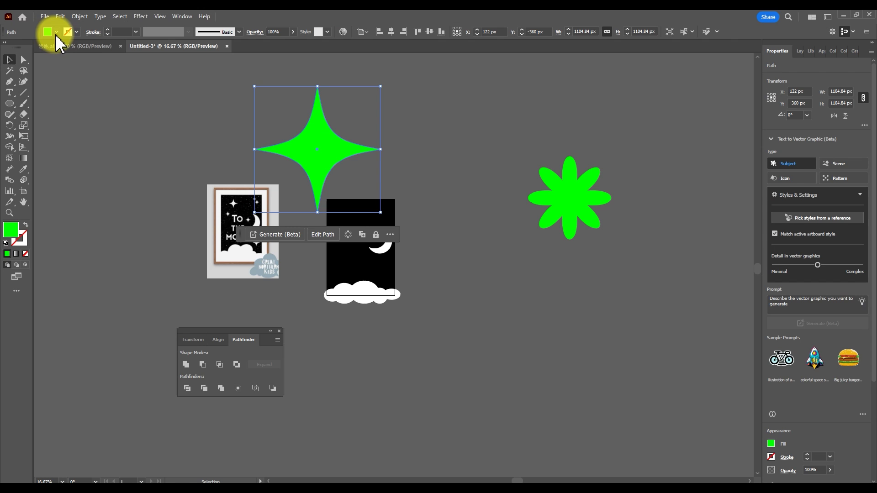
left_click(56, 31)
left_click(19, 48)
scroll(313, 161, "up", 1)
left_click_drag(313, 156, 313, 160)
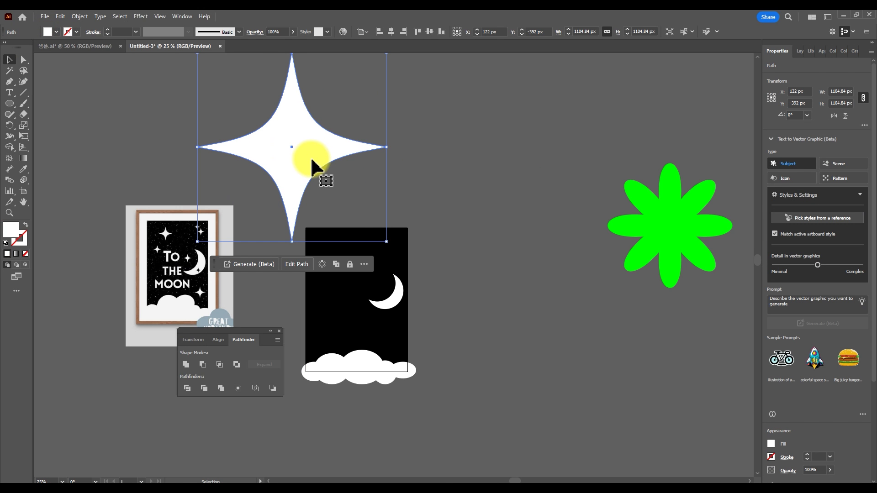
Move the white star over the upper part of the black rectangle and bring it to the front of the stacking order
left_click(349, 280)
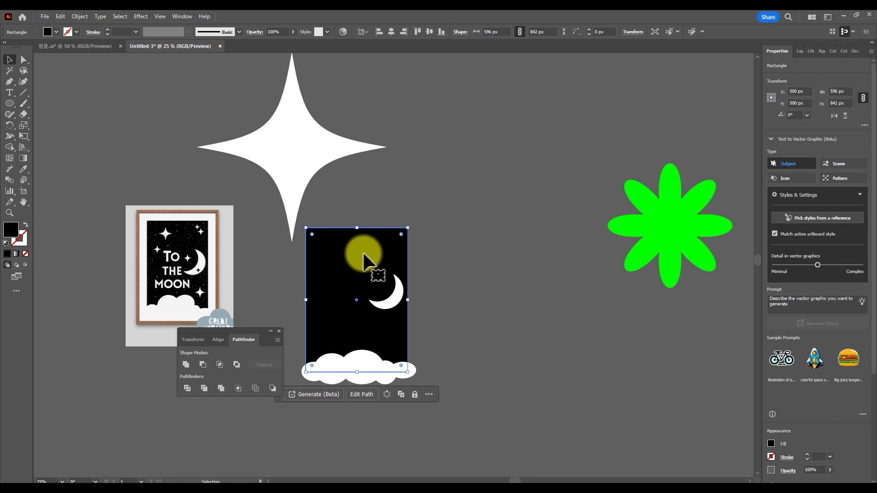
left_click(413, 190)
left_click_drag(300, 142, 355, 203)
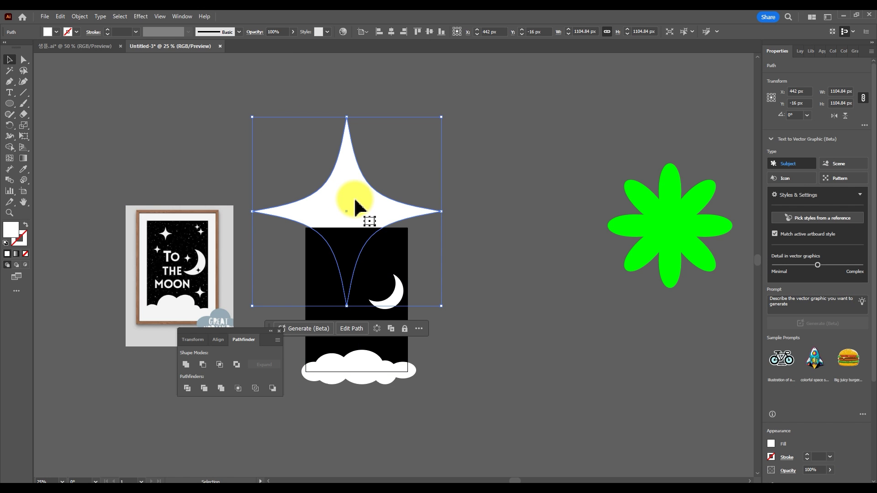
right_click(351, 203)
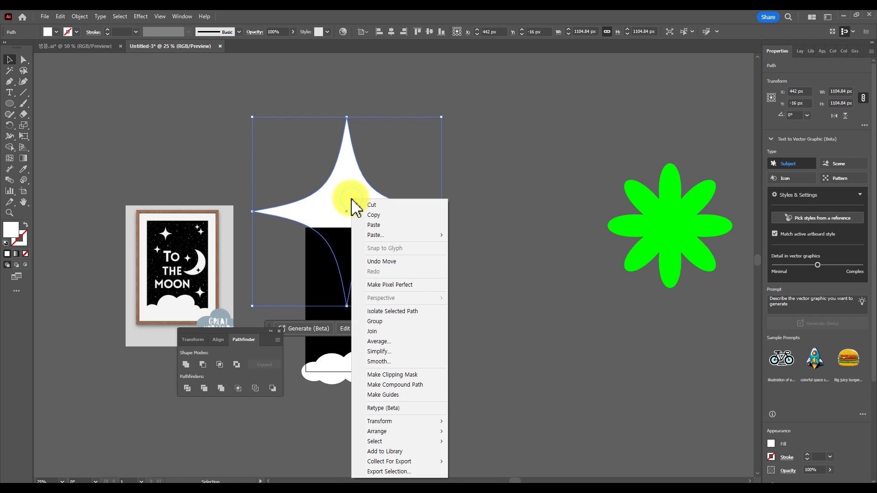
mouse_move(429, 432)
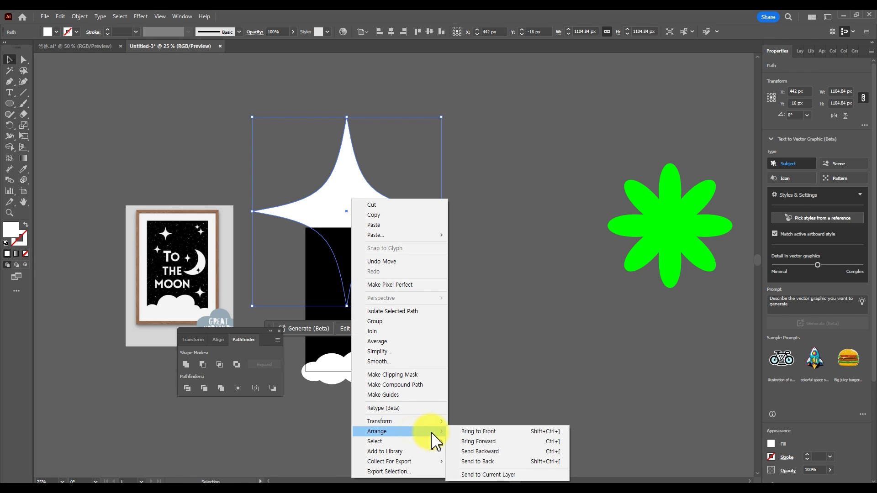
left_click(485, 432)
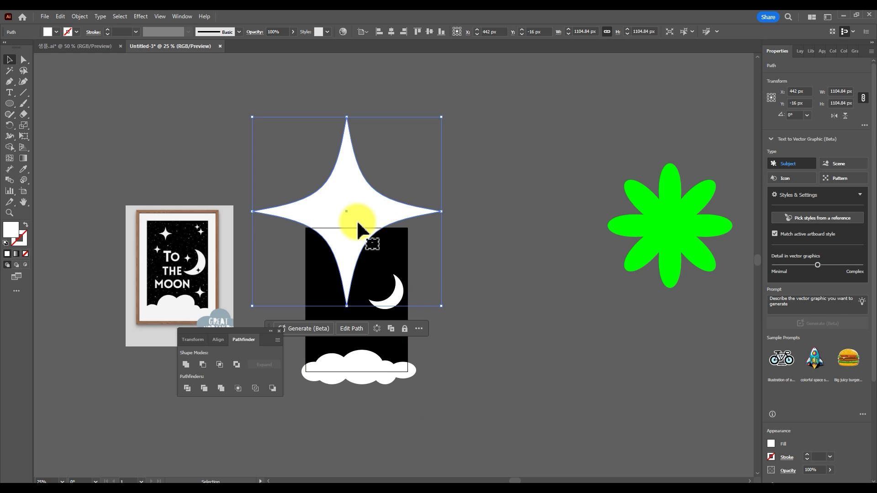
key("ctrl+shift+bracketright")
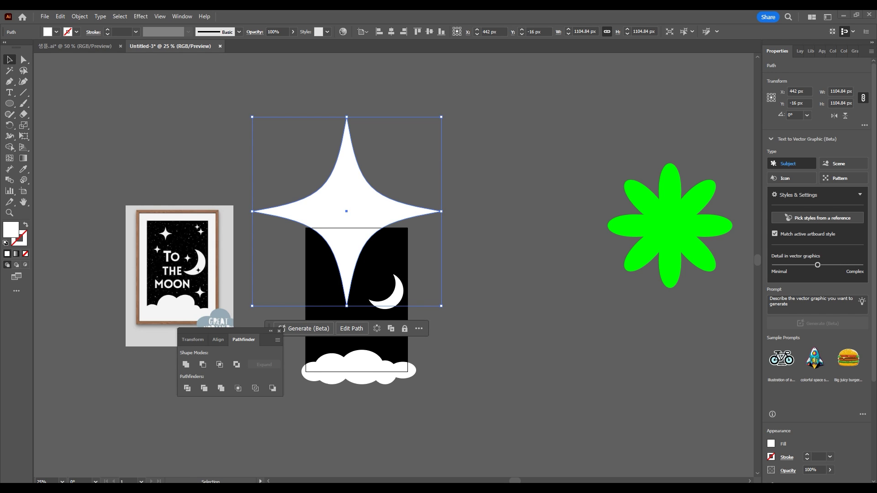
left_click(337, 235)
right_click(339, 209)
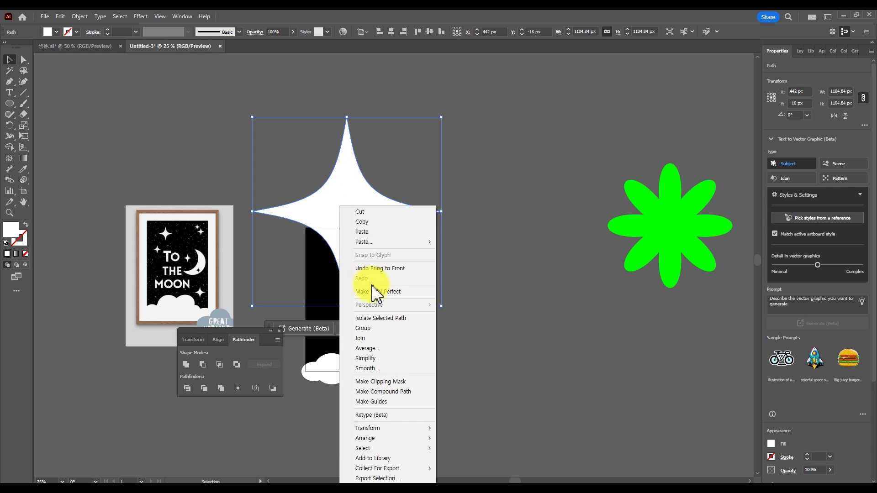
mouse_move(402, 438)
left_click(508, 450)
left_click_drag(340, 200, 345, 232)
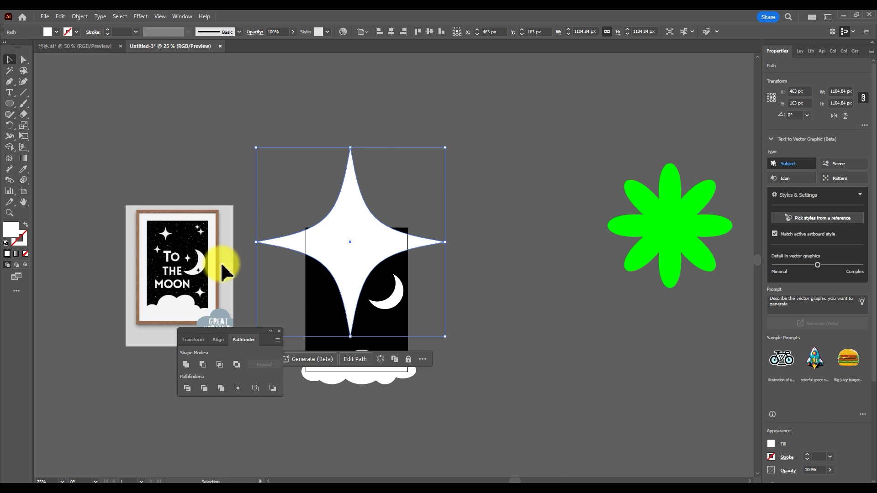
Shrink the white star proportionally to a small star and place it in the upper-left area of the black rectangle, matching the reference
key("shift")
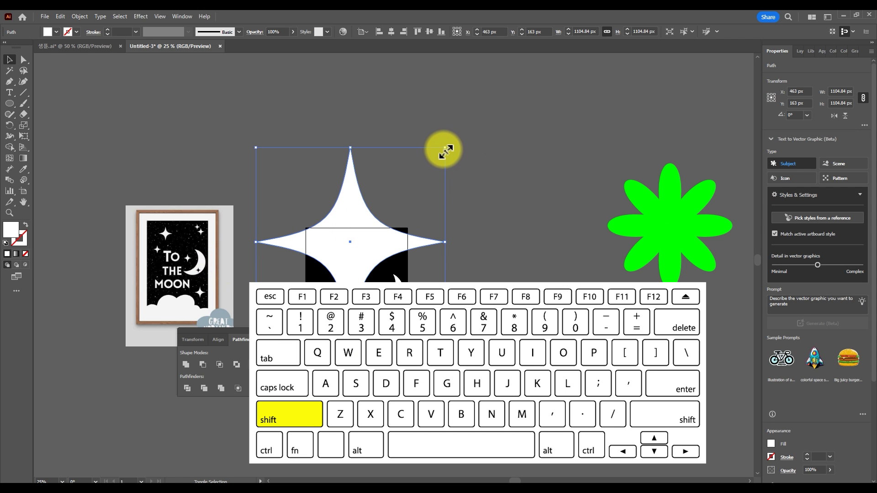
left_click_drag(446, 151, 288, 313)
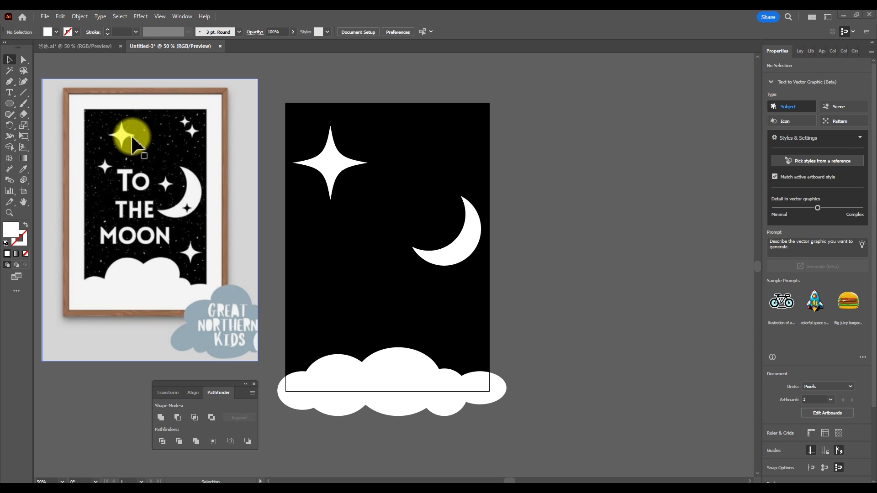
left_click(132, 145)
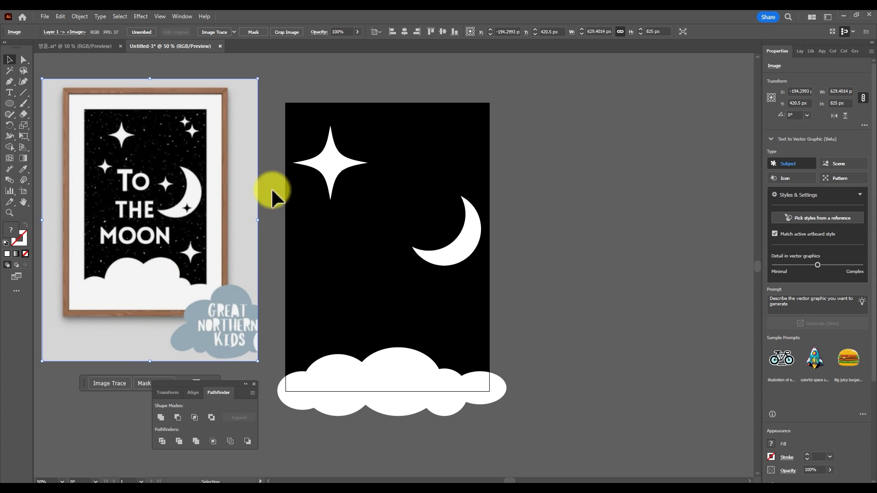
left_click(329, 154)
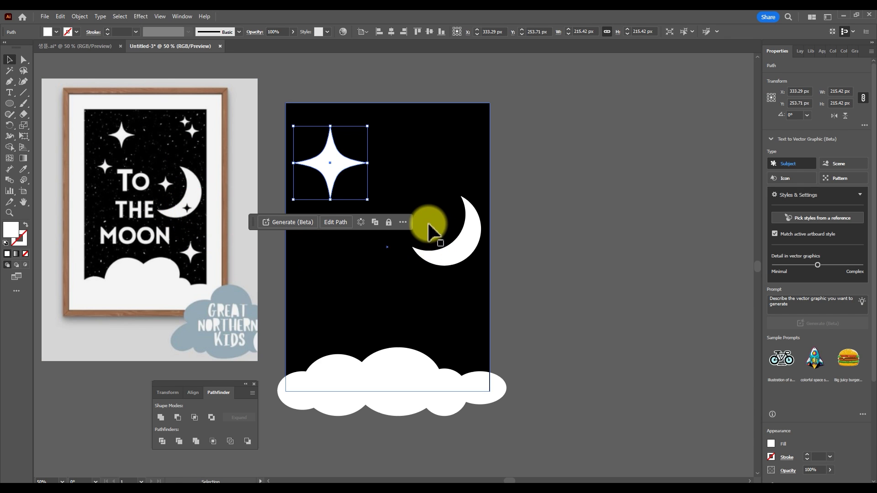
left_click_drag(329, 160, 354, 151)
left_click_drag(390, 117, 379, 133)
left_click(552, 141)
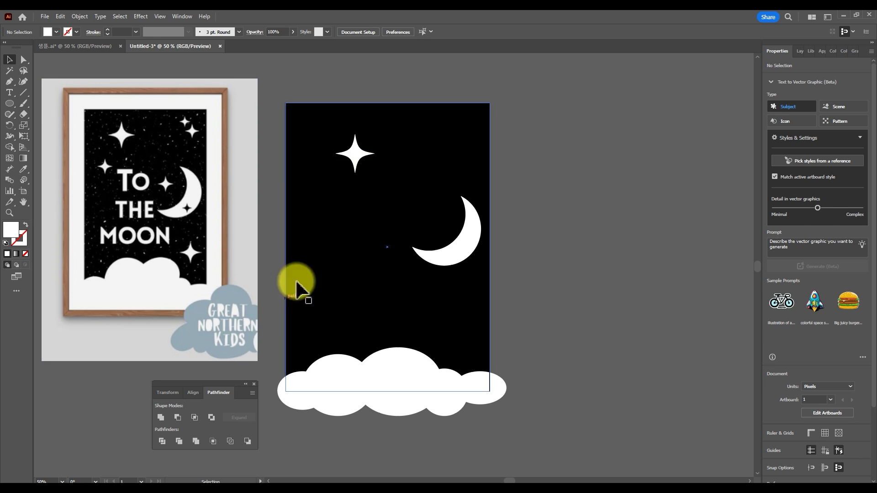
Duplicate the star three times: smaller copies at its lower left and beside the crescent's inner curve, and a medium copy below the crescent
key("alt")
left_click_drag(356, 155, 480, 292)
left_click(297, 169)
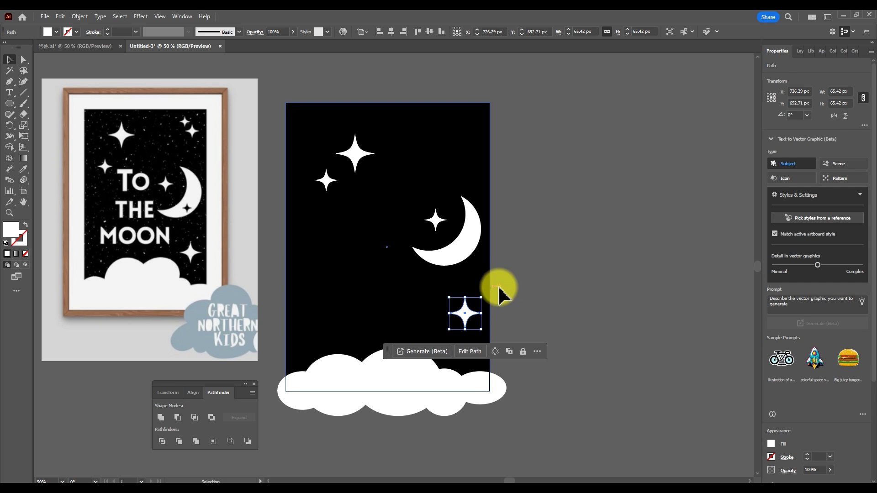
left_click(561, 276)
Copy the small star beside the crescent into the upper-right corner of the black rectangle as a close pair, the outer-left one smaller
left_click_drag(443, 214, 460, 161)
scroll(470, 122, "up", 2)
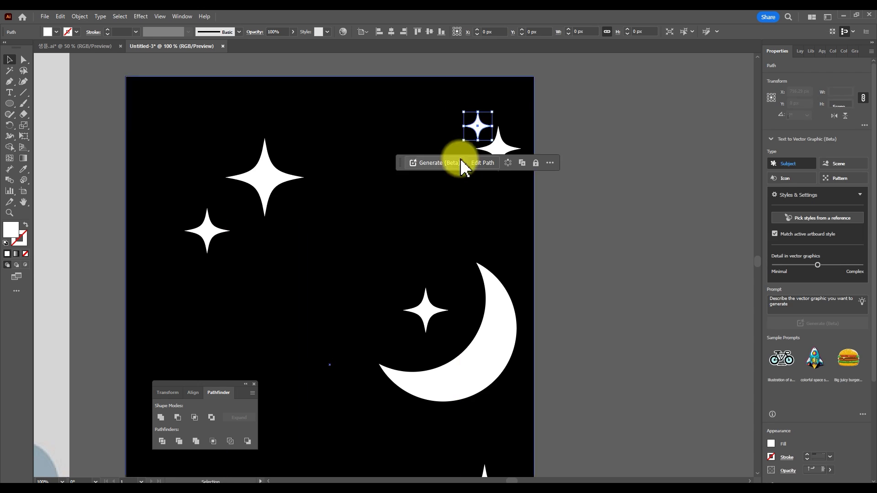
scroll(460, 160, "down", 2)
Place a copy of the small star on the lower part of the crescent, fill it with black and shrink it slightly
left_click(453, 224)
left_click_drag(456, 224, 481, 254)
left_click(51, 32)
left_click(25, 47)
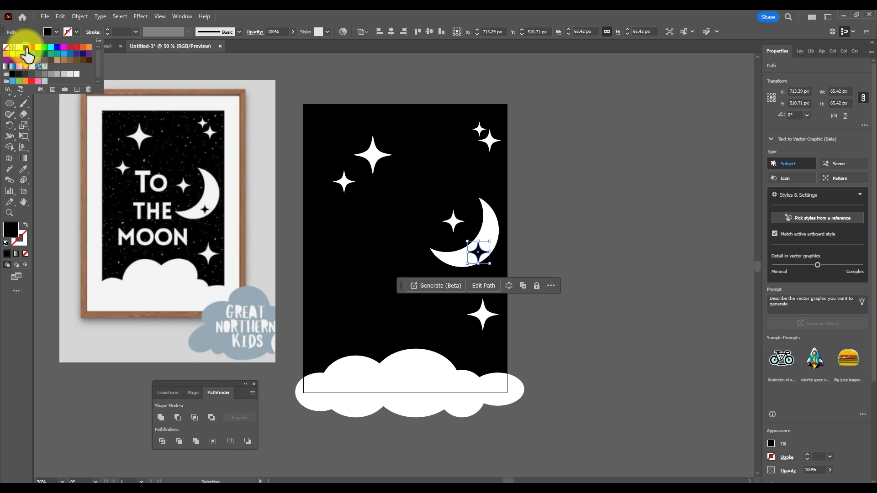
scroll(478, 258, "up", 1)
left_click_drag(494, 238, 479, 252)
left_click(603, 201)
scroll(603, 201, "down", 1)
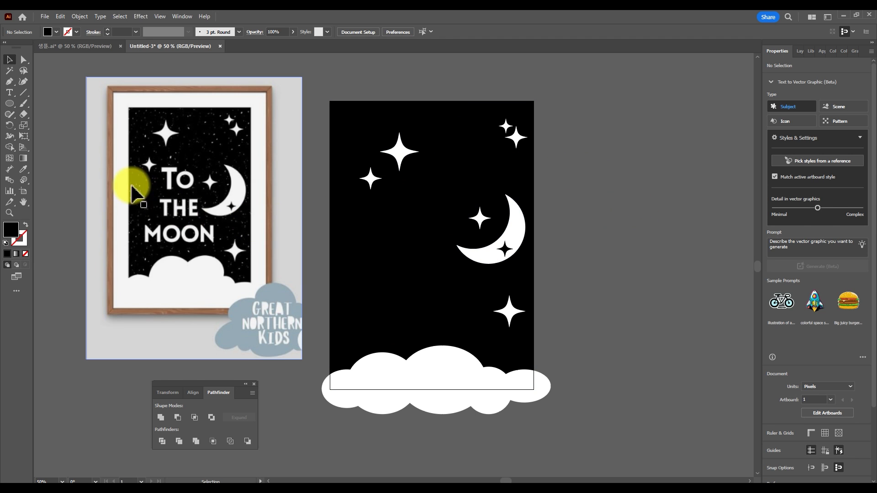
Add the three-line text "To THE MOON" beside the poster's right edge and scale it proportionally to a font size of about 79 px
key("t")
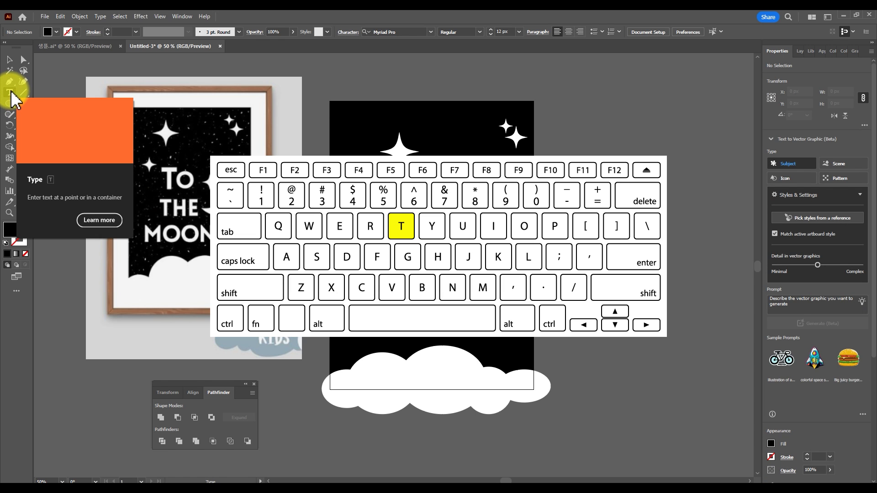
left_click(571, 174)
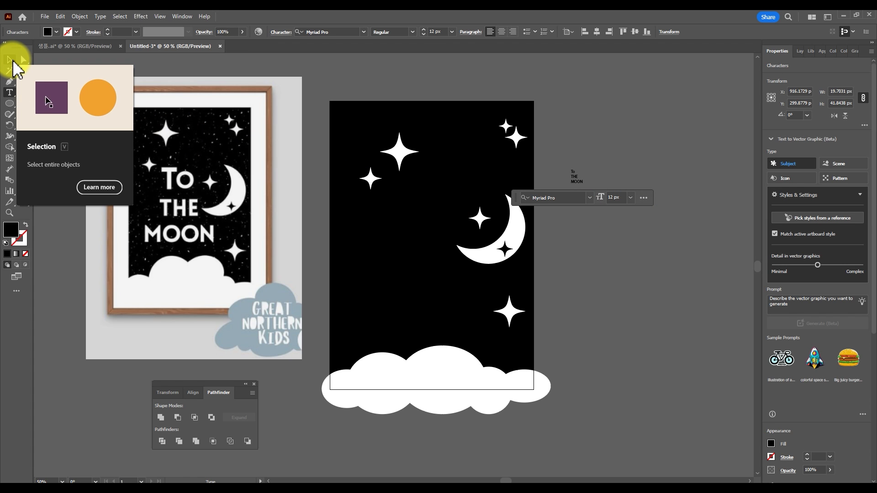
left_click(13, 63)
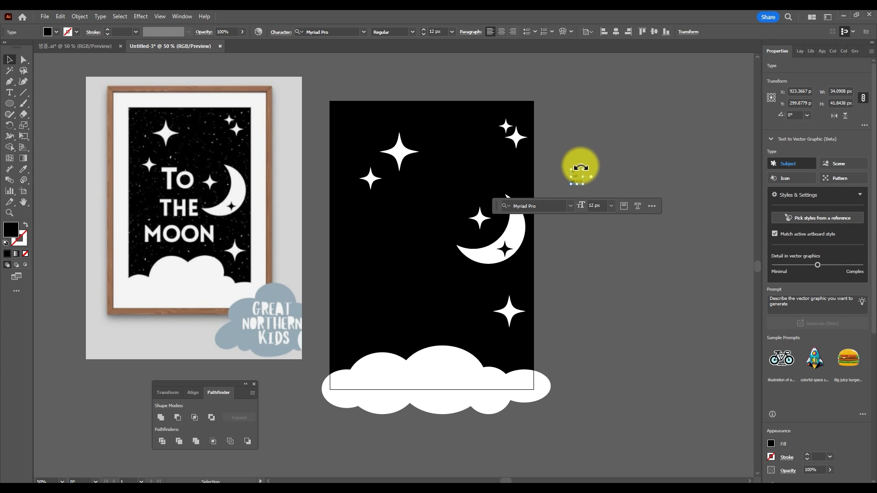
key("shift")
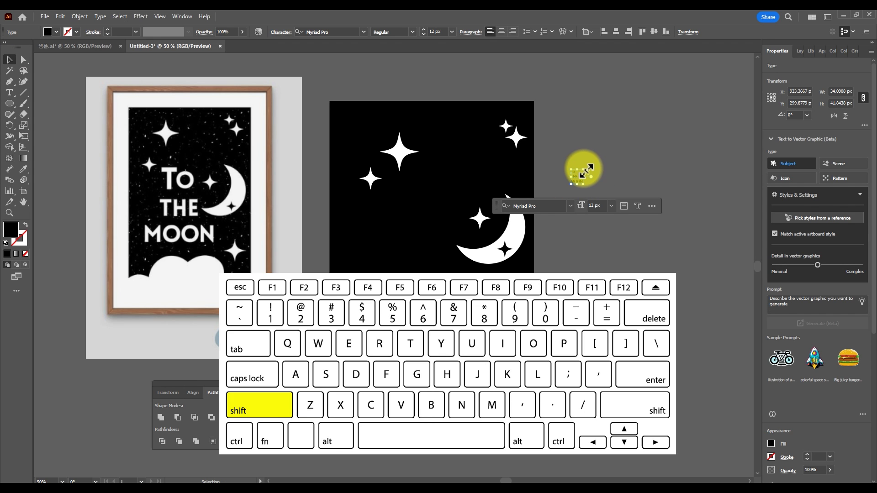
left_click_drag(587, 170, 679, 88)
left_click(610, 154)
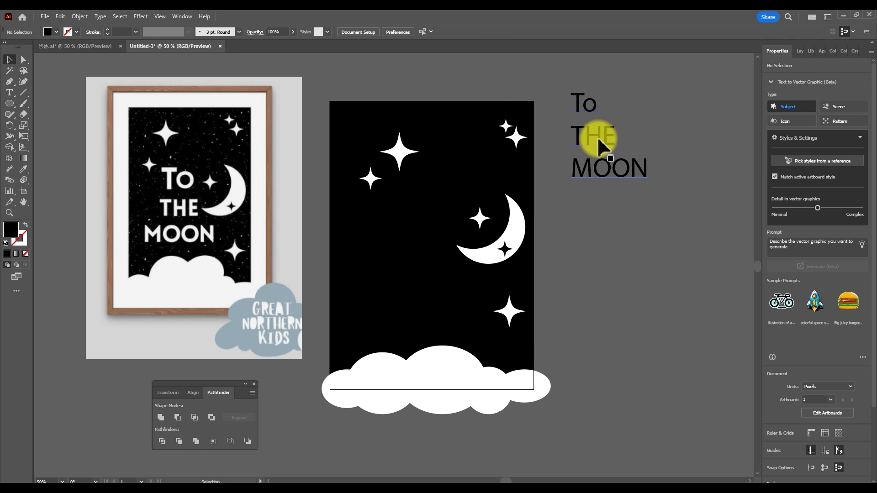
Set the font of the "To THE MOON" text to Berlin Sans FB Demi Bold
left_click_drag(617, 145, 591, 167)
left_click(587, 158)
left_click(365, 32)
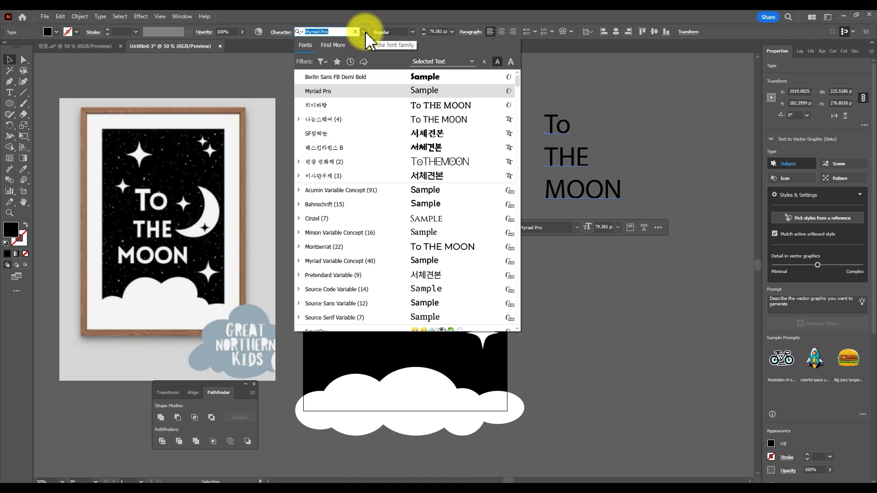
left_click(372, 80)
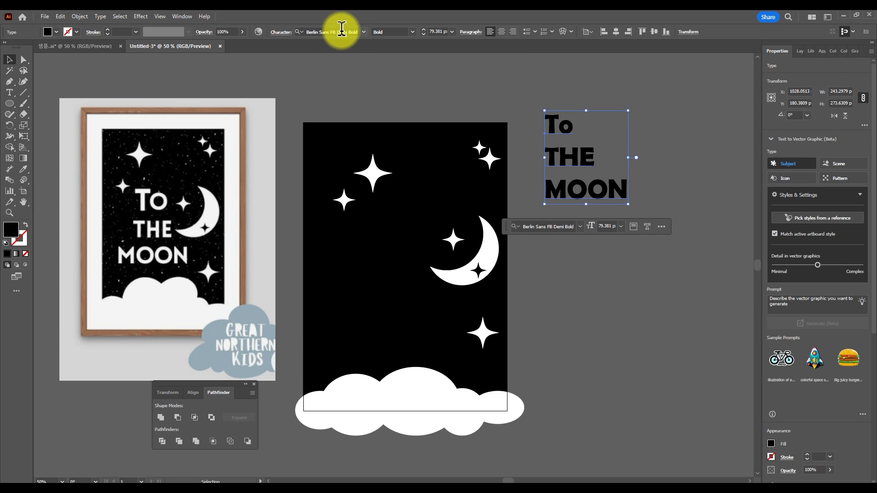
left_click(565, 102)
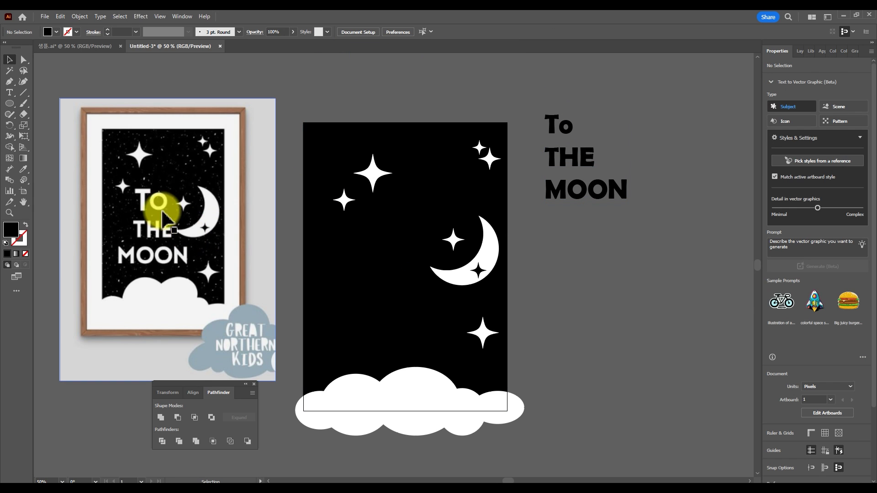
left_click(562, 146)
left_click(460, 82)
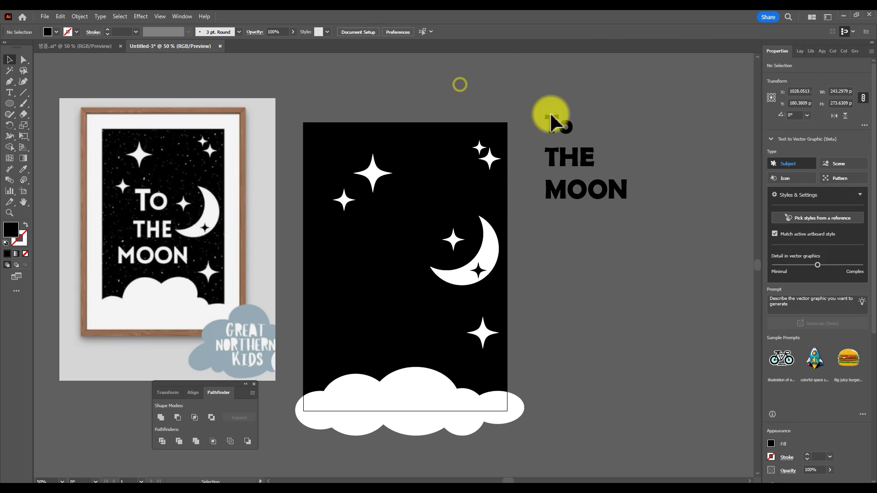
left_click(583, 183)
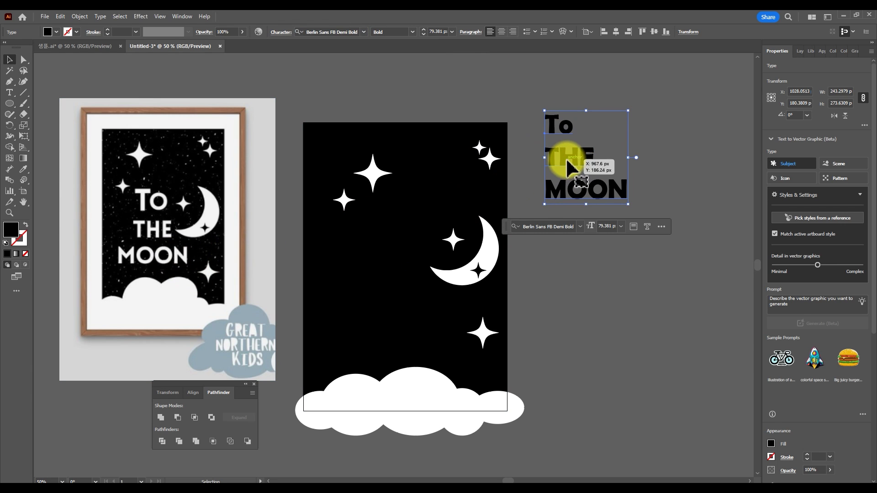
Centre-align the three-line "To THE MOON" text and fill it with white
left_click(502, 33)
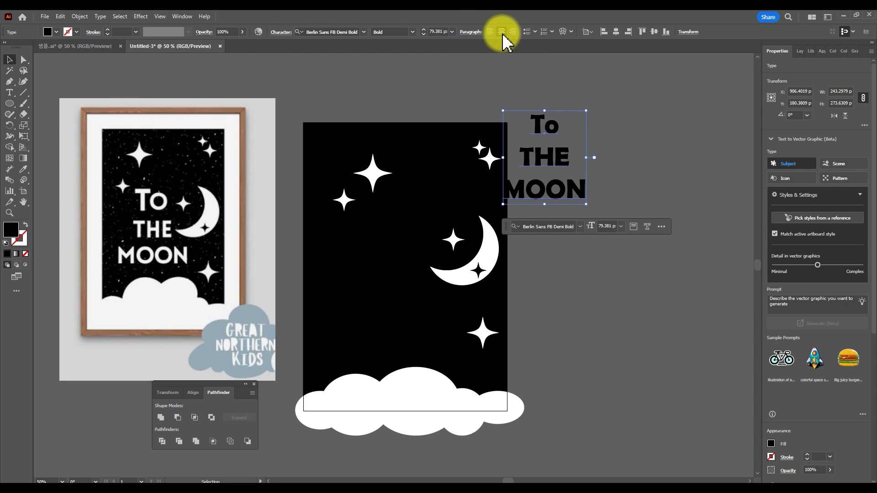
left_click_drag(554, 152, 594, 150)
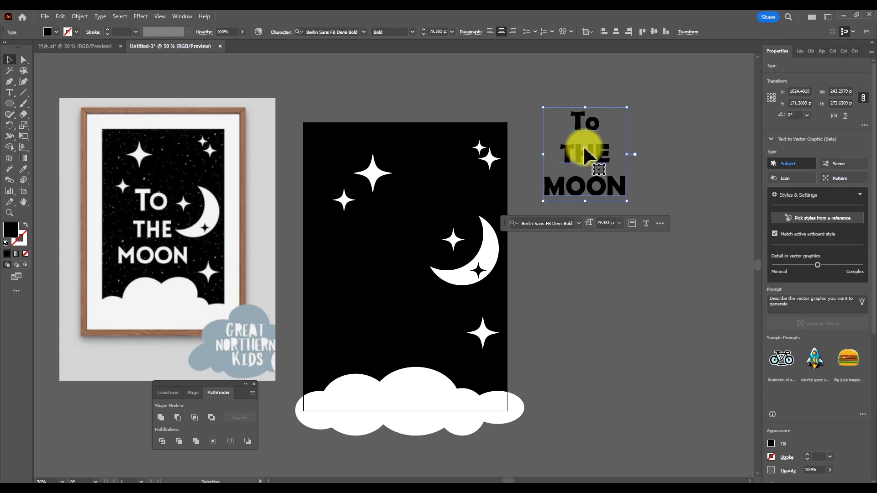
left_click(56, 32)
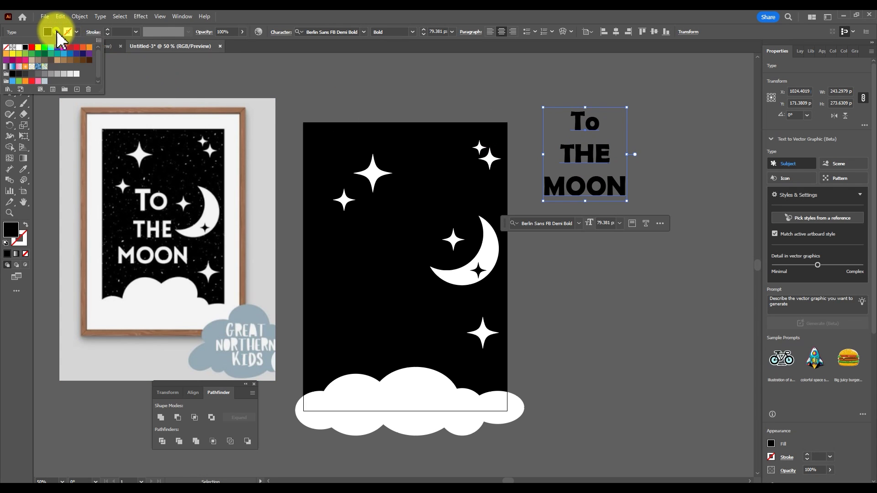
left_click(20, 55)
Place the title text on the black rectangle beside the crescent and enlarge it proportionally to a font size of about 103 px
left_click_drag(587, 154, 370, 276)
left_click_drag(413, 313, 438, 341)
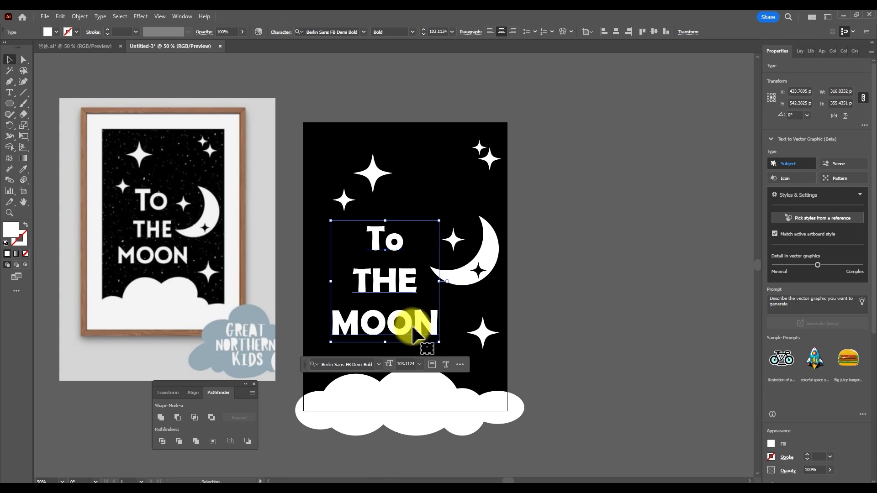
left_click(614, 269)
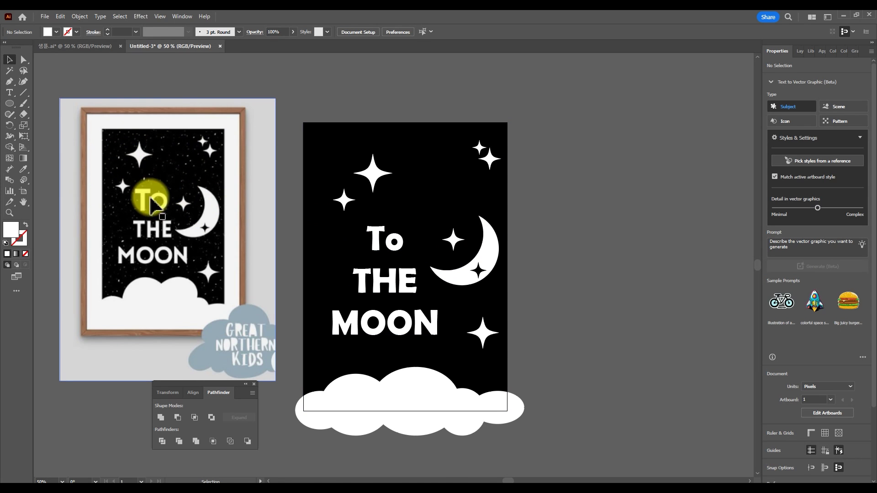
left_click(402, 210)
left_click(568, 220)
left_click(388, 140)
left_click(149, 142)
key("ctrl+shift+a")
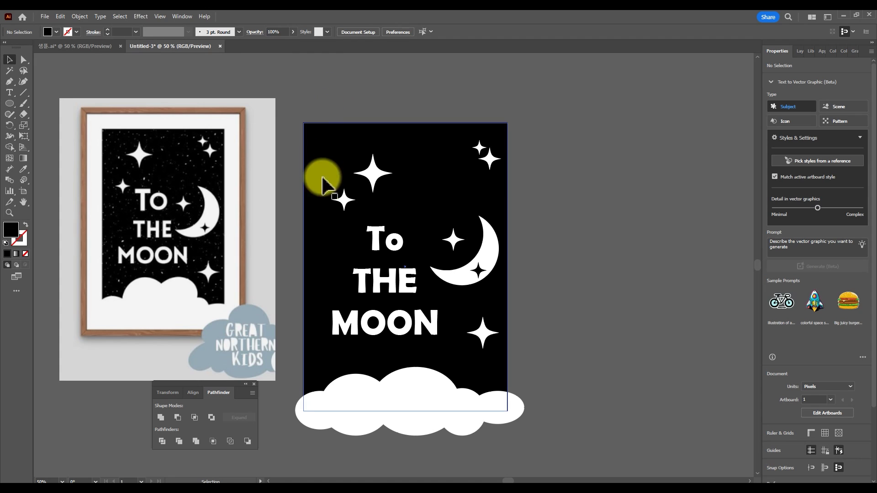
Delete the leftover green shape outside the artboard and move the reference image above and to the right of the poster
scroll(308, 231, "down", 2)
left_click(690, 223)
key("Delete")
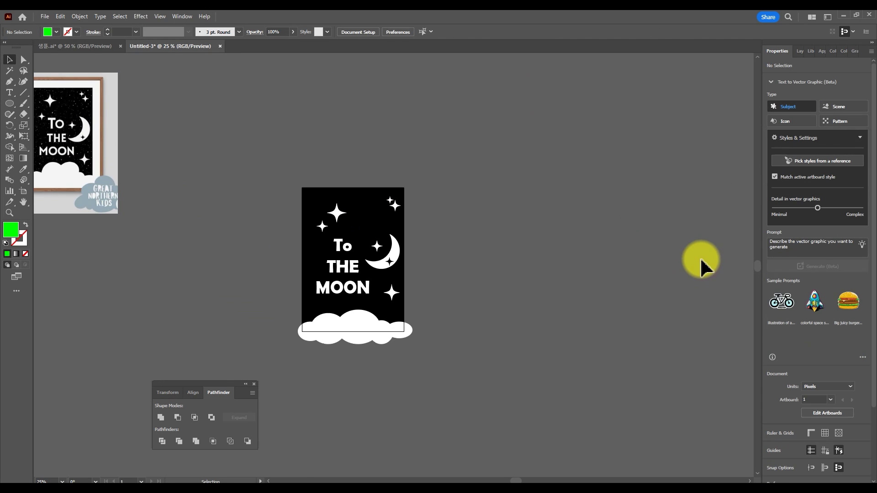
left_click_drag(78, 130, 499, 147)
left_click(108, 292)
Draw a small circle about 21 px wide on the empty canvas left of the poster and fill it with white
key("l")
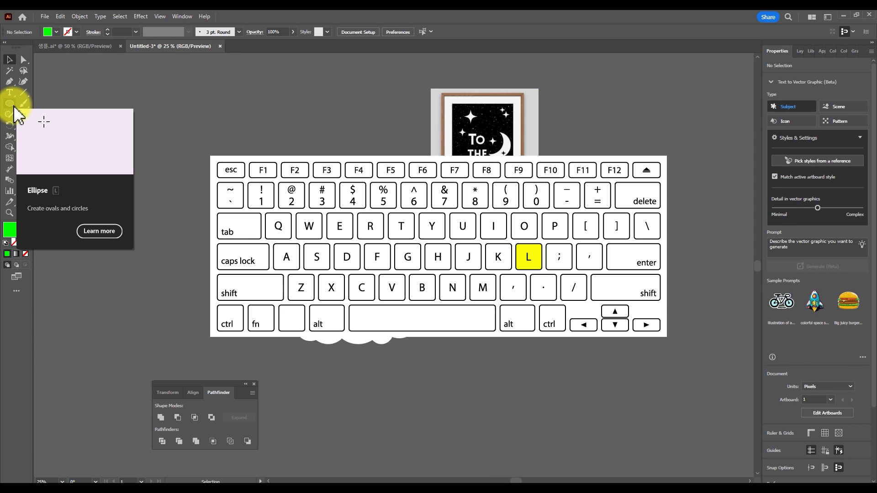
key("ctrl+equal")
key("ctrl+equal")
key("ctrl+equal")
left_click_drag(133, 165, 140, 172)
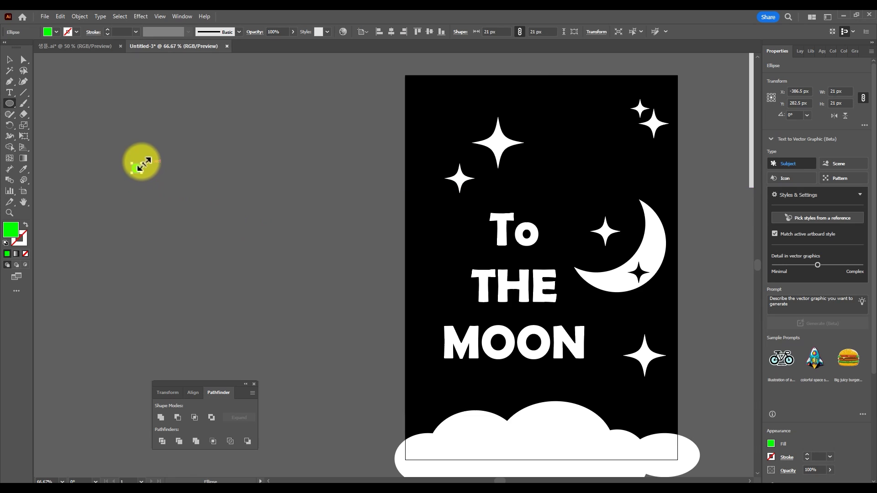
key("ctrl+equal")
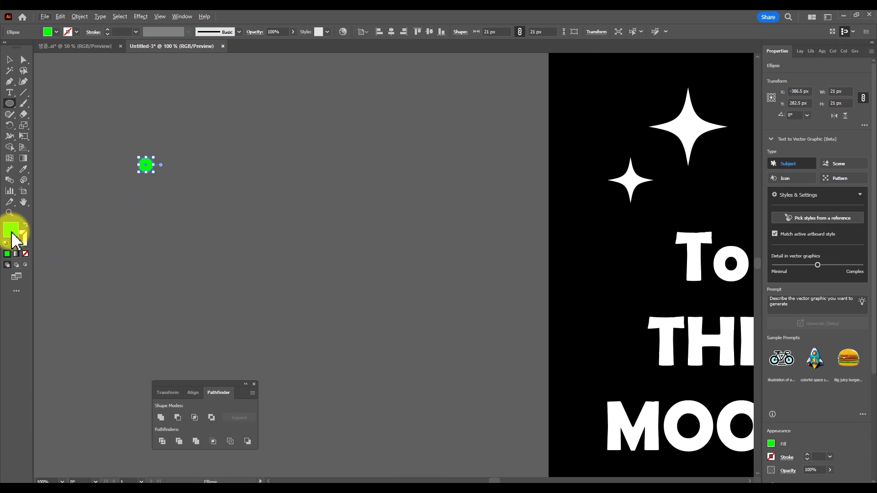
left_click(55, 32)
left_click(19, 47)
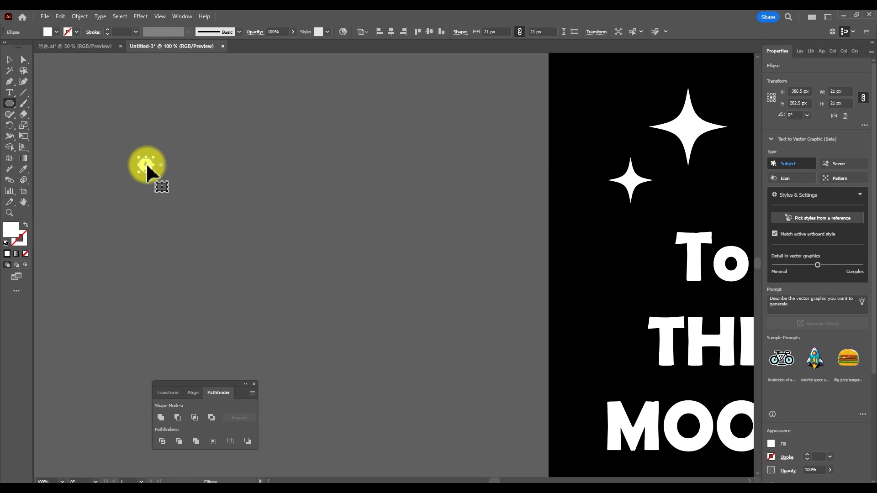
Reduce the white circle's width and height to 5 px
scroll(131, 217, "down", 3)
left_click_drag(486, 104, 427, 188)
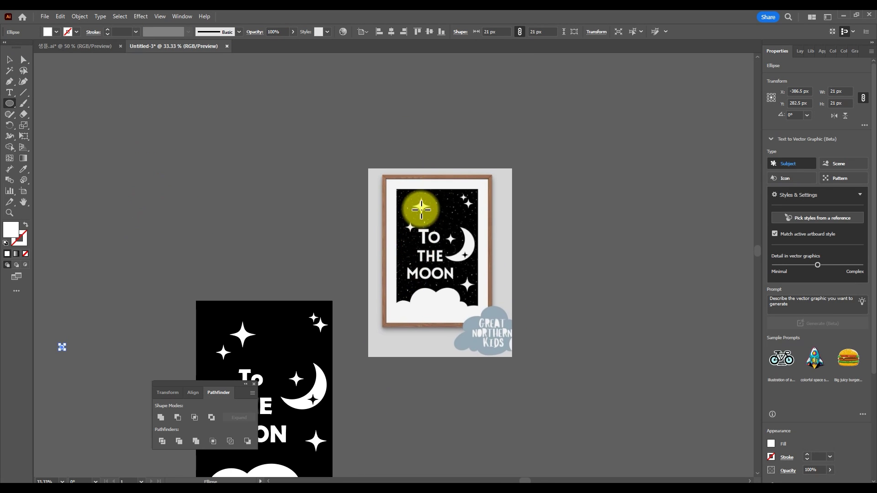
left_click_drag(139, 324, 430, 151)
scroll(431, 150, "up", 2)
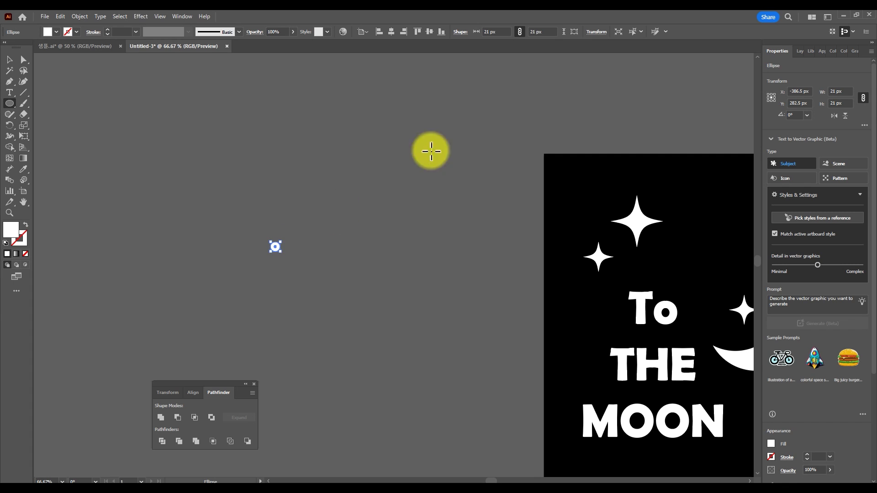
left_click(501, 32)
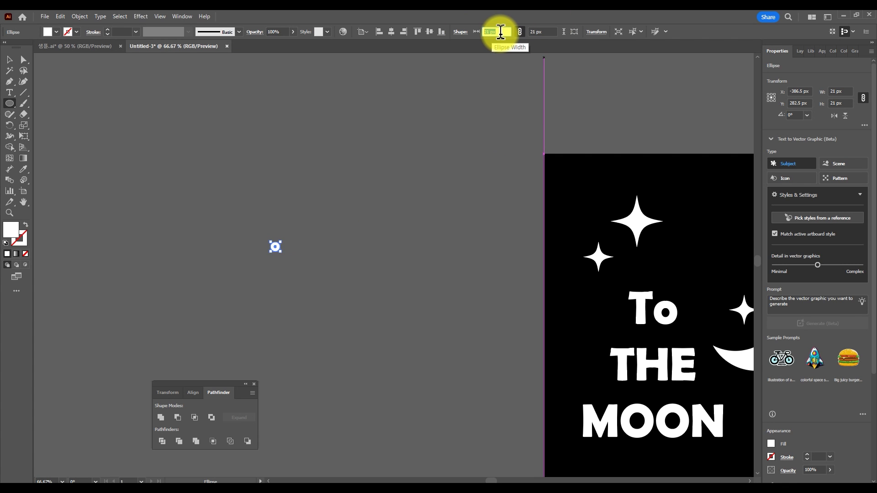
key("v")
left_click(274, 261)
scroll(274, 258, "up", 6)
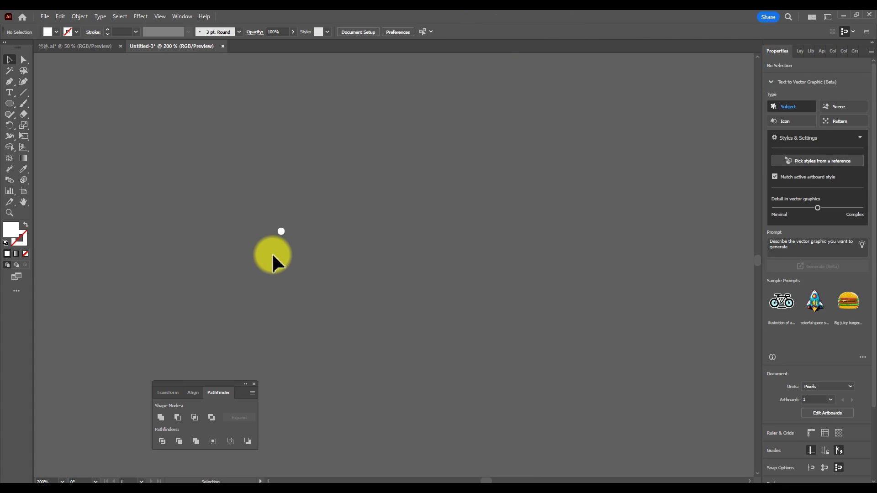
left_click_drag(240, 207, 295, 251)
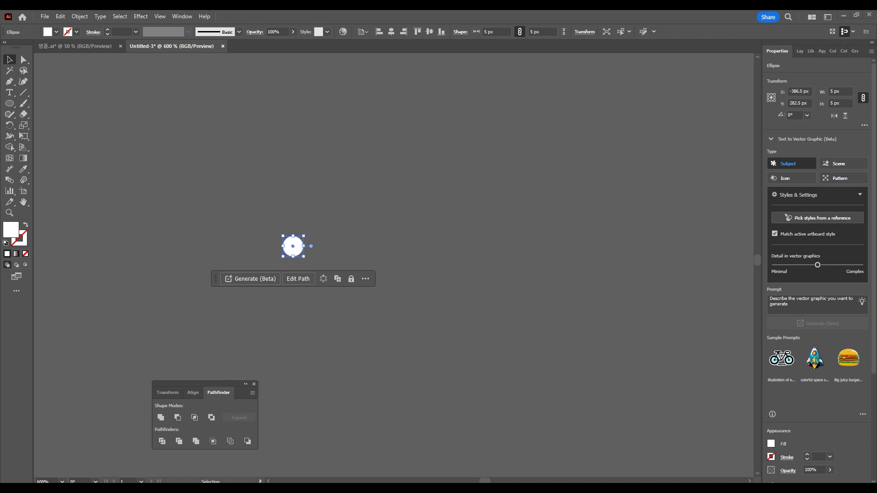
key("ctrl+shift+a")
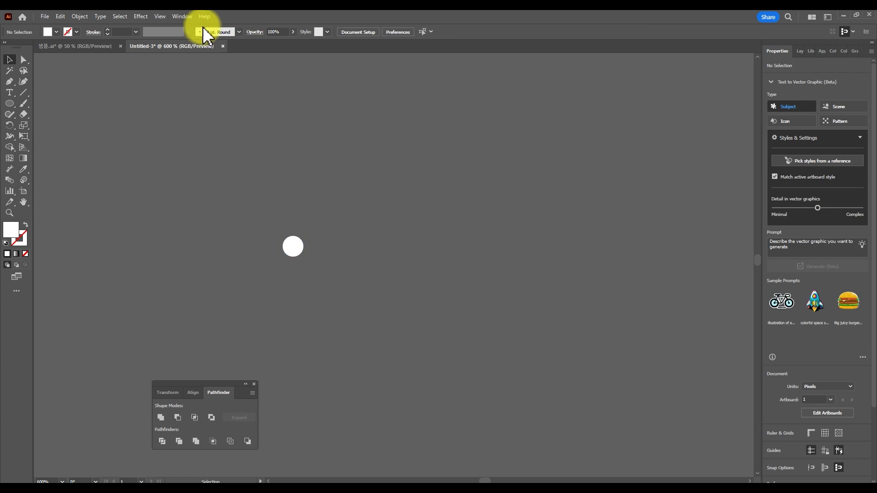
Add the 5 px white circle to the Brushes collection as a new Scatter Brush
left_click(182, 17)
left_click(277, 187)
mouse_move(482, 163)
left_mouse_down()
mouse_move(333, 133)
mouse_move(358, 124)
left_mouse_up()
left_click(293, 254)
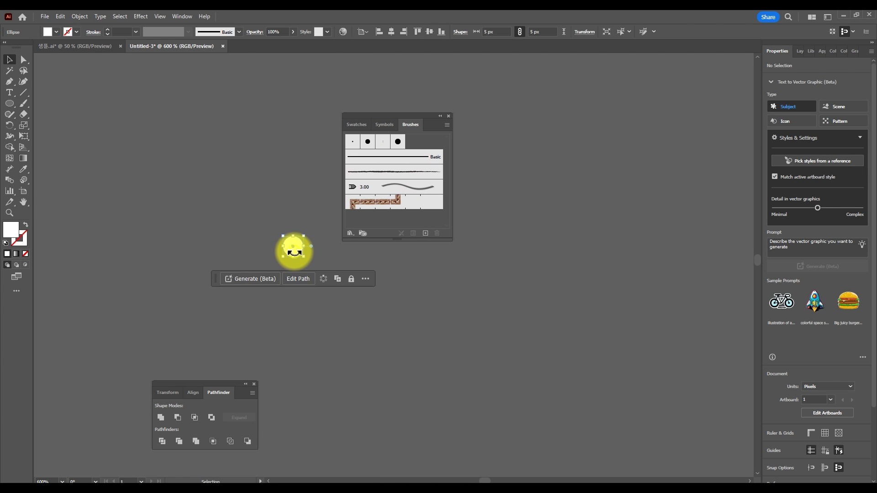
left_click_drag(294, 254, 421, 146)
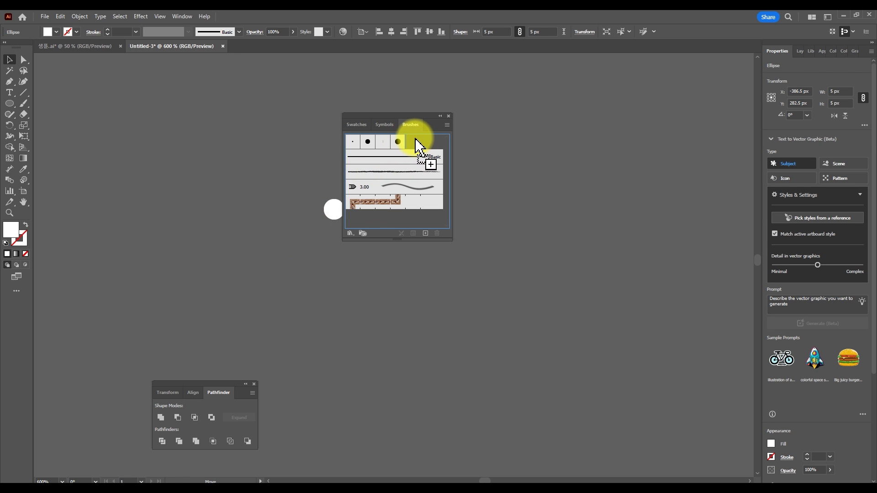
left_click_drag(414, 143, 413, 139)
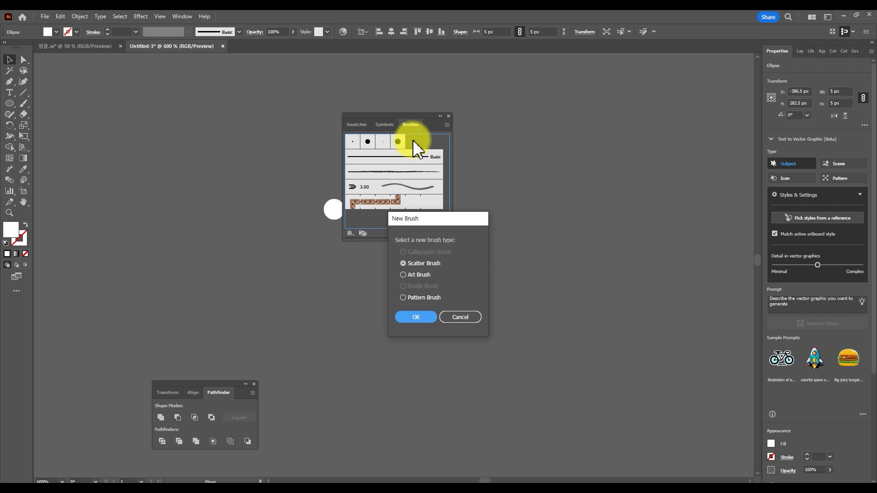
mouse_move(417, 219)
left_mouse_down()
mouse_move(236, 151)
mouse_move(252, 150)
left_mouse_up()
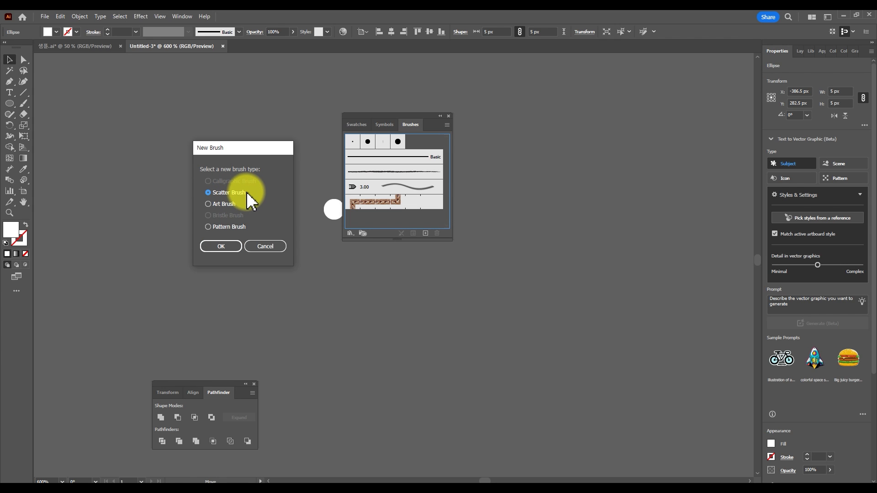
left_click(228, 246)
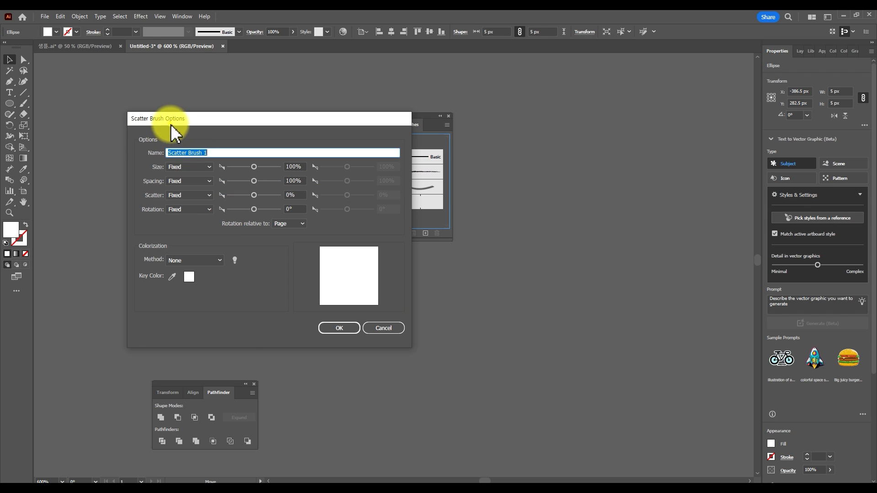
Set the scatter brush's Size, Spacing, Scatter and Rotation all to Random
left_click_drag(185, 119, 146, 120)
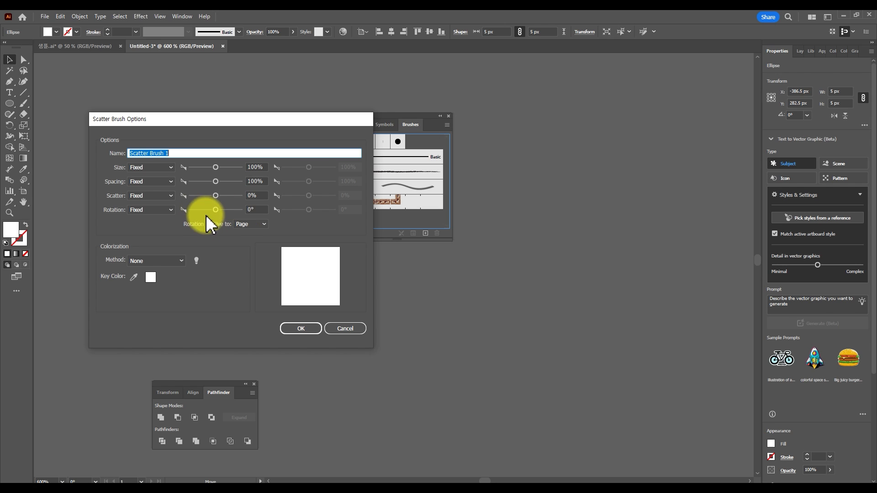
left_click(156, 169)
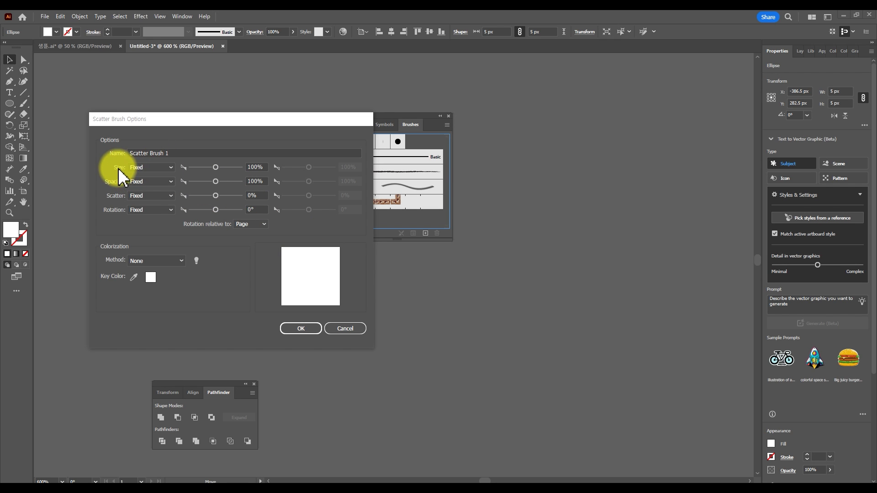
left_click(156, 169)
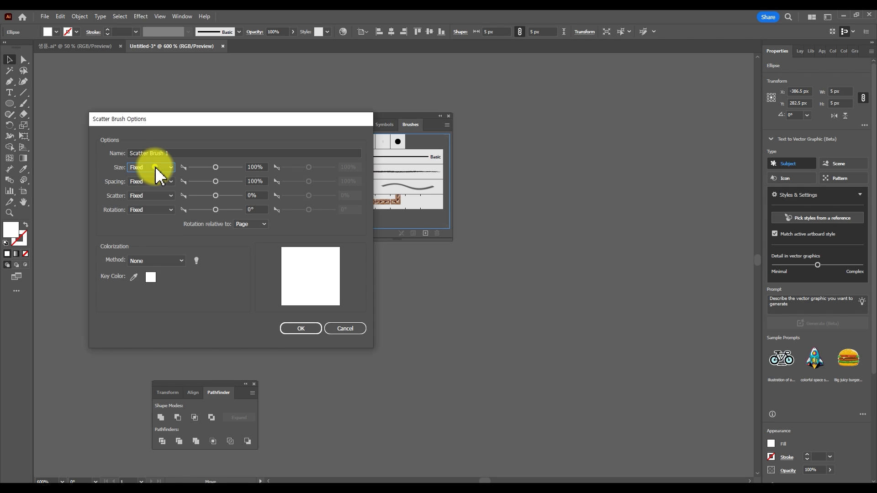
left_click(153, 187)
left_click(156, 181)
left_click(159, 205)
scroll(156, 197, "down", 1)
scroll(157, 208, "down", 1)
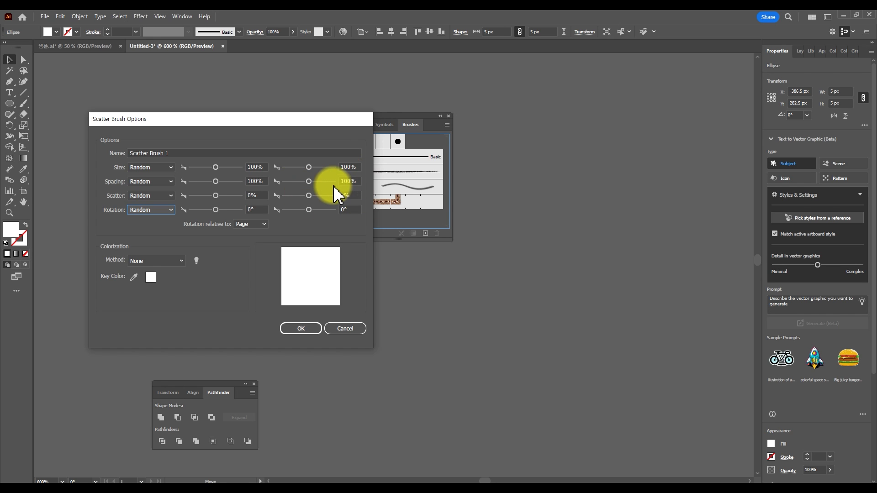
Set the scatter brush's size range to 3%–8% and its spacing range to 300%–450%
double_click(264, 167)
type("3")
key("Tab")
type("8")
key("shift+Tab")
key("Tab")
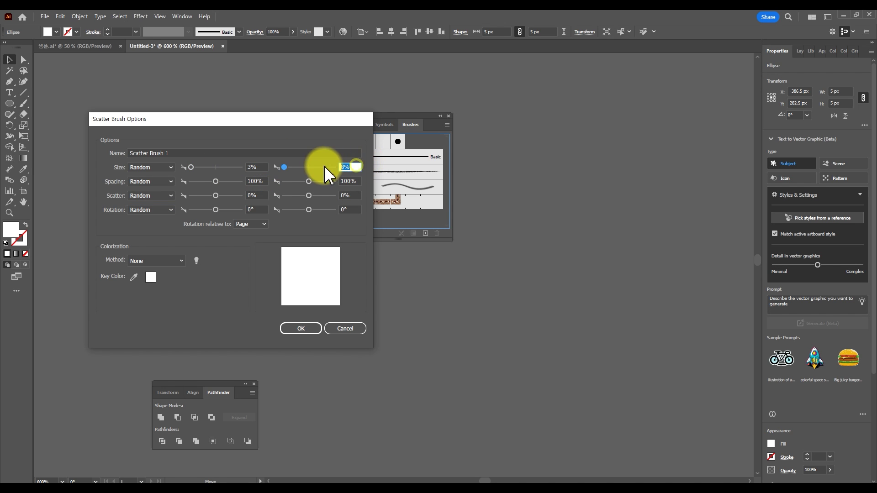
double_click(267, 183)
type("300")
key("Tab")
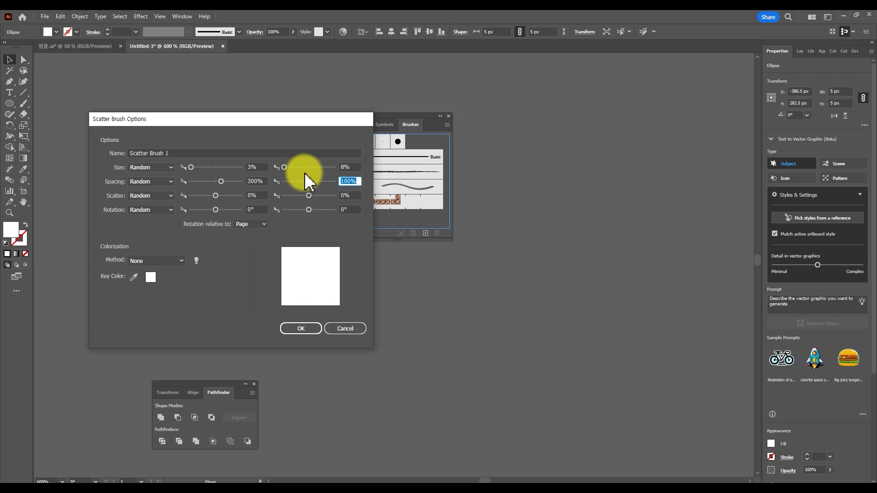
type("4")
Set the brush's scatter range to 650%–700%, keep both rotation values at 0° and create the brush
double_click(252, 196)
type("650")
key("Tab")
type("7")
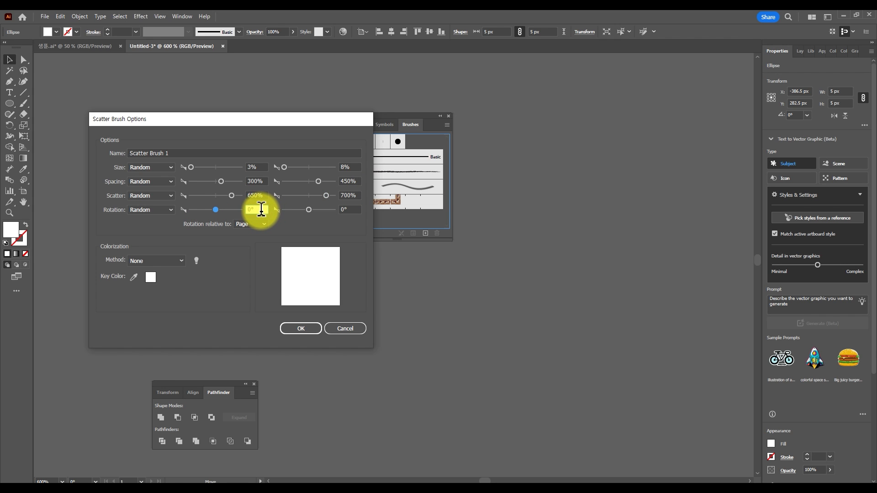
left_click(348, 209)
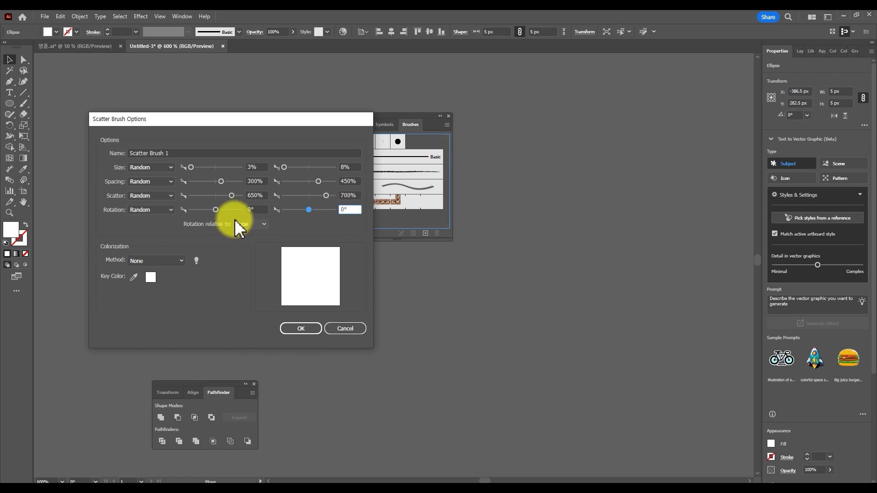
left_click(309, 329)
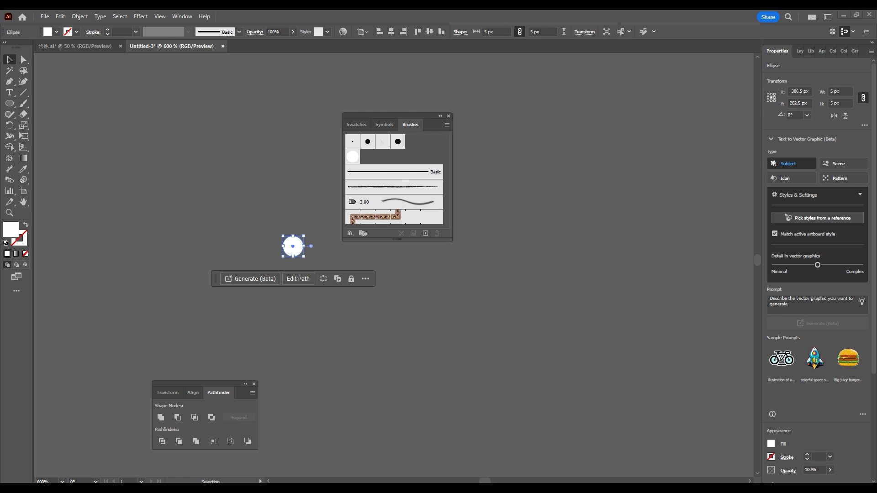
Paint freehand strokes with the new white-dot scatter brush across the black rectangle to sprinkle tiny stars over the night sky
key("b")
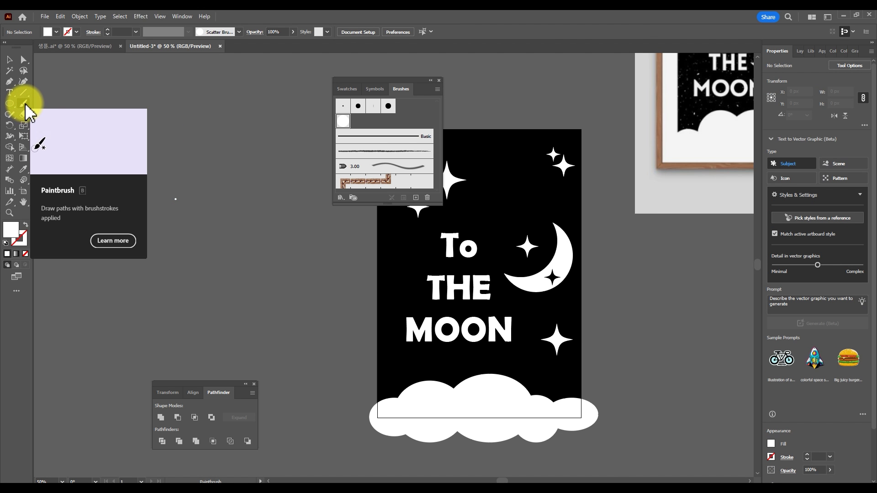
left_click(343, 121)
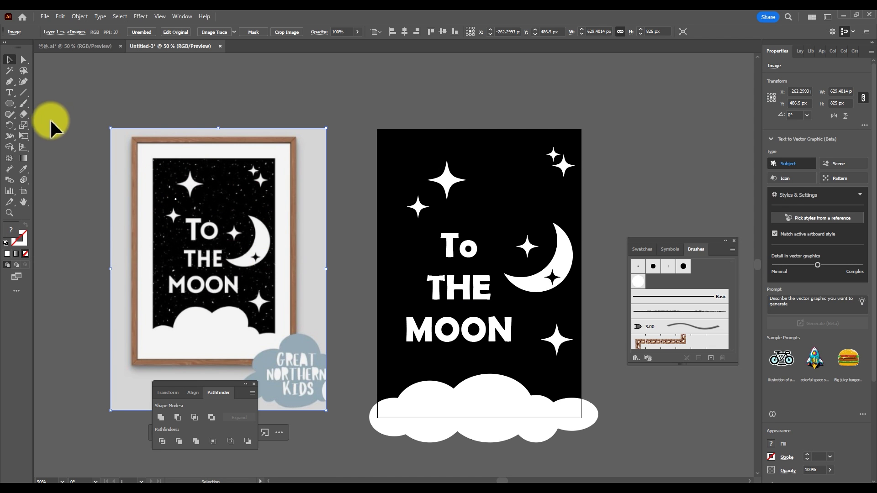
mouse_move(417, 157)
left_mouse_down()
mouse_move(452, 122)
mouse_move(437, 126)
mouse_move(425, 156)
mouse_move(521, 176)
mouse_move(478, 241)
mouse_move(455, 164)
mouse_move(368, 184)
mouse_move(341, 155)
mouse_move(449, 135)
mouse_move(407, 194)
mouse_move(455, 209)
mouse_move(443, 259)
mouse_move(387, 277)
left_mouse_up()
mouse_move(410, 307)
left_mouse_down()
mouse_move(581, 372)
mouse_move(480, 239)
mouse_move(419, 257)
mouse_move(368, 375)
mouse_move(548, 245)
mouse_move(454, 104)
mouse_move(521, 271)
mouse_move(593, 199)
mouse_move(544, 313)
mouse_move(444, 259)
mouse_move(480, 186)
mouse_move(470, 143)
mouse_move(484, 133)
mouse_move(555, 177)
mouse_move(462, 203)
mouse_move(427, 247)
mouse_move(388, 215)
mouse_move(488, 172)
mouse_move(423, 356)
mouse_move(579, 366)
mouse_move(596, 347)
mouse_move(386, 180)
left_mouse_up()
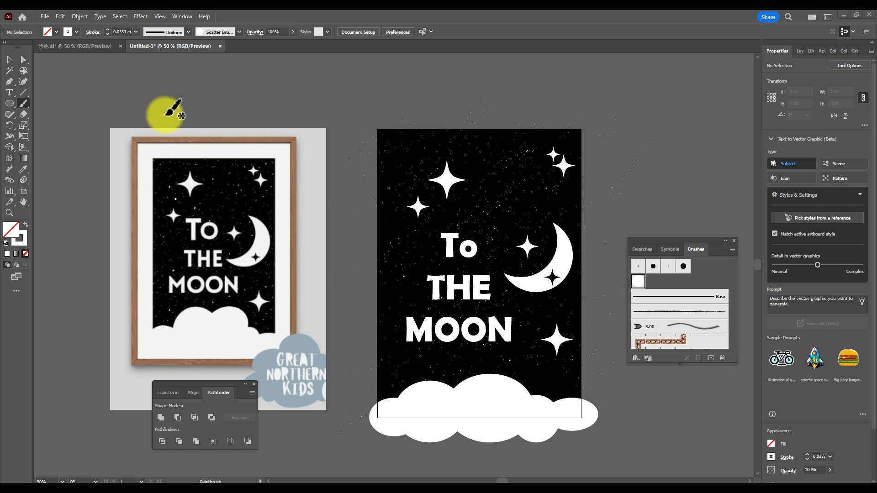
left_click(10, 60)
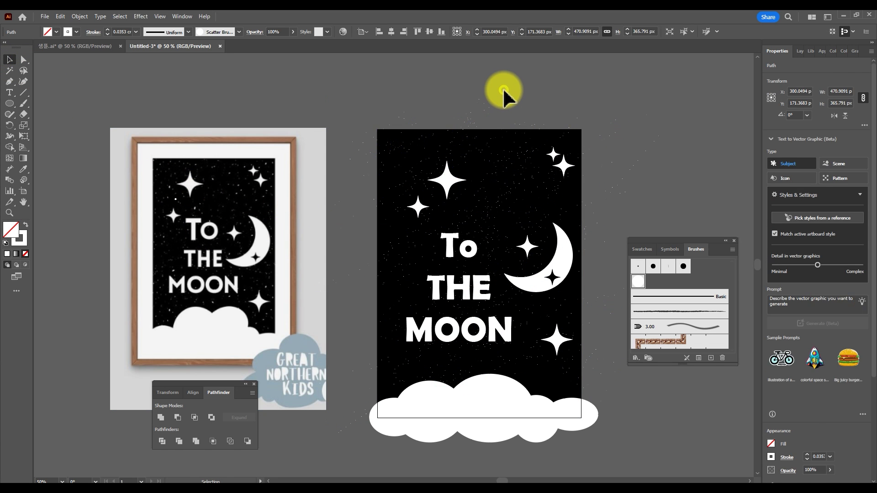
Move the reference image slightly up and to the left, farther away from the artboard
left_click(461, 418)
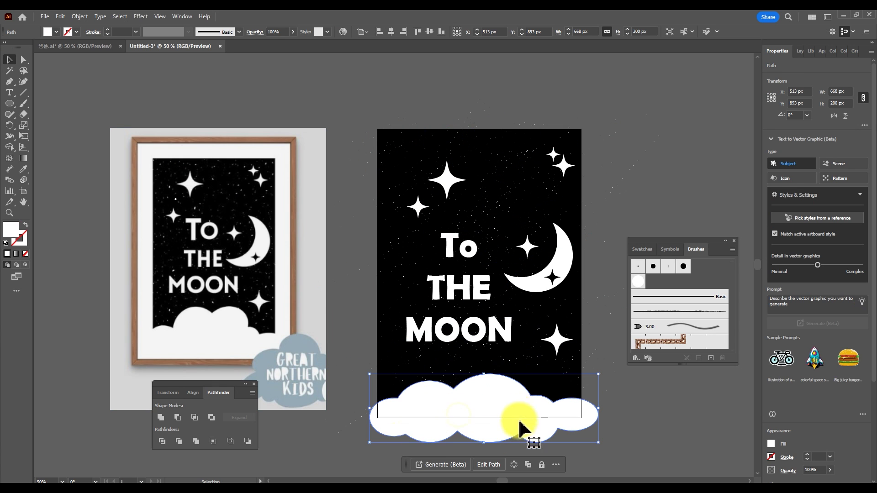
left_click(598, 203)
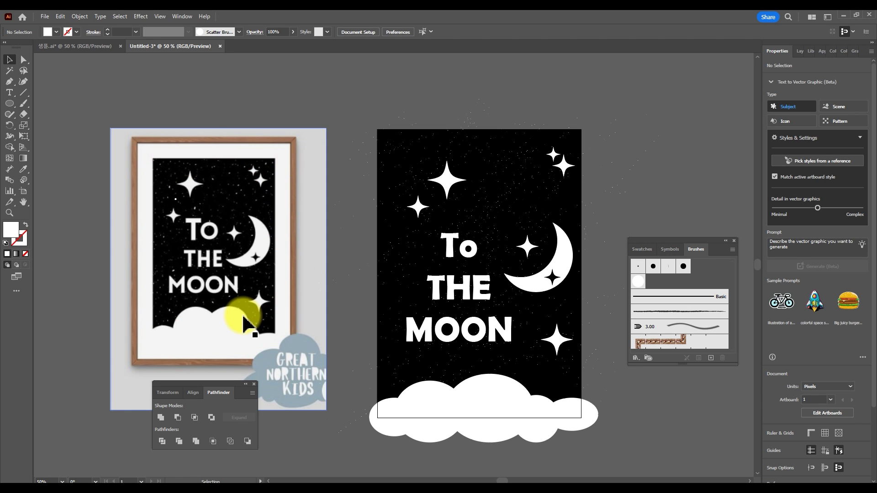
left_click(254, 331)
left_click(335, 224)
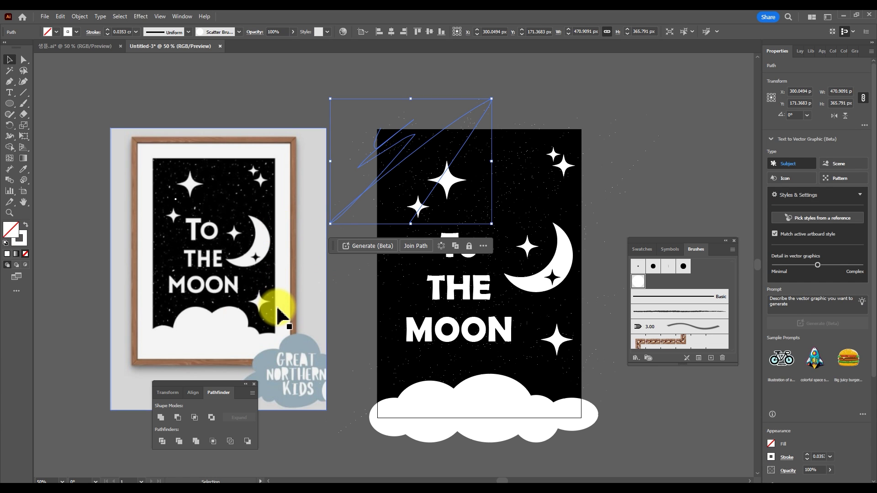
left_click_drag(280, 310, 259, 297)
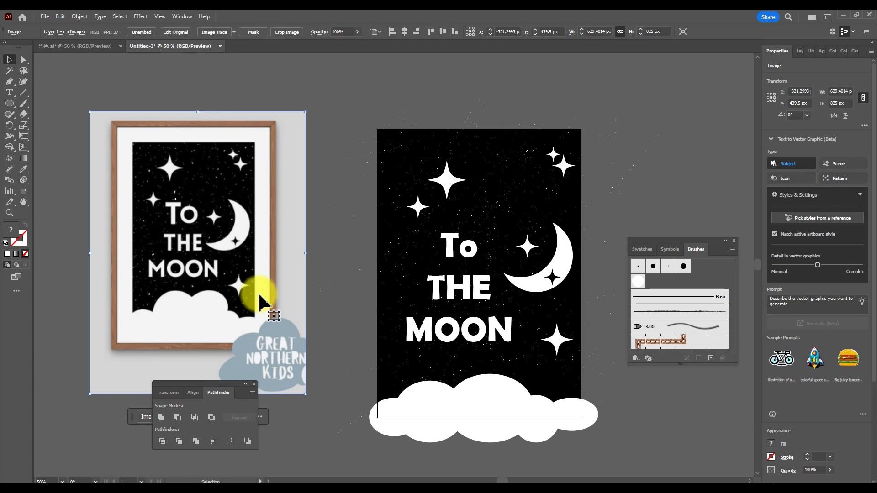
left_click(638, 129)
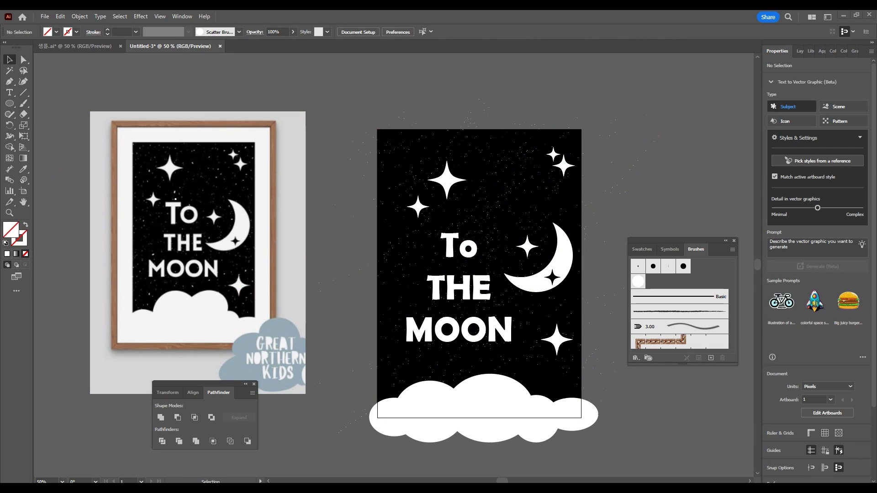
Draw a 596 × 842 px rectangle covering the whole artboard and fill it with blue
key("m")
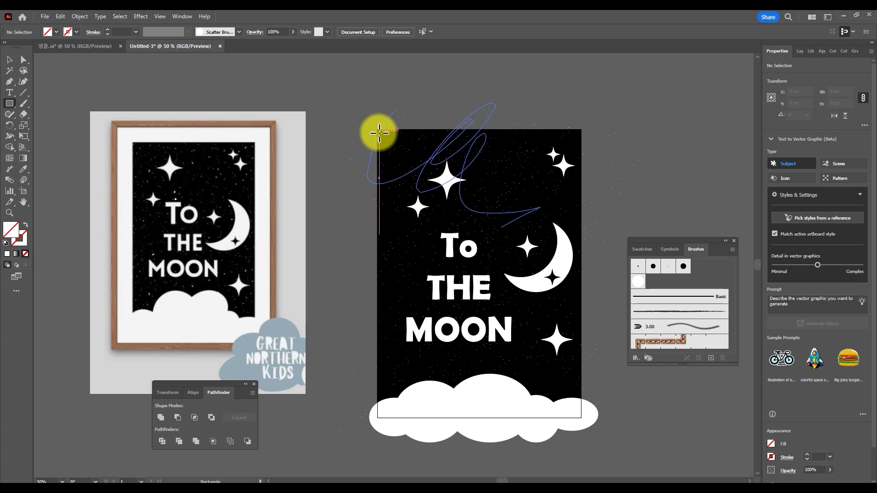
left_click_drag(379, 133, 581, 417)
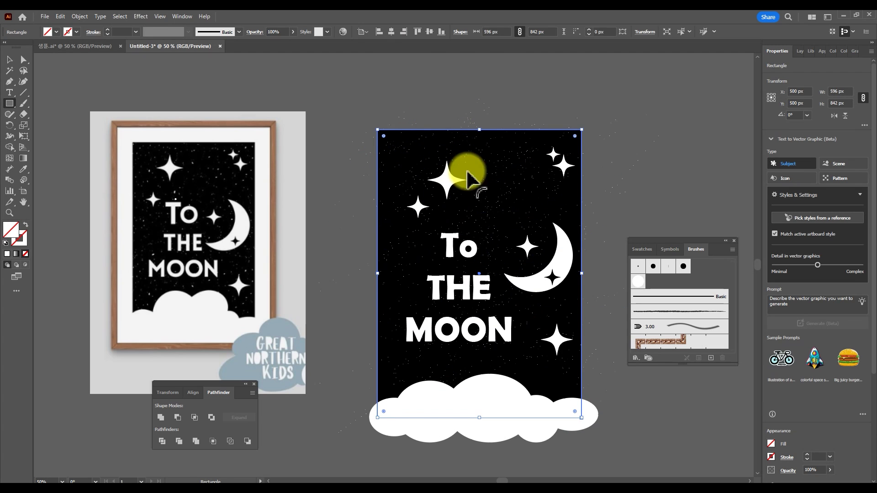
left_click(55, 31)
left_click(58, 42)
left_click(370, 16)
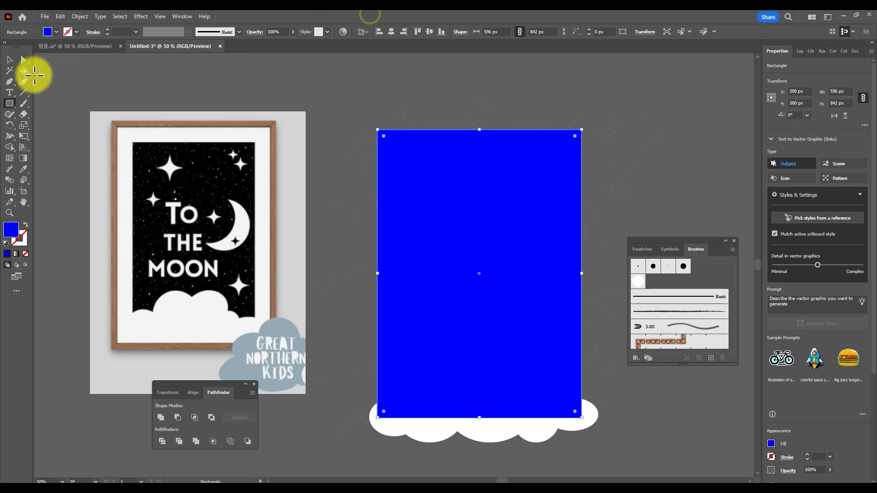
Select all the poster artwork together with the blue rectangle and make a clipping mask that trims everything to the artboard
key("v")
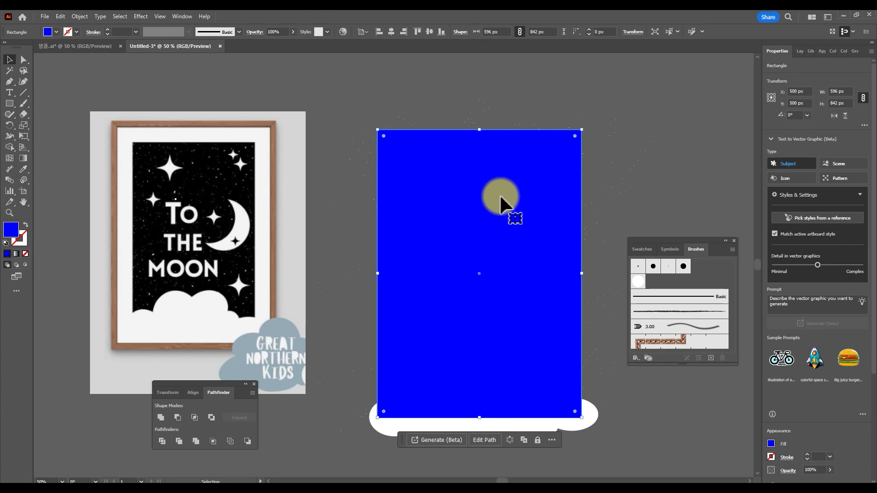
key("ctrl+shift+a")
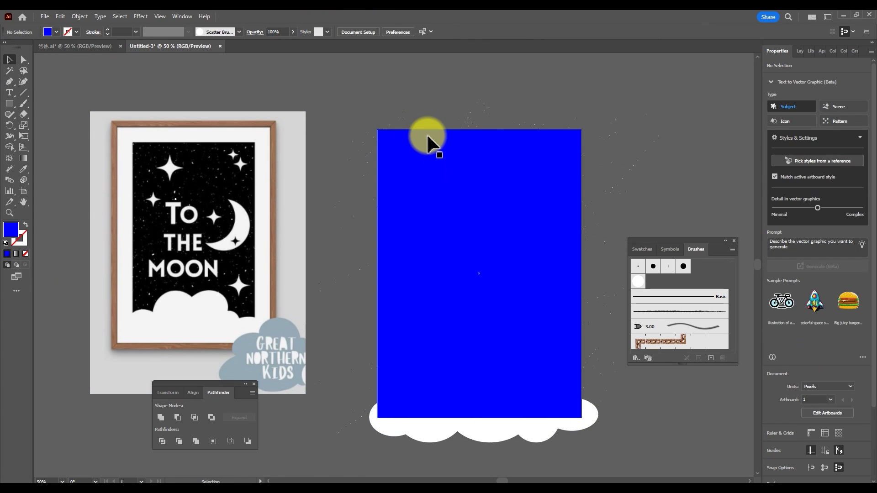
left_click(454, 191)
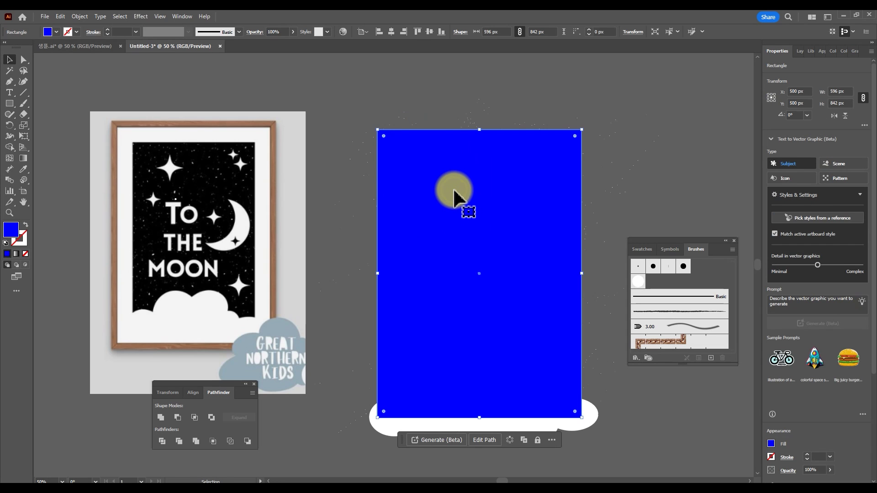
left_click(348, 107)
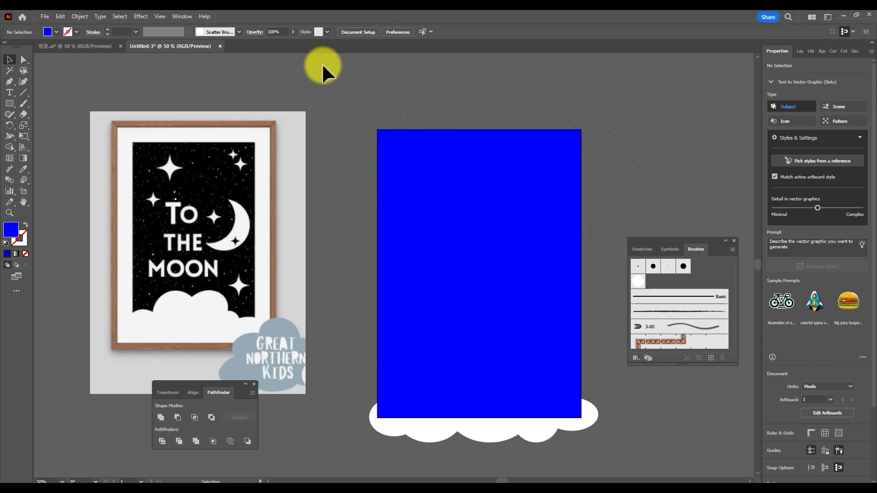
mouse_move(323, 67)
left_mouse_down()
mouse_move(435, 172)
mouse_move(584, 402)
mouse_move(644, 457)
mouse_move(685, 462)
left_mouse_up()
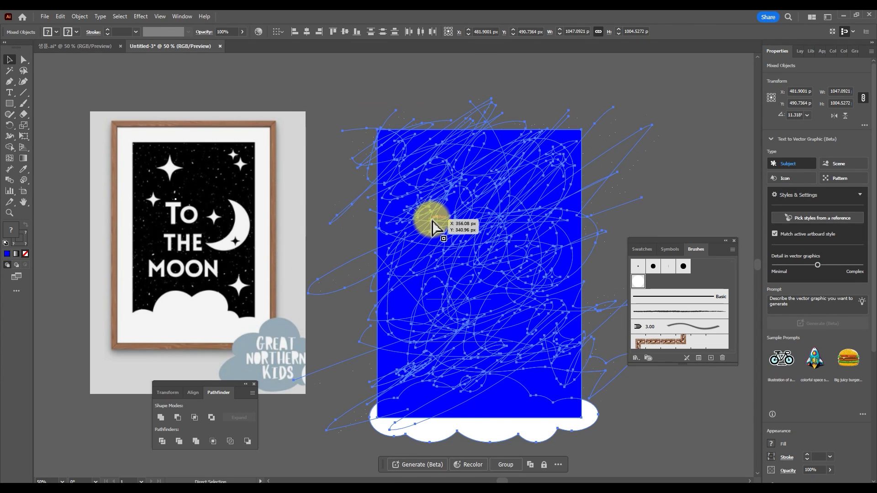
key("ctrl+7")
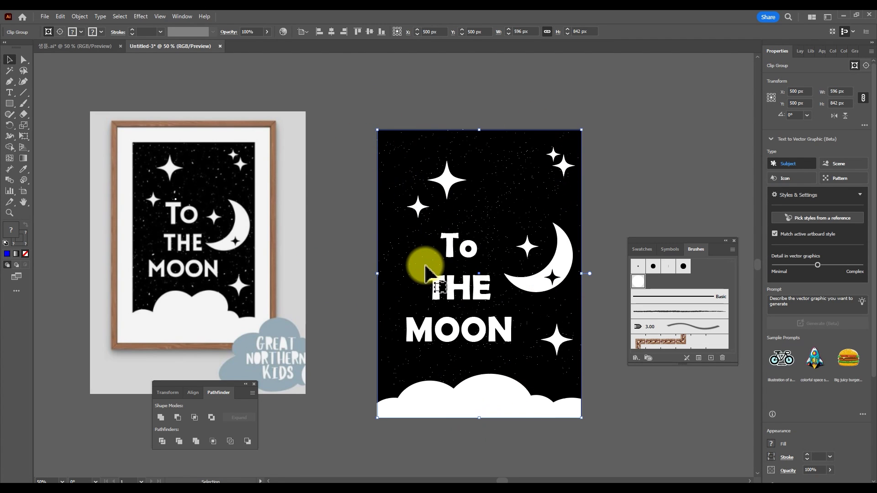
left_click(613, 139)
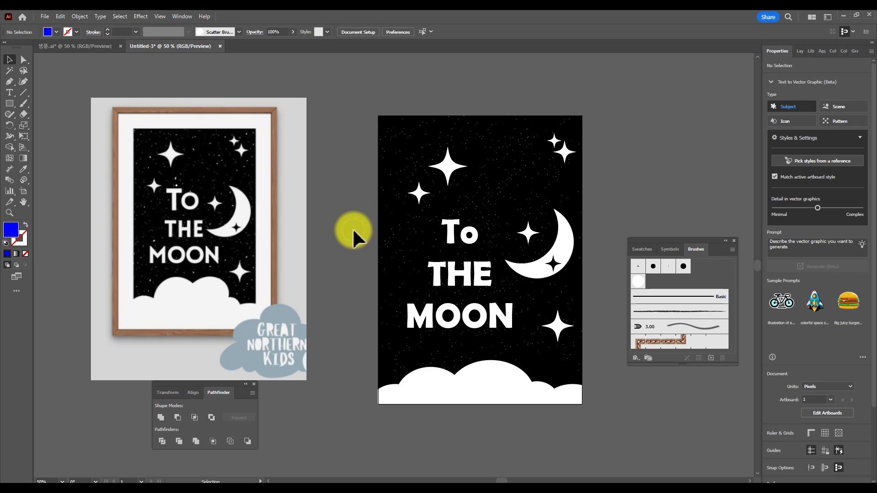
left_click(459, 214)
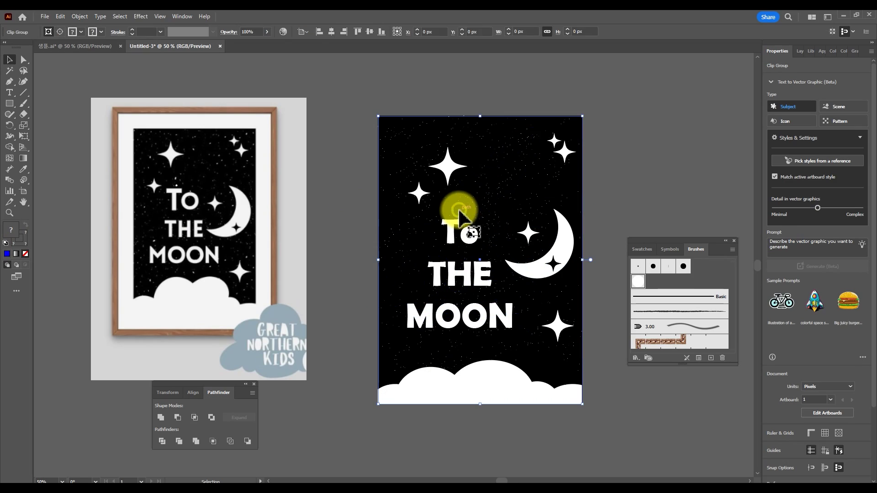
left_click(364, 199)
mouse_move(364, 202)
left_mouse_down()
mouse_move(391, 259)
mouse_move(393, 242)
mouse_move(347, 258)
left_mouse_up()
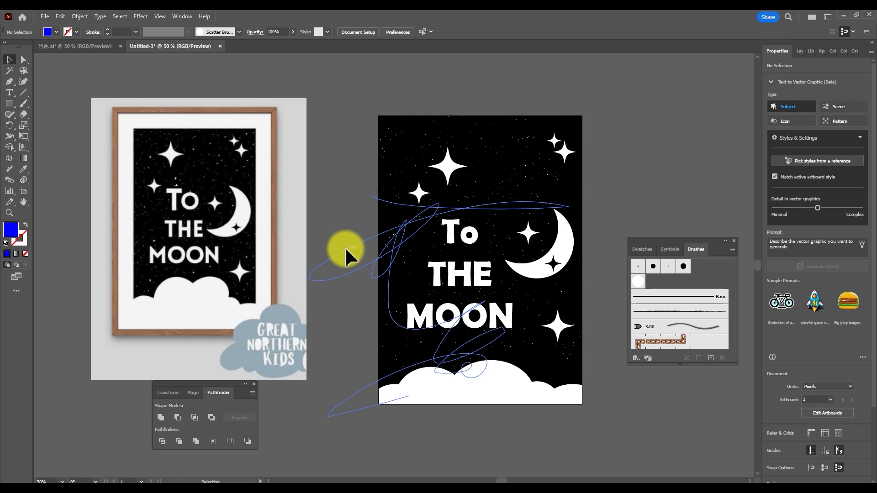
left_click_drag(346, 250, 334, 233)
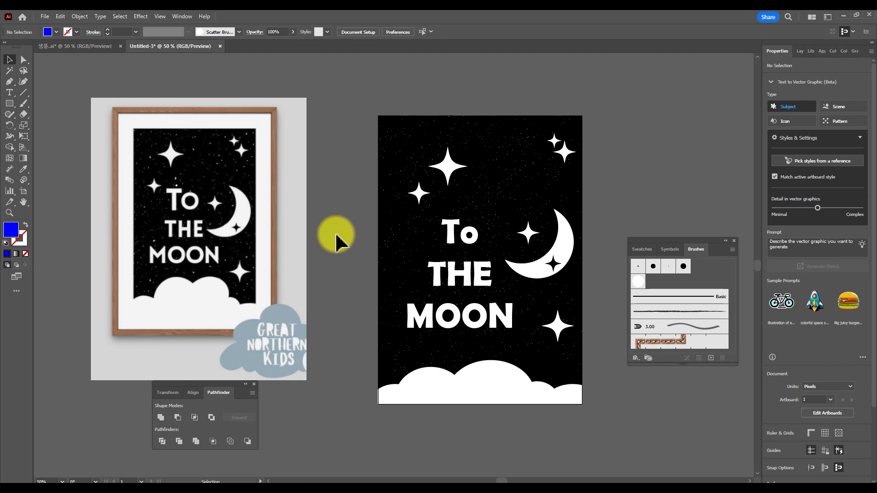
left_click_drag(338, 247, 343, 262)
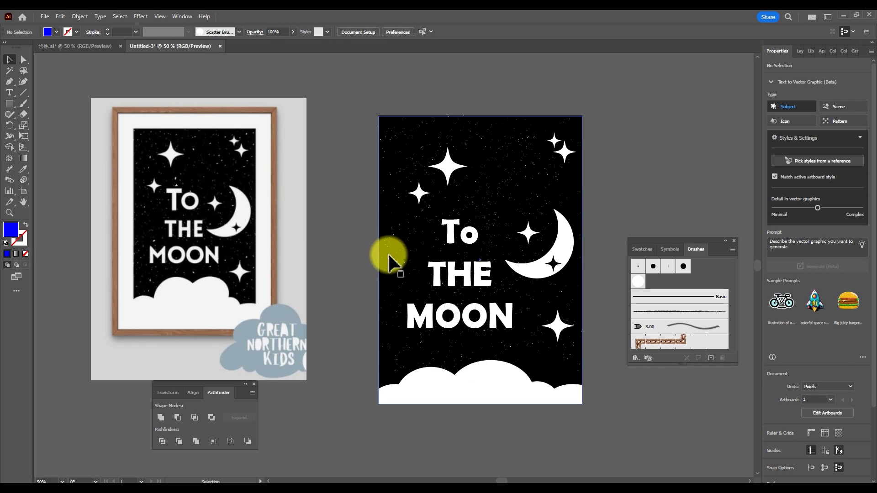
left_click(180, 202)
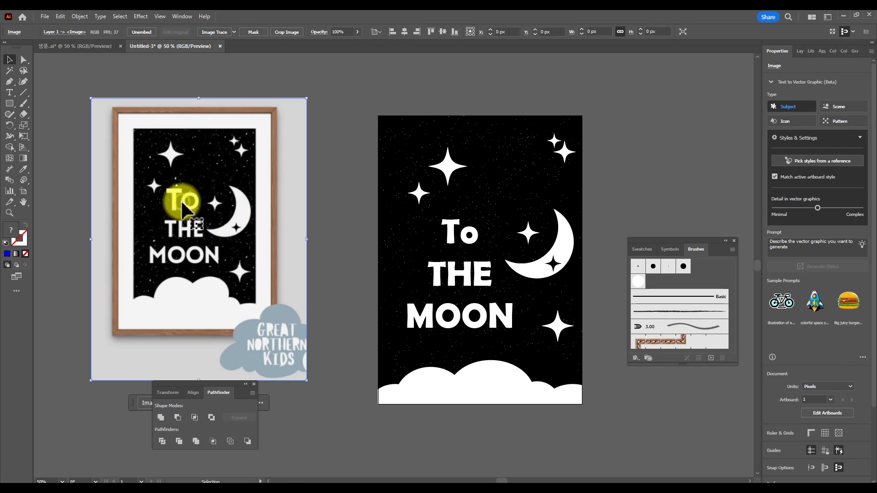
left_click(355, 208)
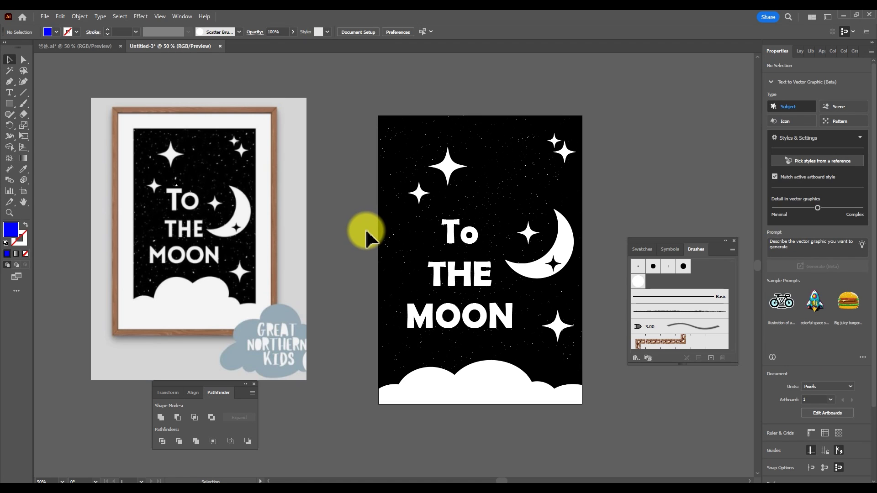
left_click_drag(196, 274, 471, 219)
key("ctrl+shift+a")
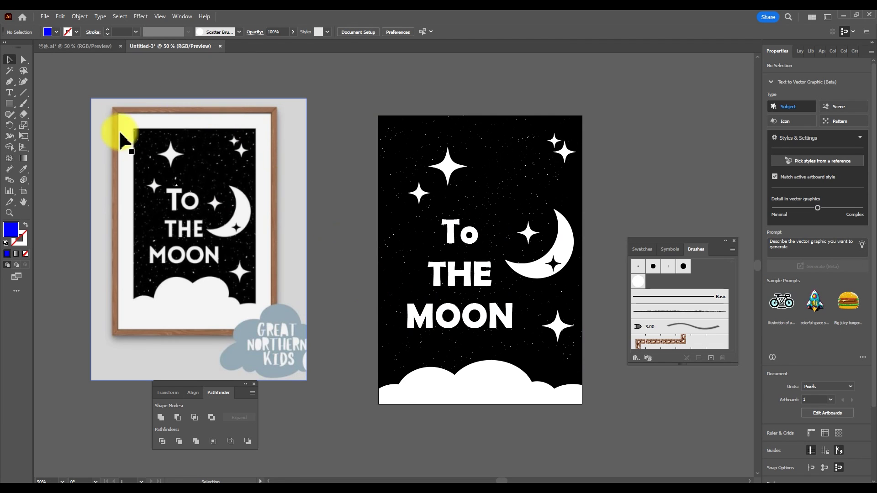
Move the reference image horizontally to the right, closer to the finished poster, and clear the selection
left_click_drag(221, 181, 247, 186)
mouse_move(462, 274)
left_mouse_down()
mouse_move(436, 284)
mouse_move(387, 250)
mouse_move(465, 276)
mouse_move(454, 250)
mouse_move(471, 295)
mouse_move(446, 274)
mouse_move(364, 254)
left_mouse_up()
left_click(353, 213)
key("b")
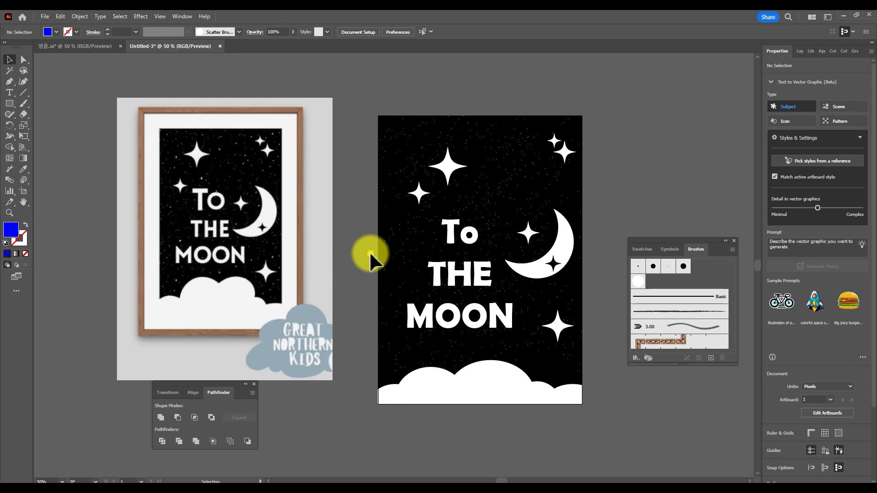
left_click(469, 254)
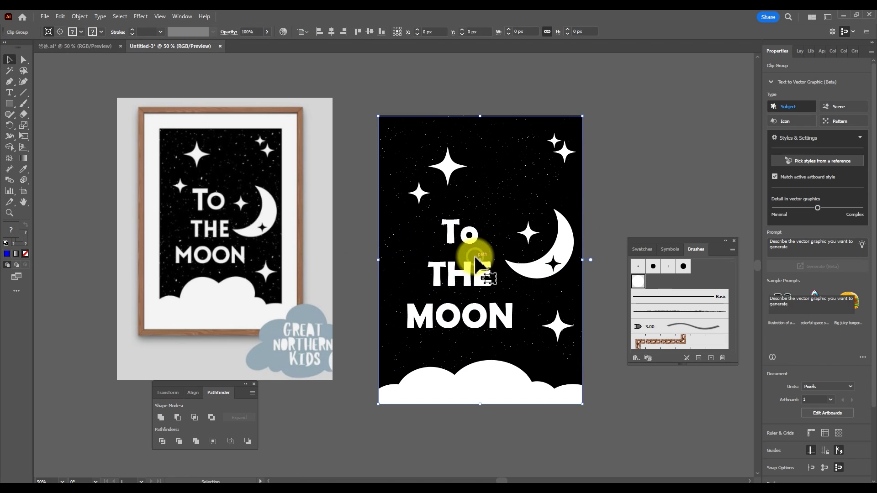
left_click(366, 237)
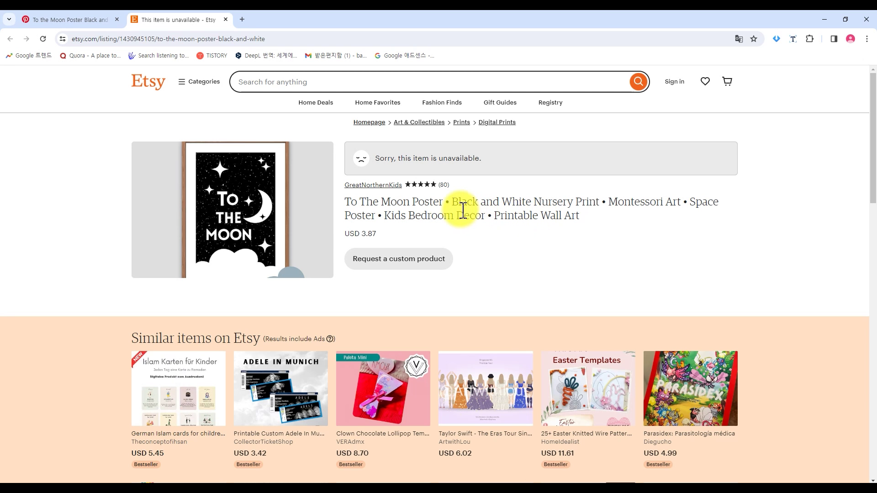
Read the product title of the To The Moon poster's Etsy listing in the browser, then return to Illustrator
left_click_drag(441, 213, 548, 231)
left_click(583, 239)
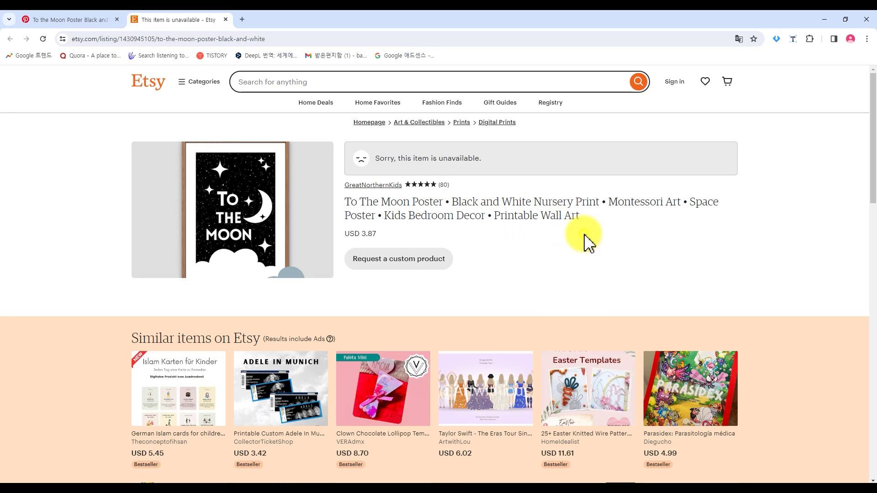
left_click_drag(403, 219, 493, 231)
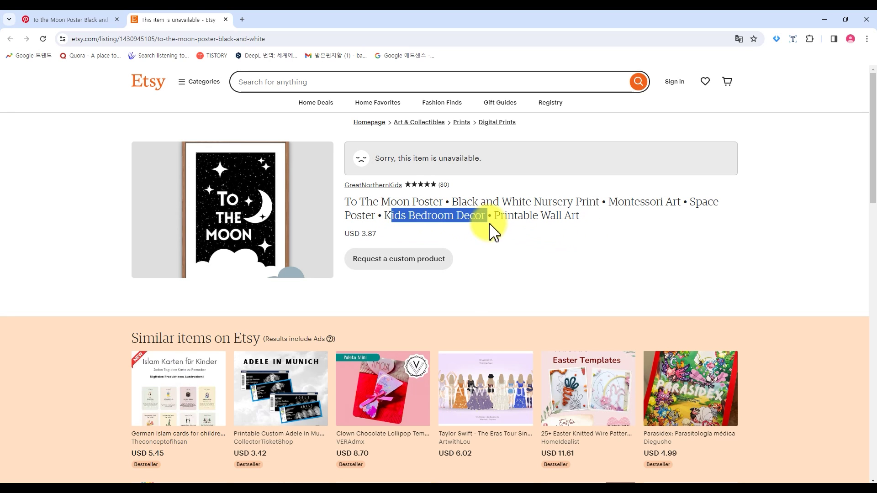
left_click(500, 252)
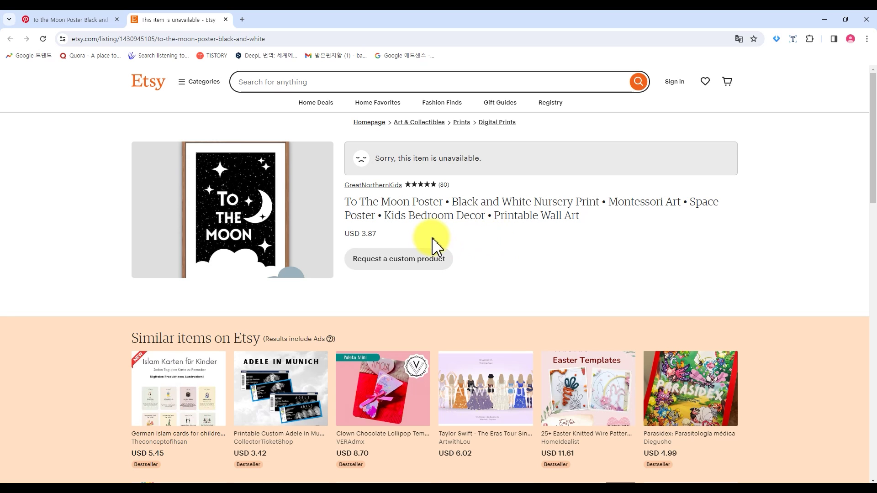
key("alt+Tab")
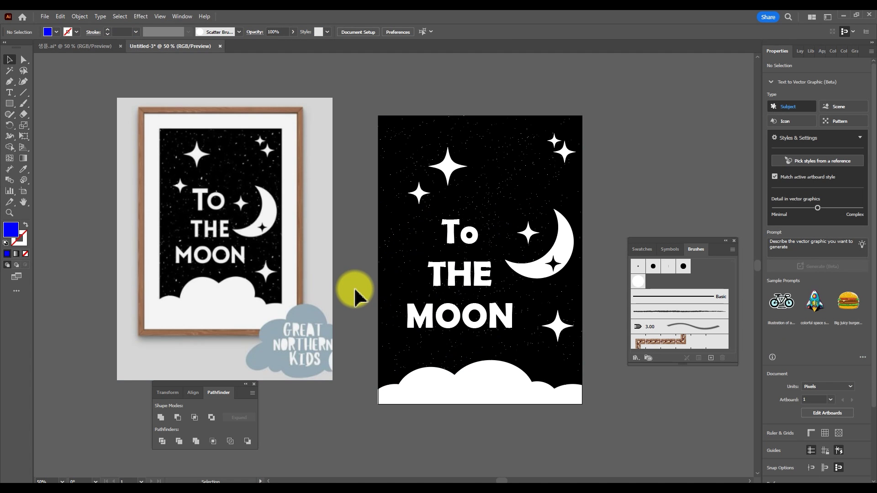
Draw a blue circle about 221 px in diameter in the empty canvas area above and left of the reference image
left_click(231, 161)
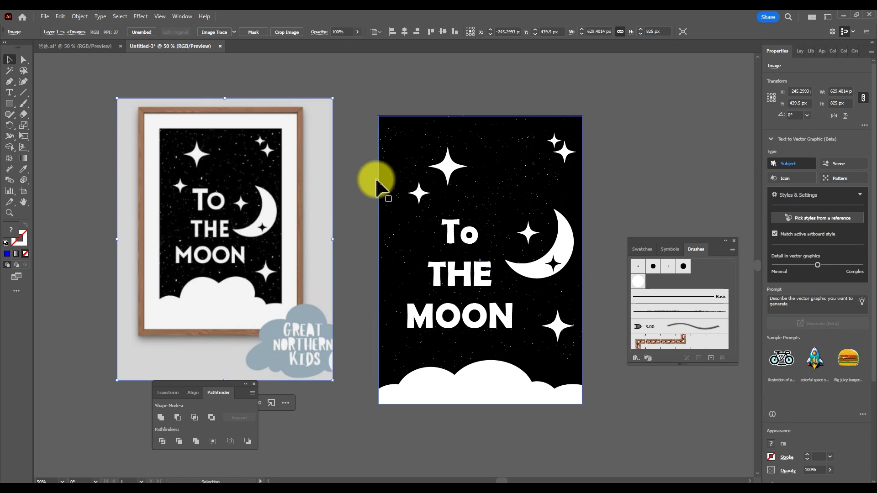
left_click(363, 164)
scroll(274, 164, "down", 1)
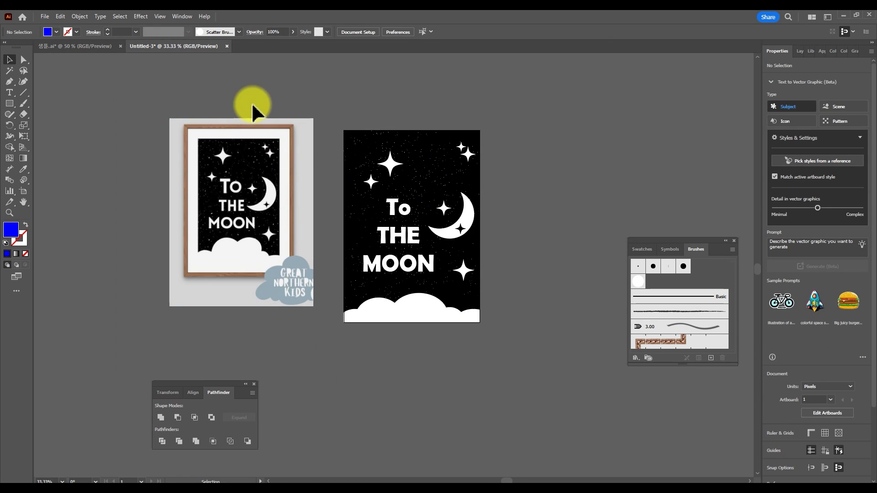
left_click_drag(229, 87, 290, 169)
key("l")
left_click_drag(154, 122, 187, 156)
Apply the Pucker & Bloat effect at -77% to the blue circle to turn it into a four-pointed star
left_click(140, 16)
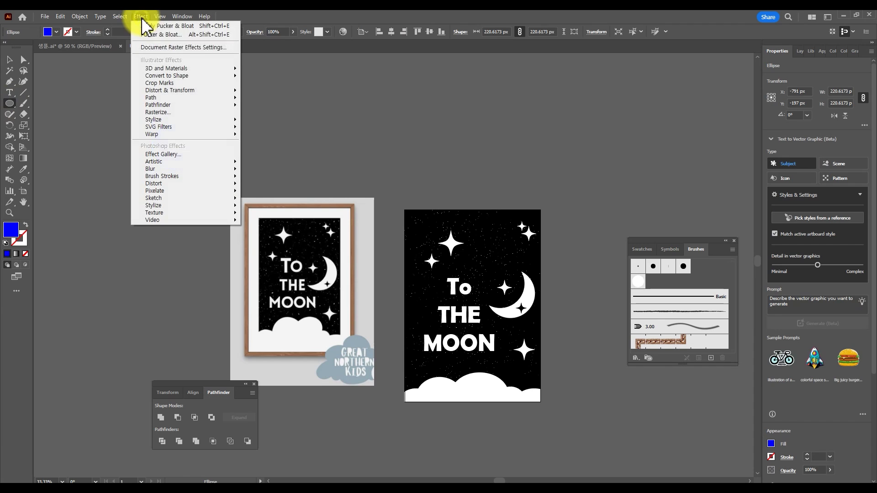
left_click(214, 90)
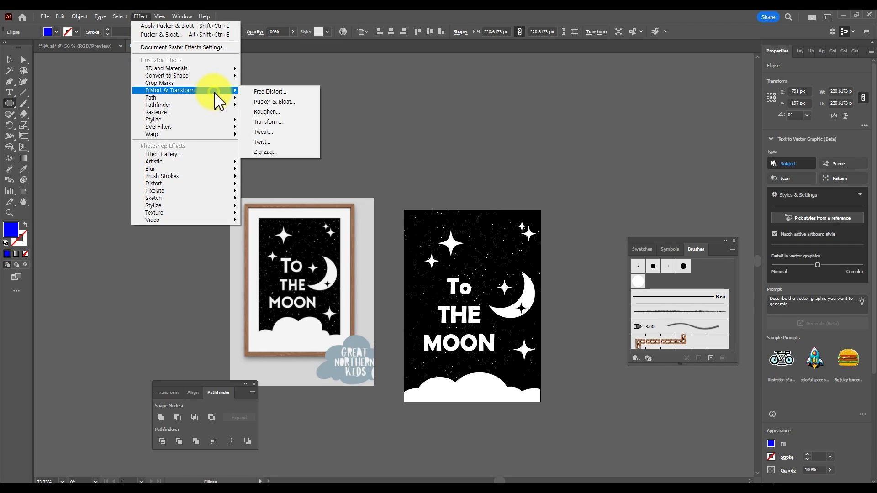
left_click(293, 102)
left_click_drag(322, 114, 313, 111)
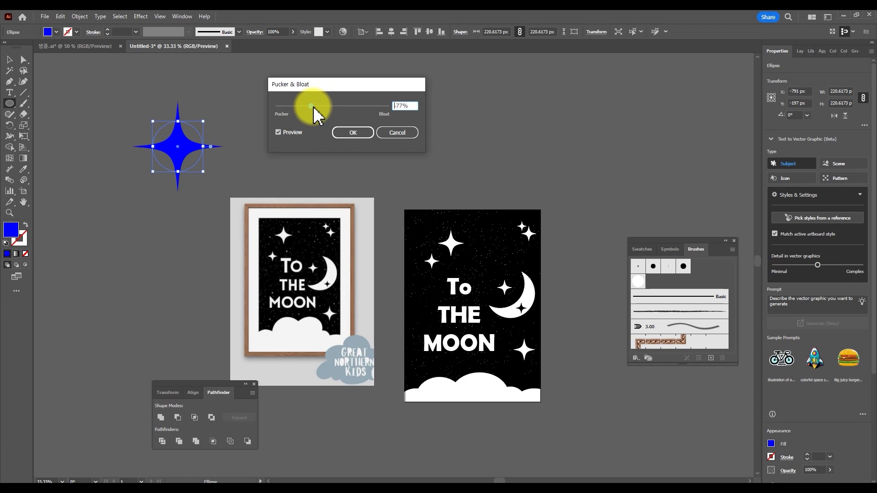
left_click(350, 134)
Move the blue four-pointed star to the right, directly above the reference image's left edge
key("v")
left_click_drag(118, 124, 255, 153)
left_click(255, 153)
left_click(201, 147)
left_click(409, 201)
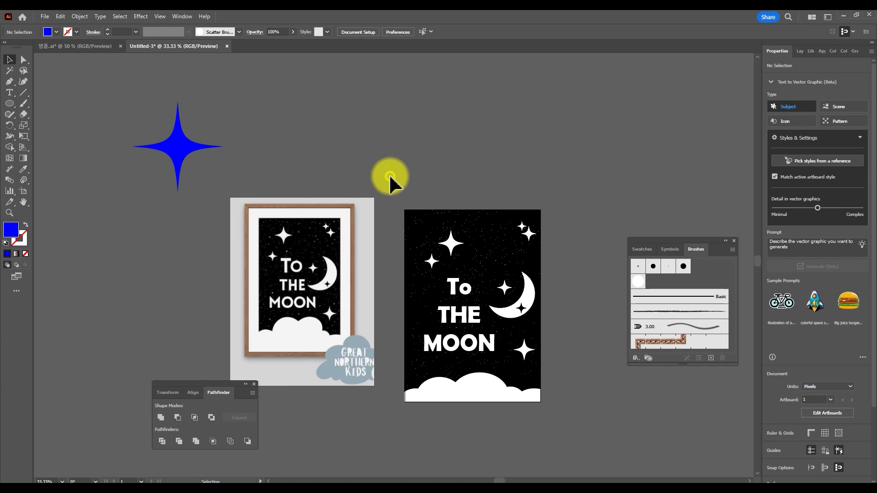
key("ctrl+z")
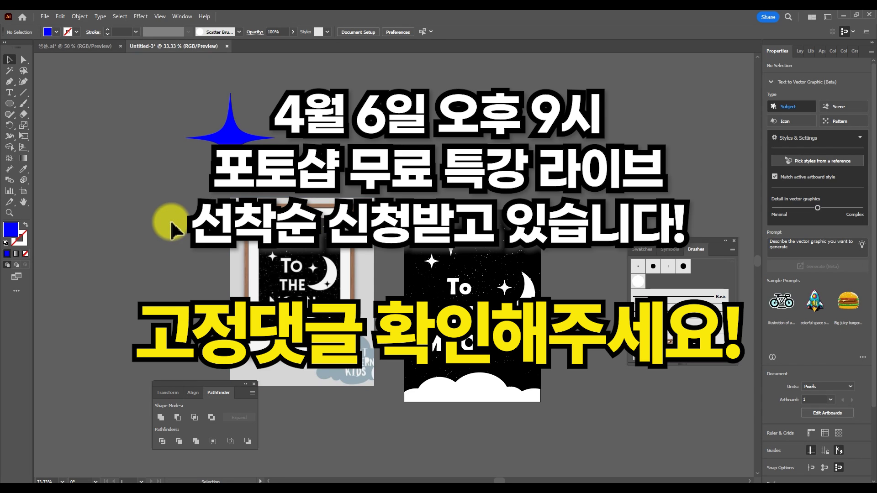
left_click(193, 263)
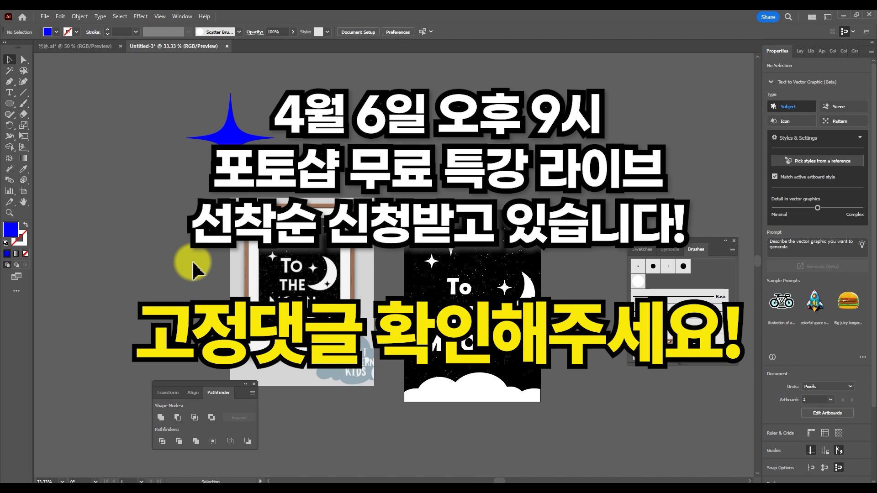
left_click(247, 274)
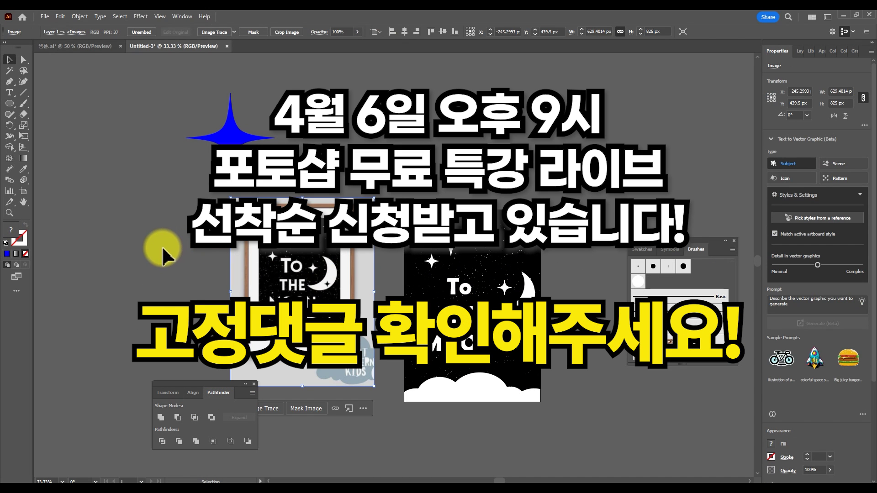
left_click(163, 255)
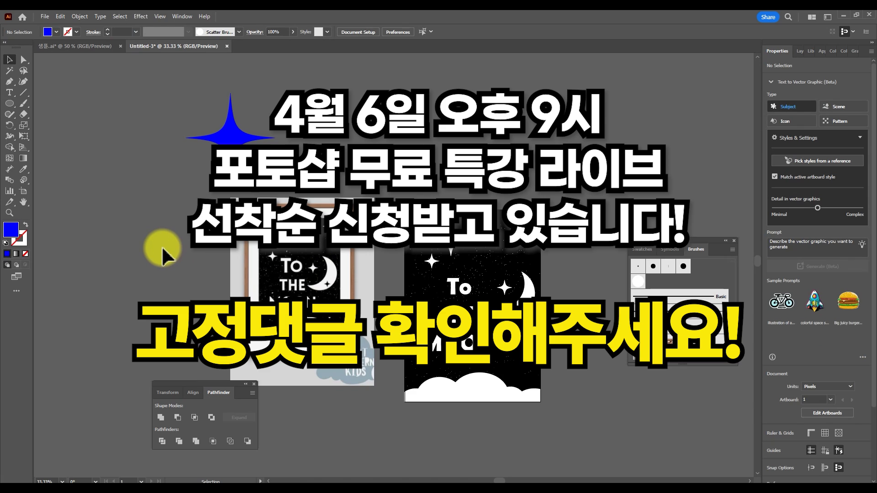